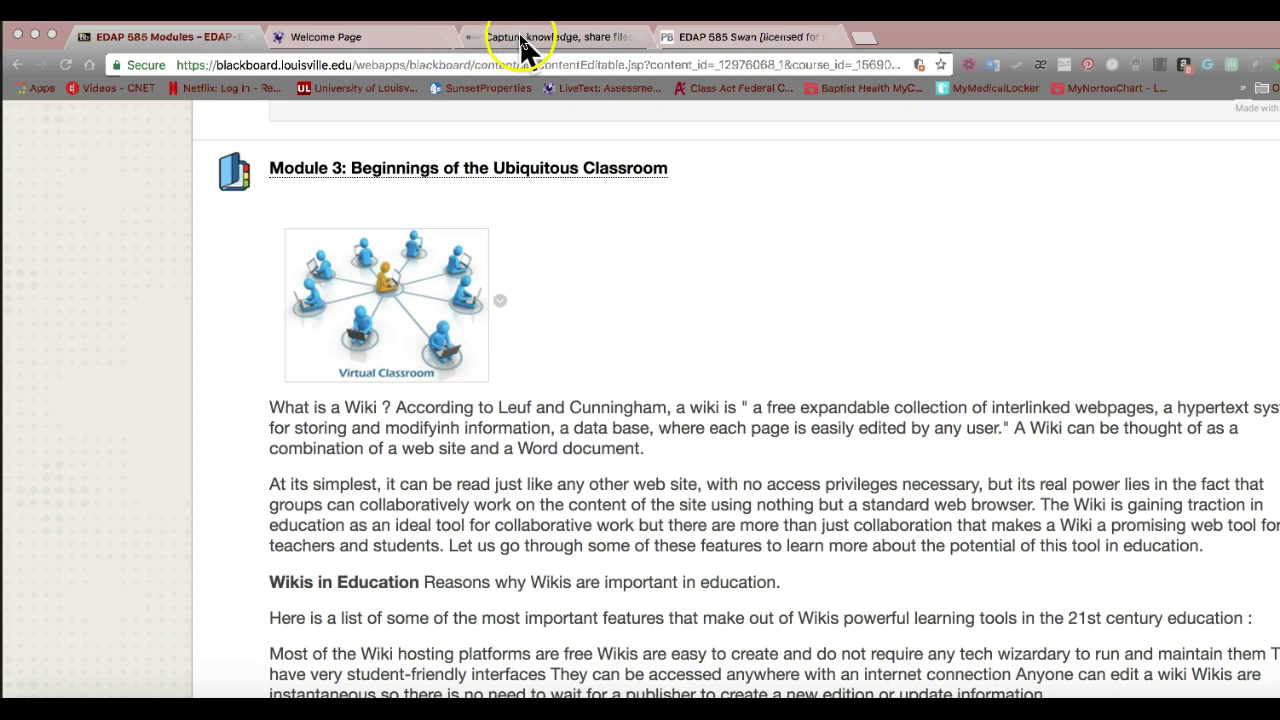
# Switch to the EDAP 585 wiki and examine its FrontPage from the welcome heading down to the comments section.
pyautogui.click(520, 36)
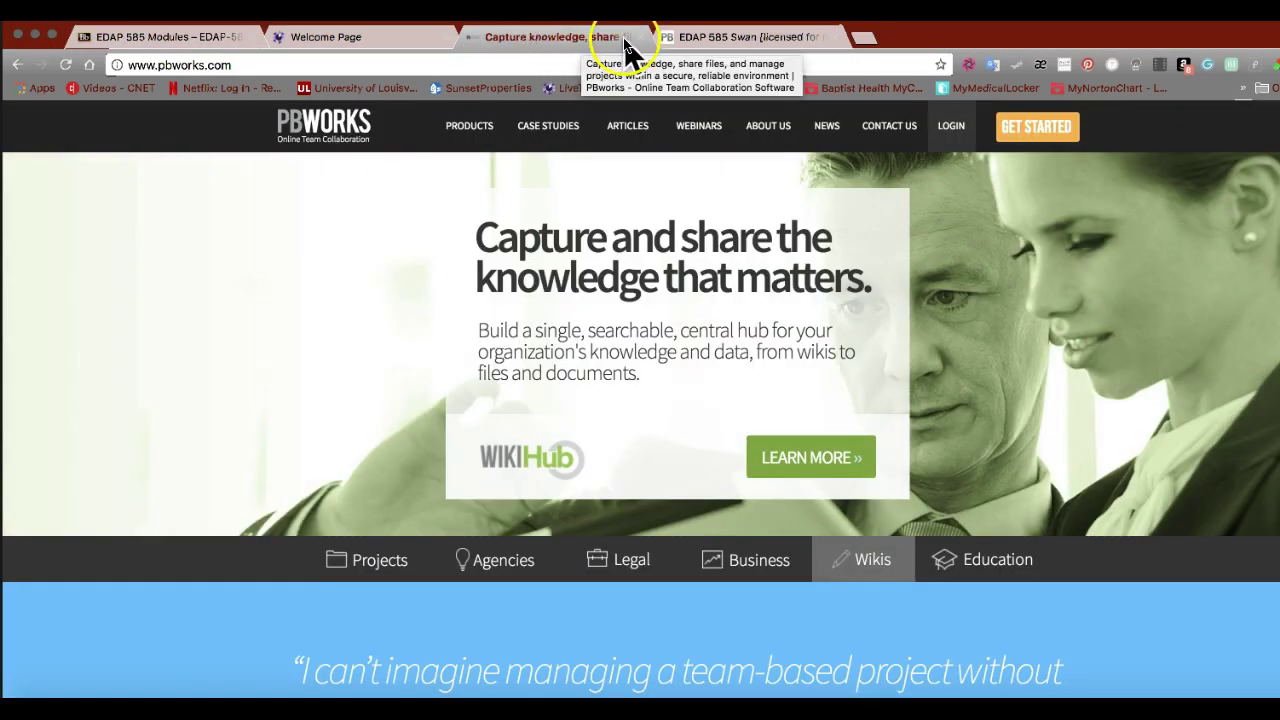
pyautogui.click(736, 41)
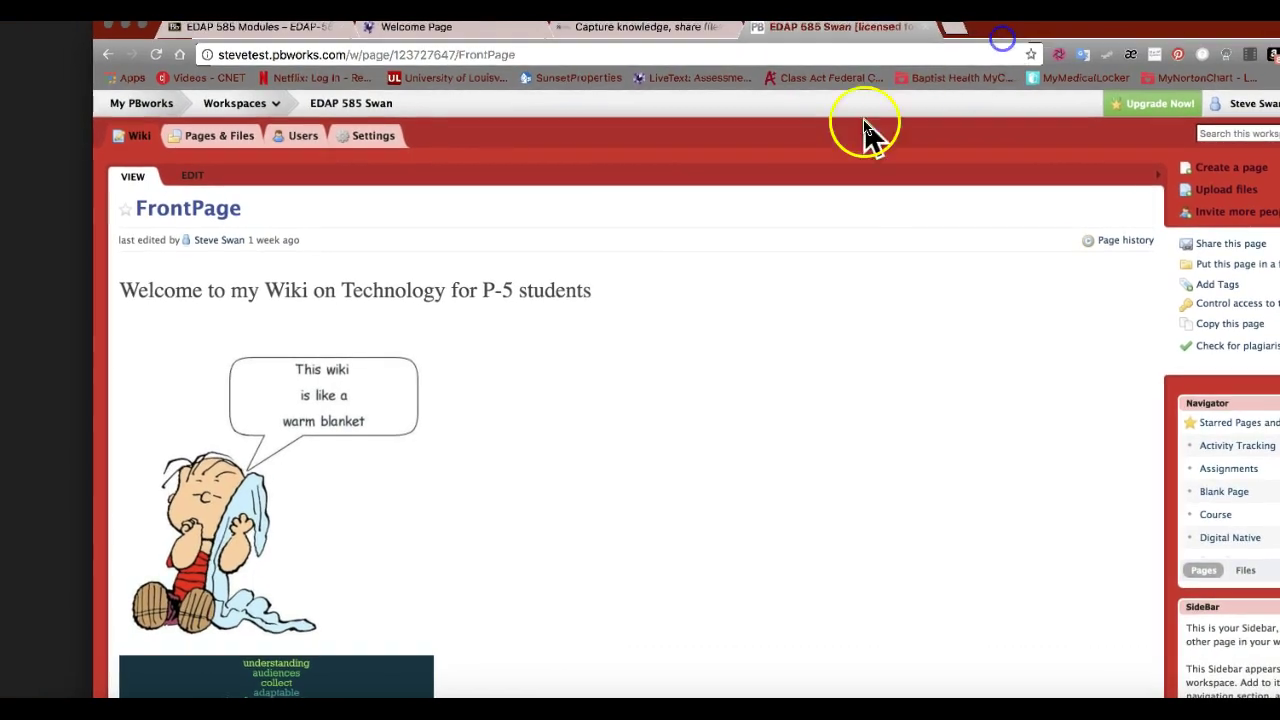
pyautogui.scroll(-1, 447, 300)
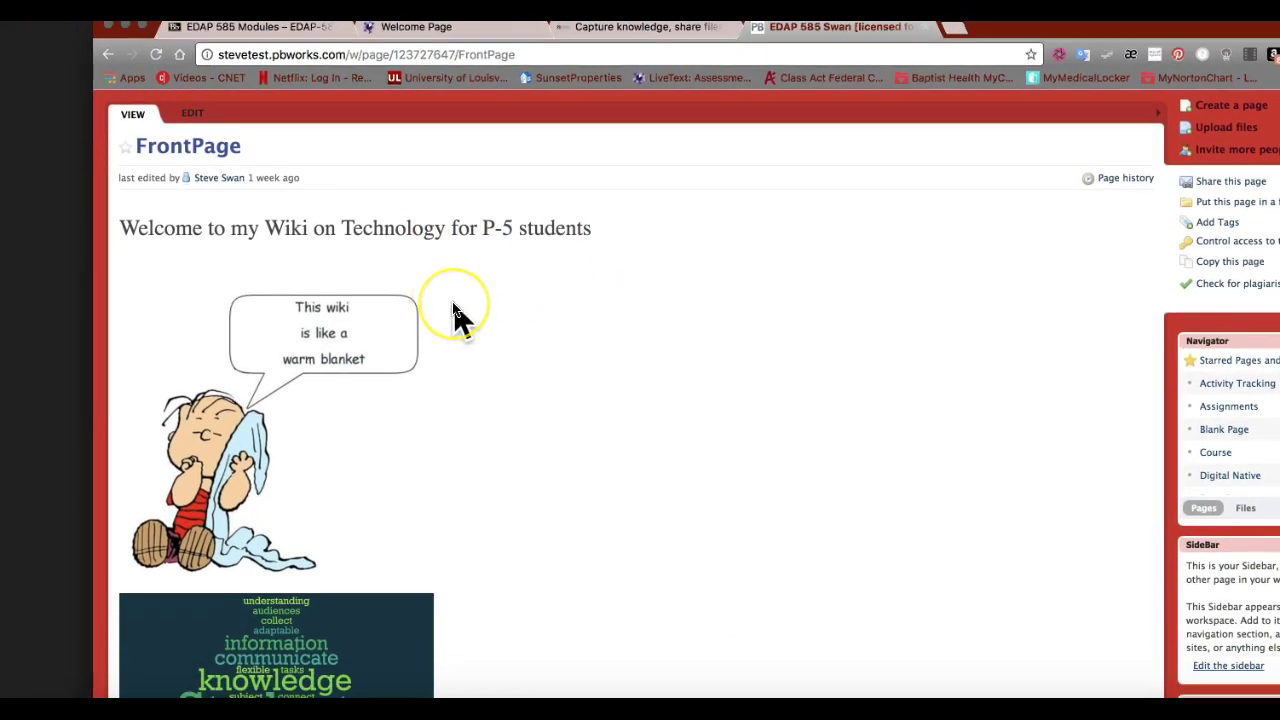
pyautogui.scroll(-2, 455, 315)
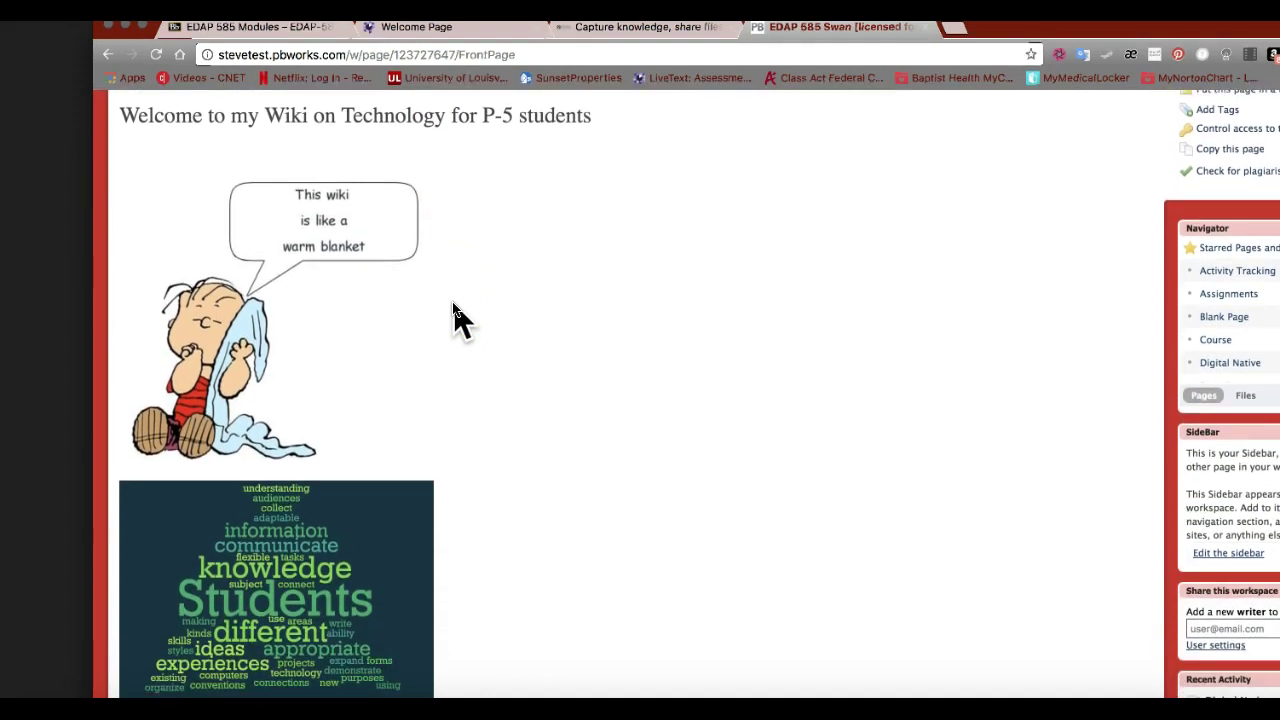
pyautogui.scroll(-8, 403, 290)
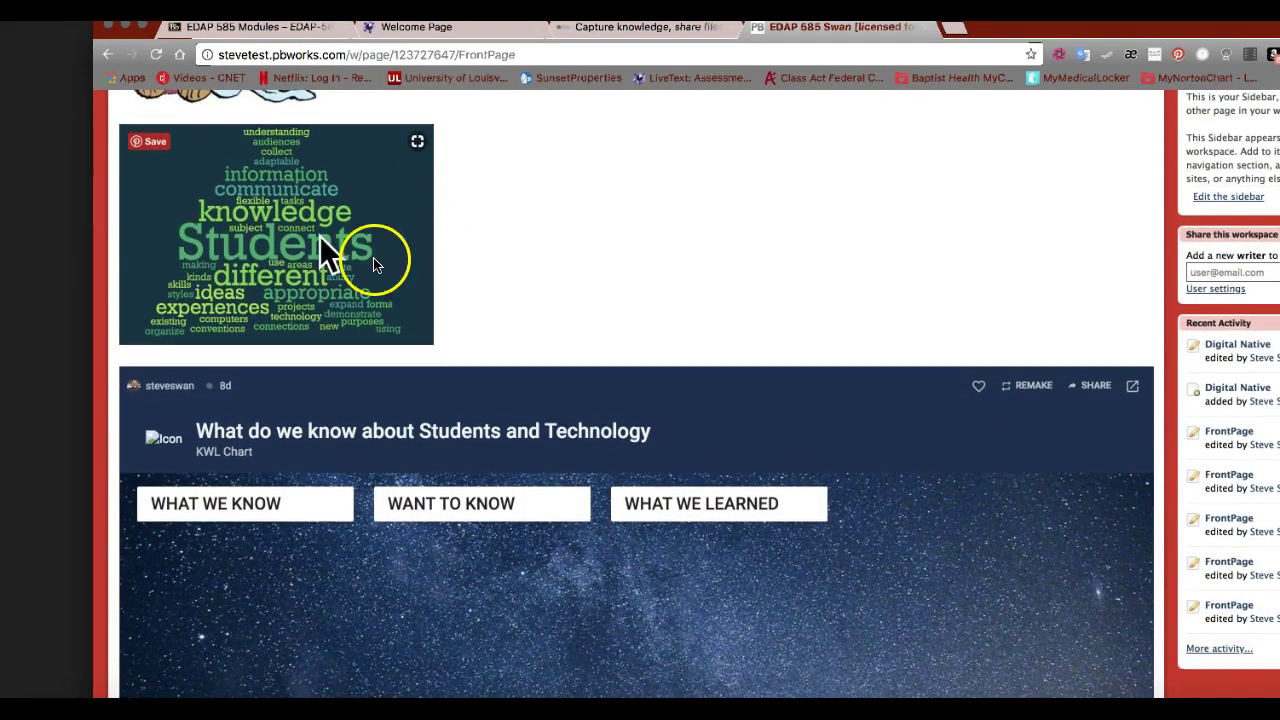
pyautogui.scroll(-3, 300, 292)
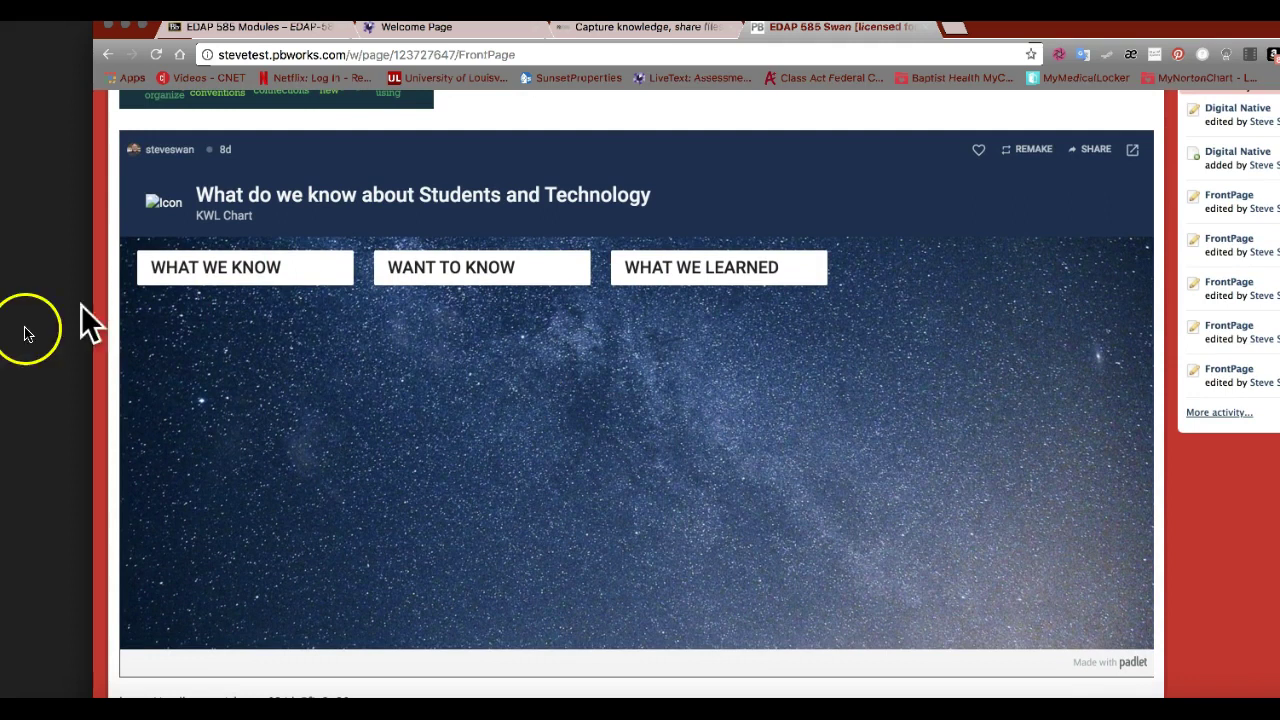
pyautogui.scroll(-2, 408, 421)
pyautogui.scroll(-6, 408, 418)
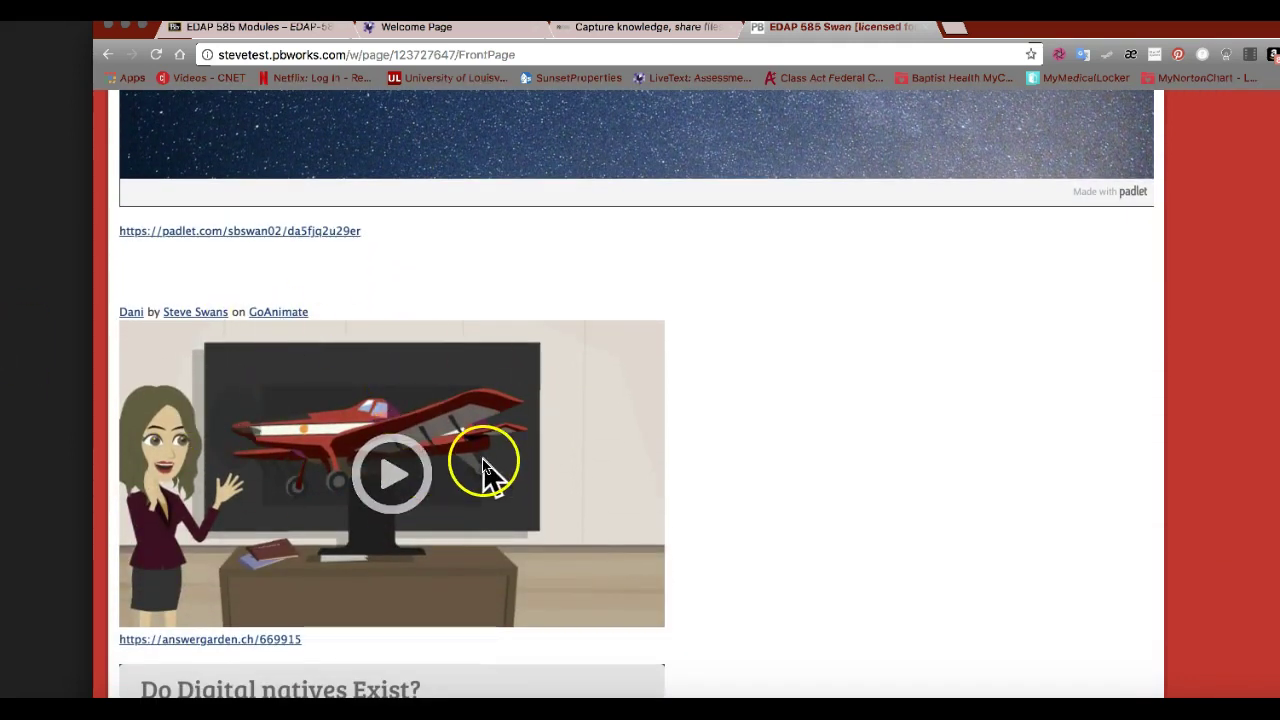
pyautogui.scroll(-6, 484, 469)
pyautogui.scroll(-1, 483, 472)
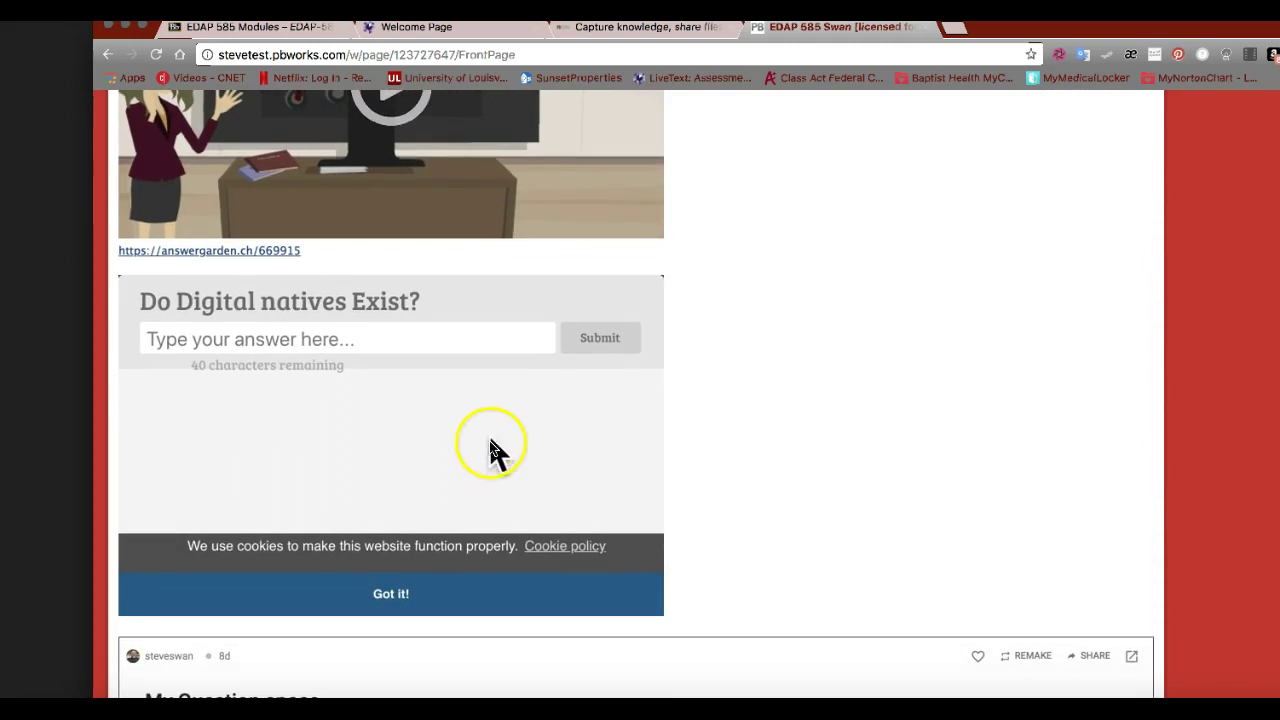
pyautogui.scroll(-4, 309, 430)
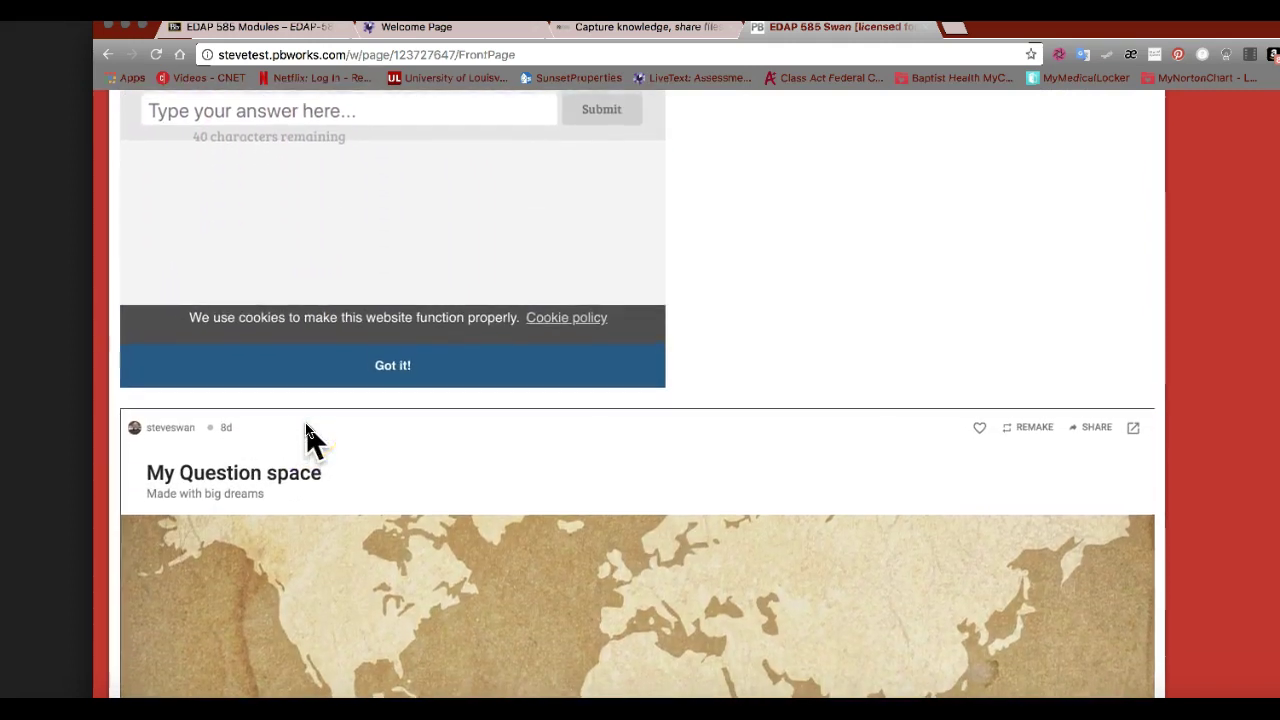
pyautogui.scroll(-3, 307, 432)
pyautogui.scroll(-5, 306, 423)
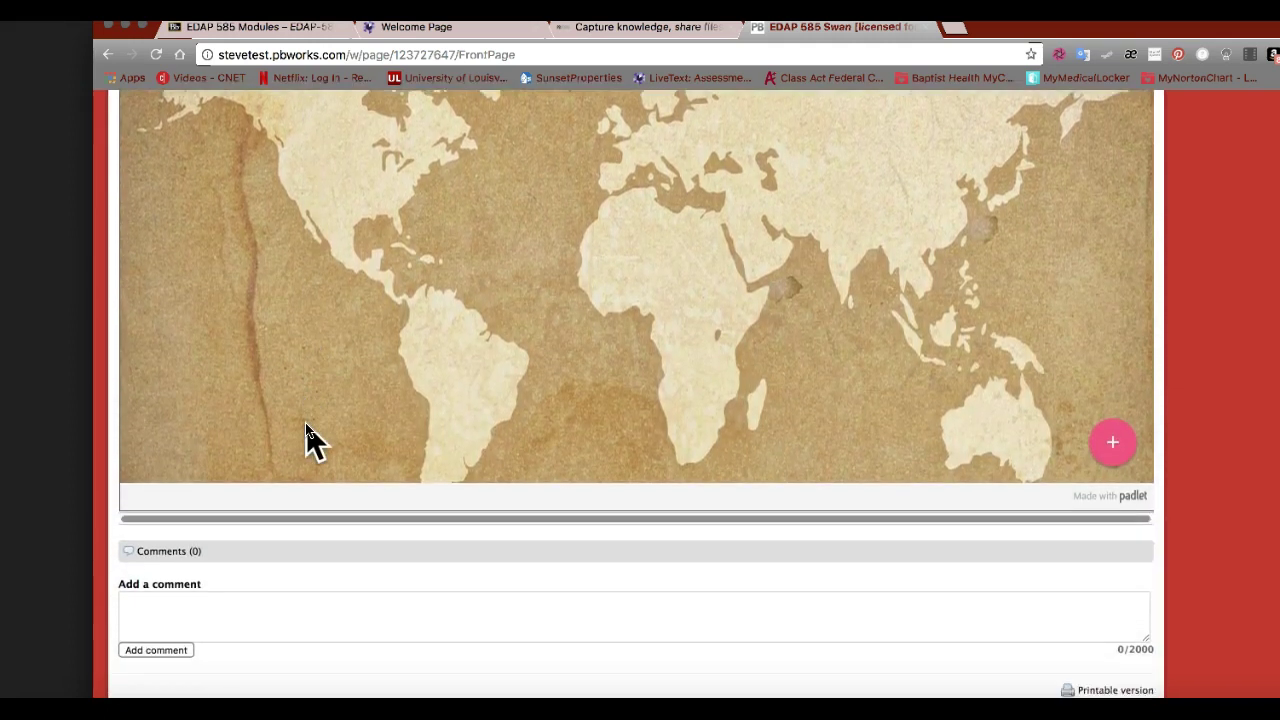
# Review the FrontPage's embedded question space, AnswerGarden poll, GoAnimate video and KWL chart, returning to the page heading.
pyautogui.scroll(4, 306, 423)
pyautogui.scroll(1, 309, 432)
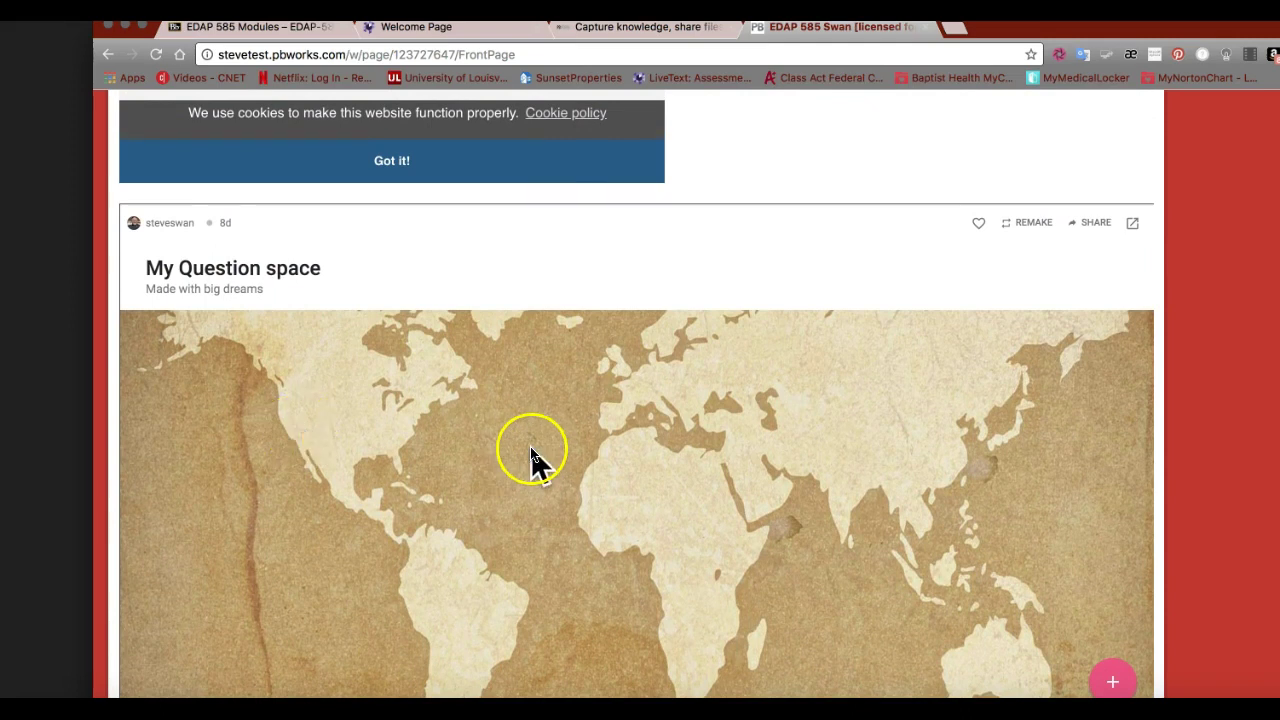
pyautogui.scroll(2, 303, 418)
pyautogui.scroll(3, 303, 418)
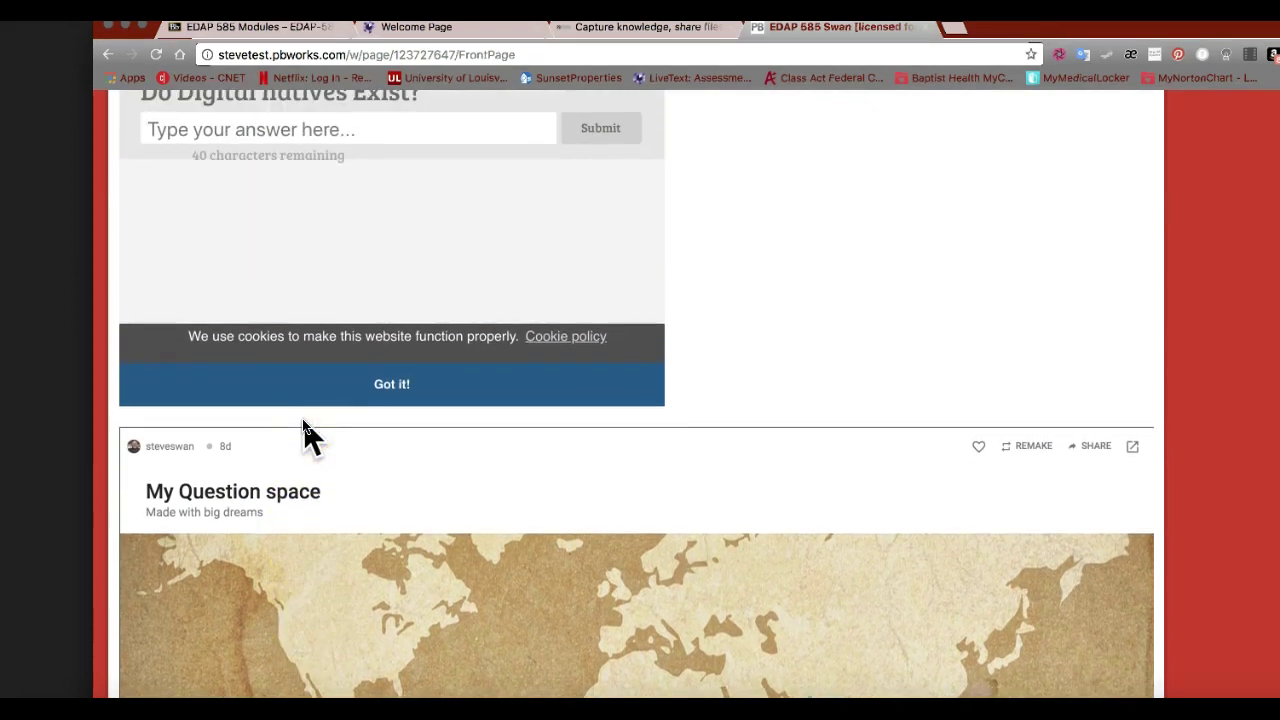
pyautogui.scroll(4, 303, 418)
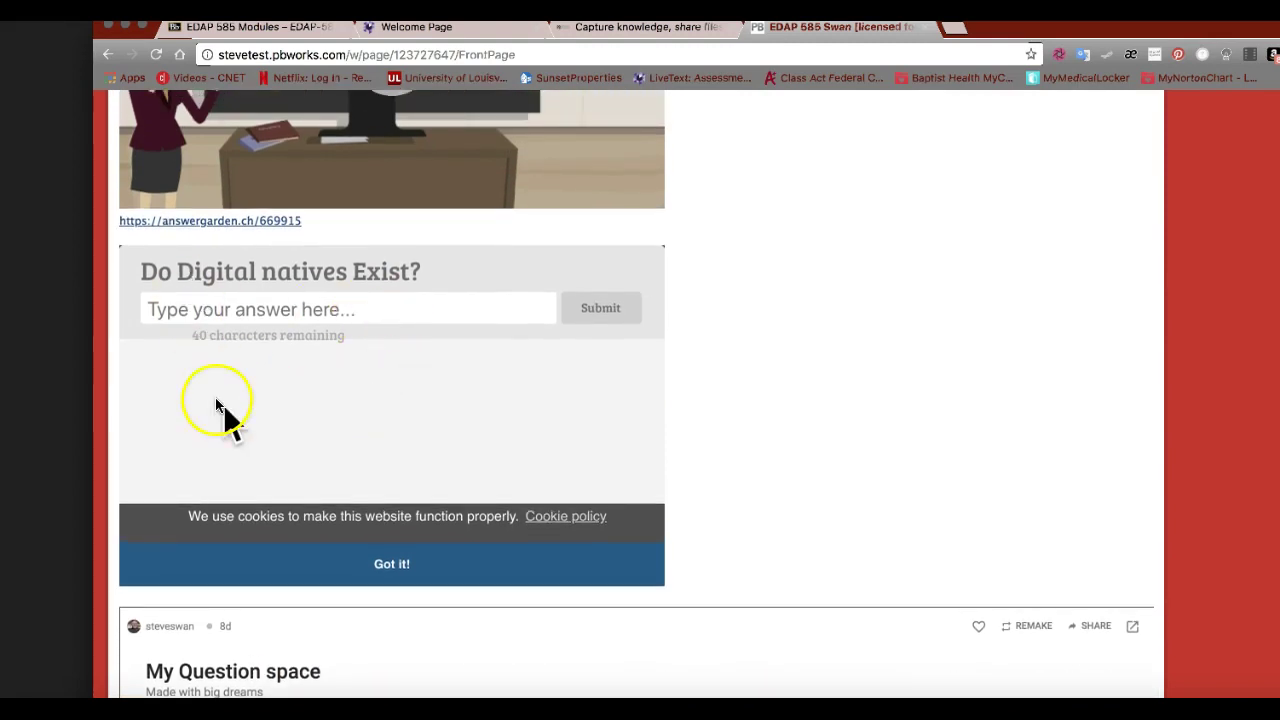
pyautogui.scroll(-10, 371, 410)
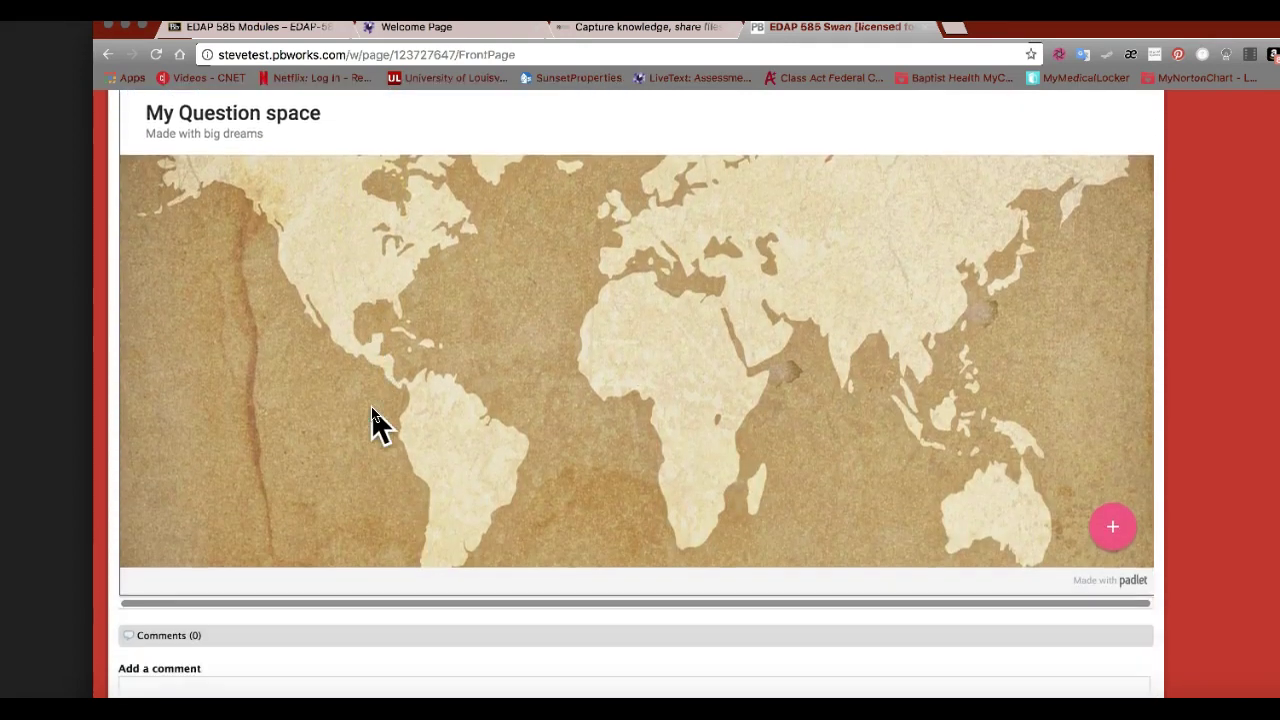
pyautogui.scroll(5, 371, 412)
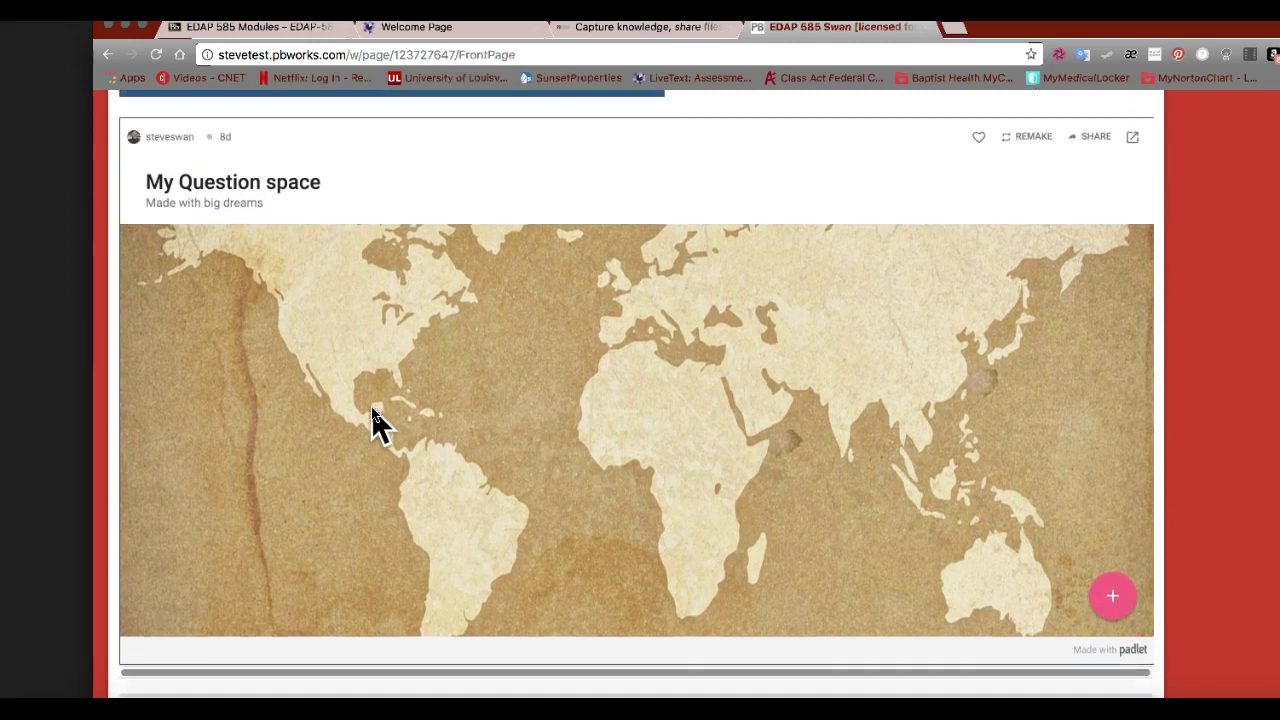
pyautogui.scroll(2, 371, 410)
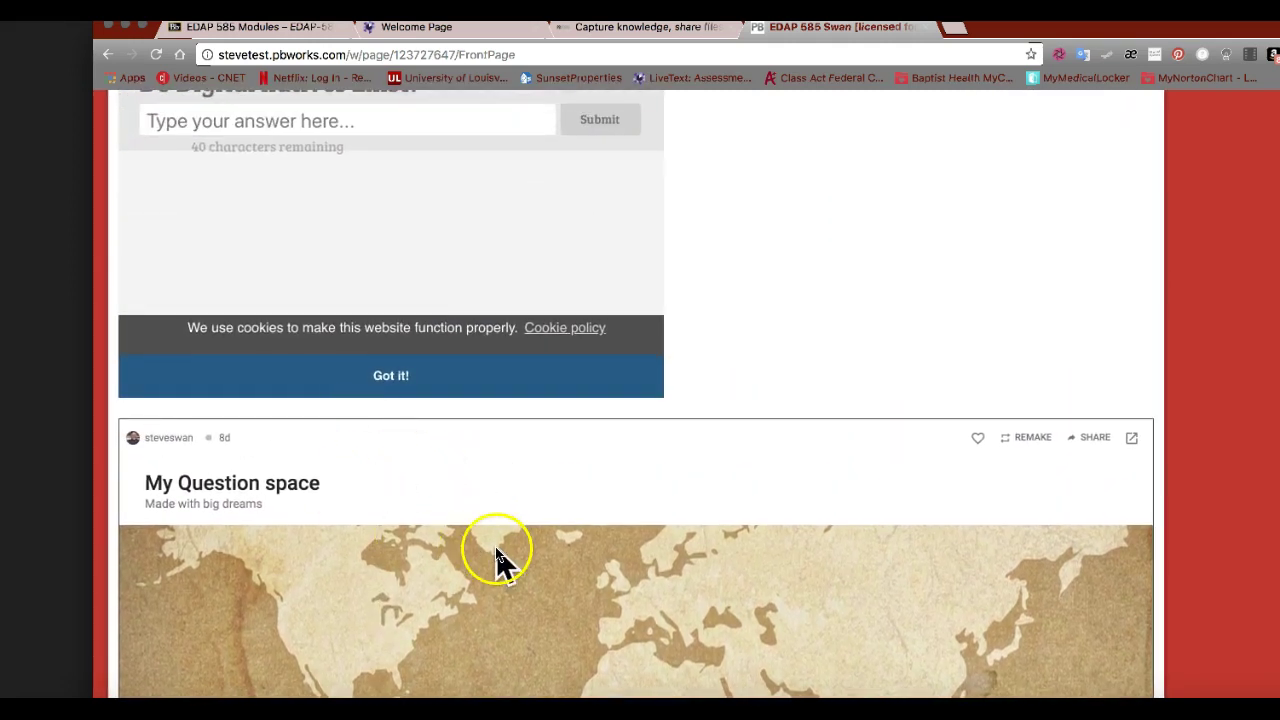
pyautogui.scroll(-5, 480, 548)
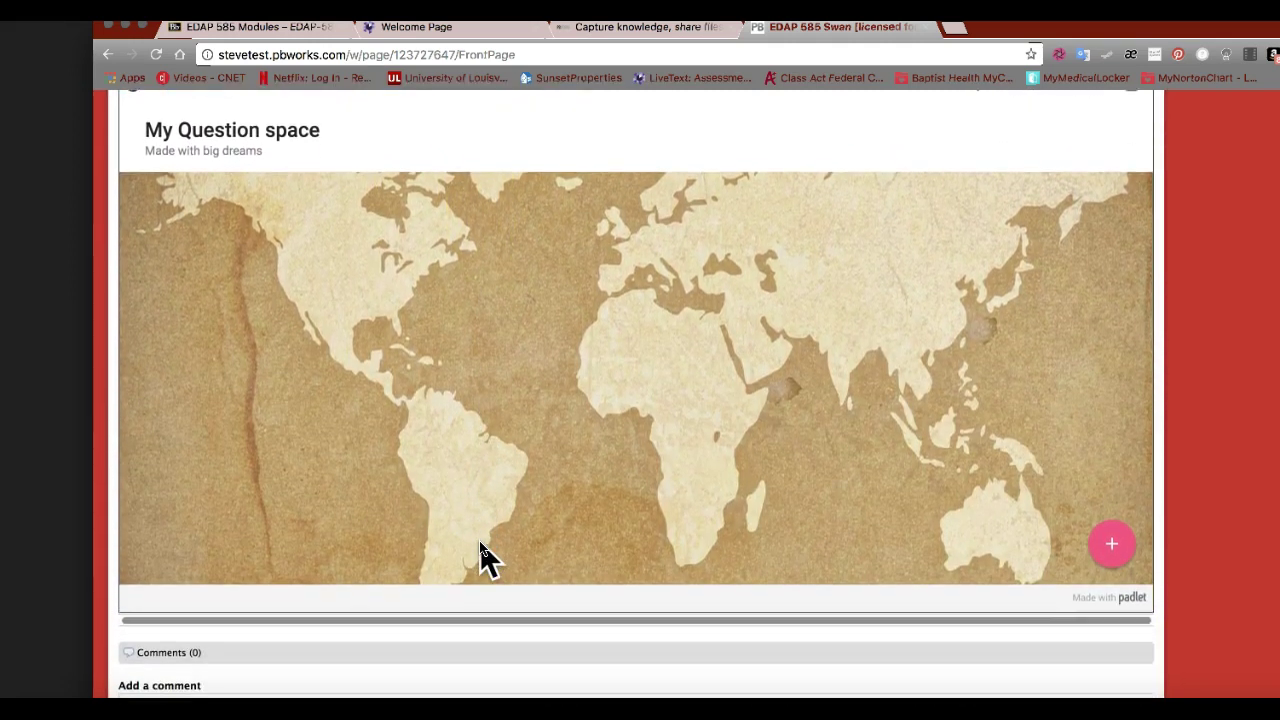
pyautogui.scroll(8, 480, 548)
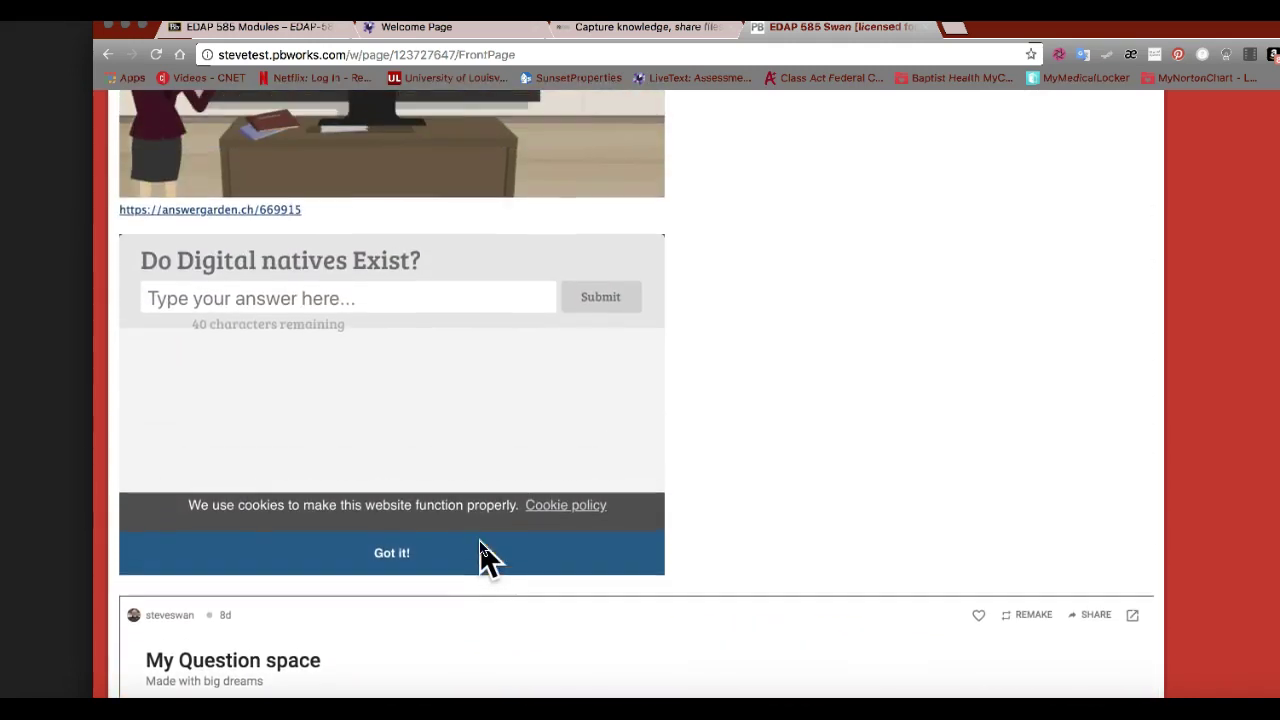
pyautogui.scroll(6, 437, 570)
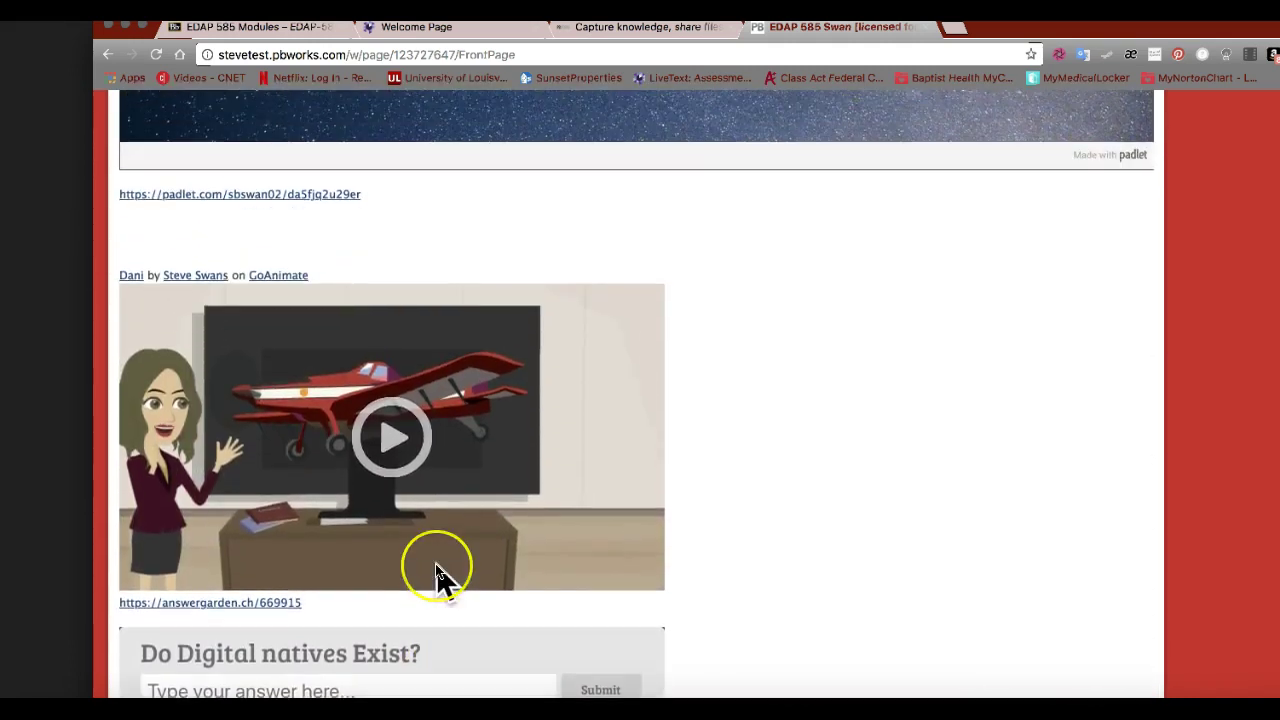
pyautogui.scroll(3, 437, 570)
pyautogui.scroll(-6, 440, 580)
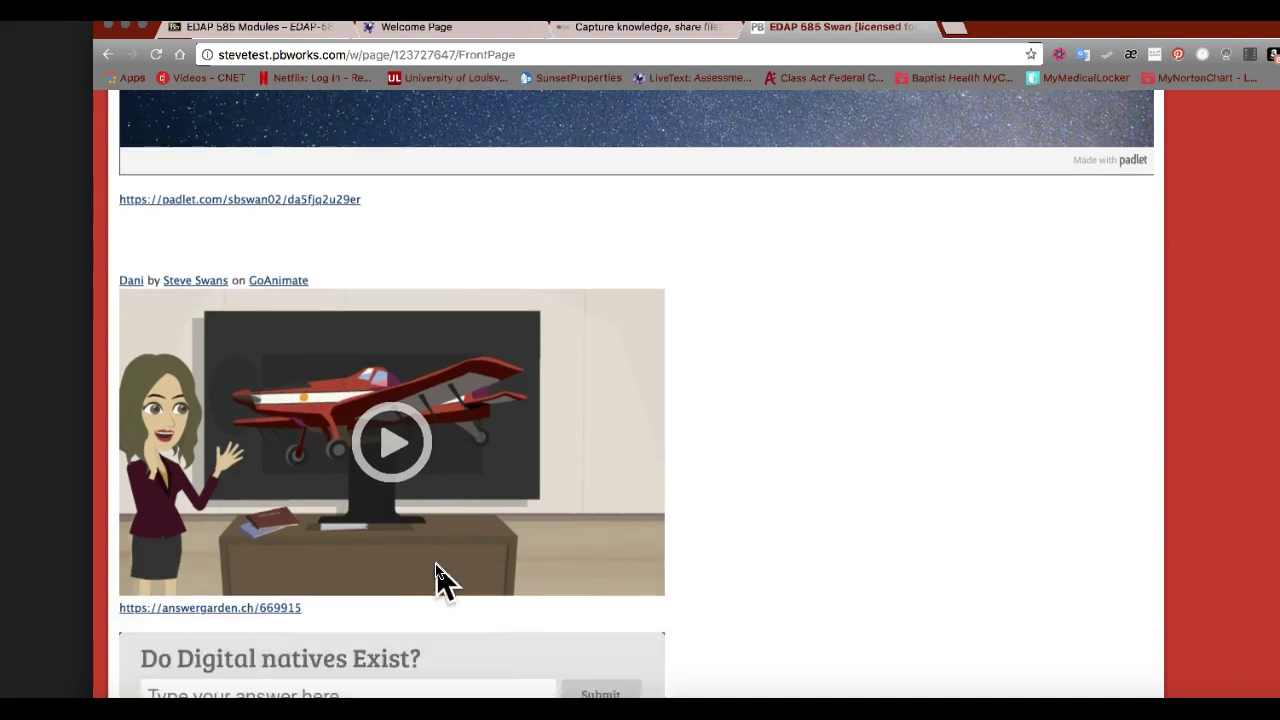
pyautogui.scroll(10, 497, 605)
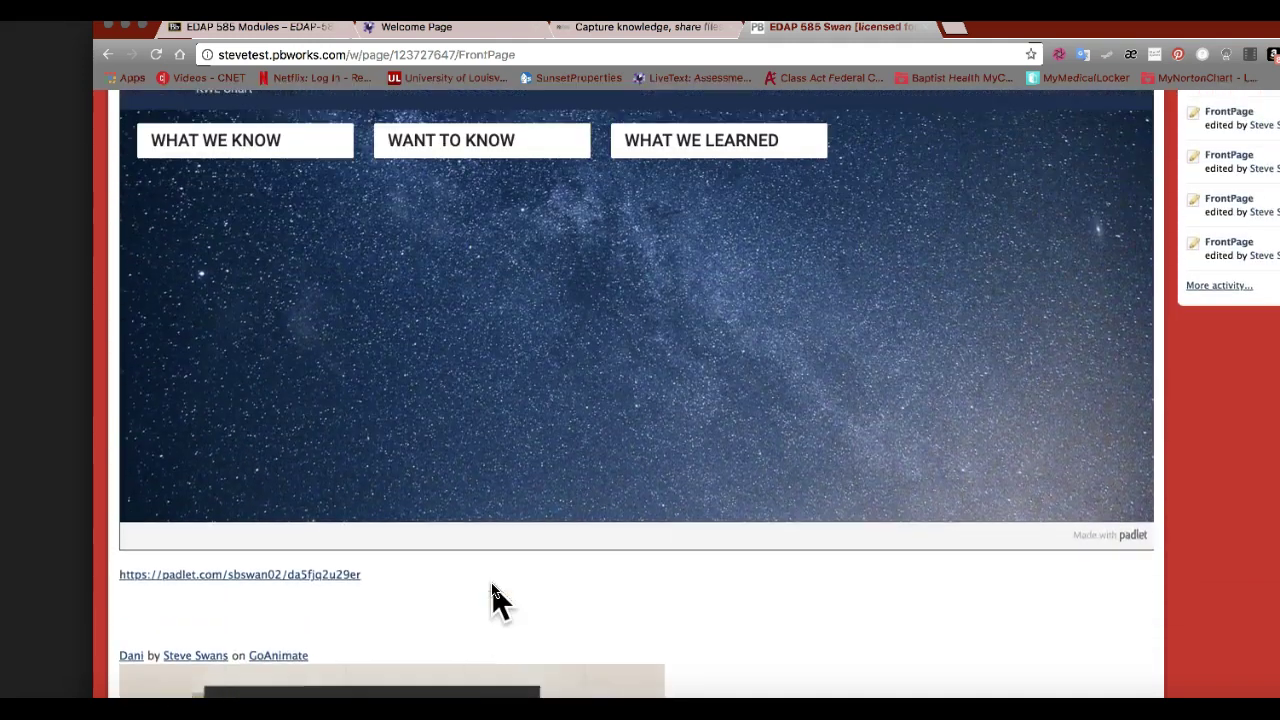
pyautogui.scroll(10, 493, 590)
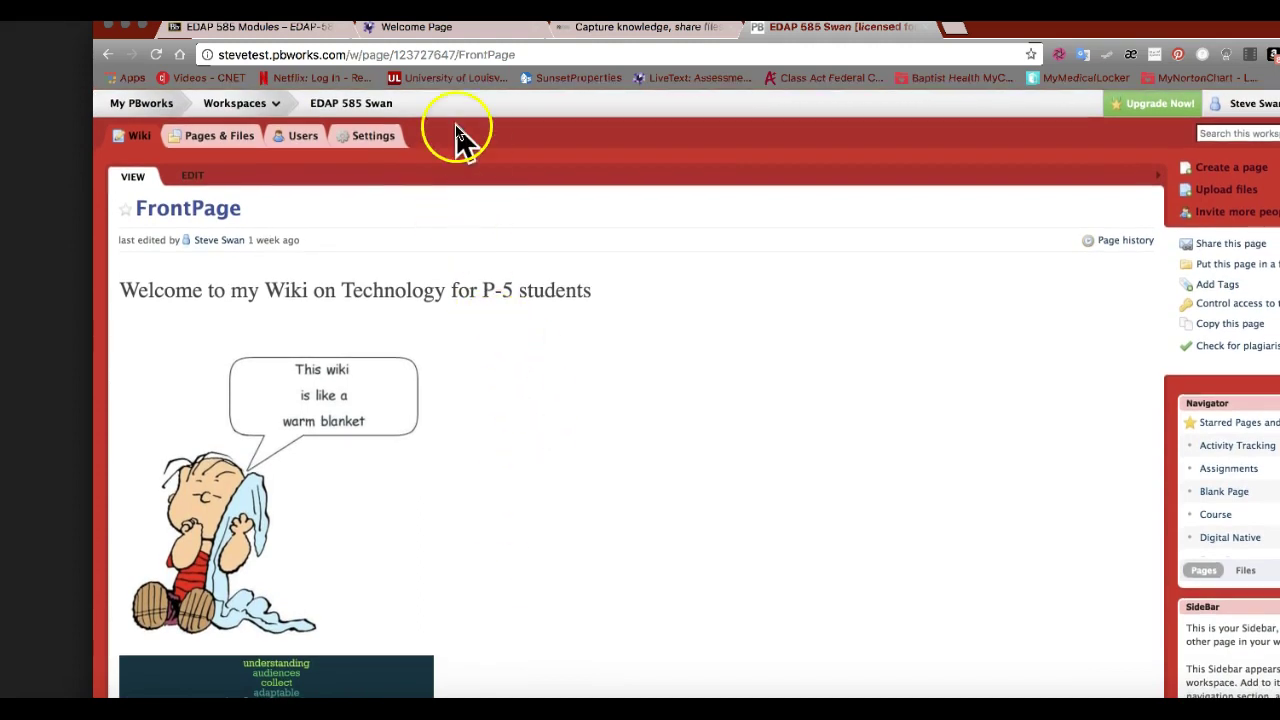
# Copy the full web address of the wiki's FrontPage.
pyautogui.click(550, 56)
pyautogui.moveTo(460, 52); pyautogui.dragTo(450, 55)
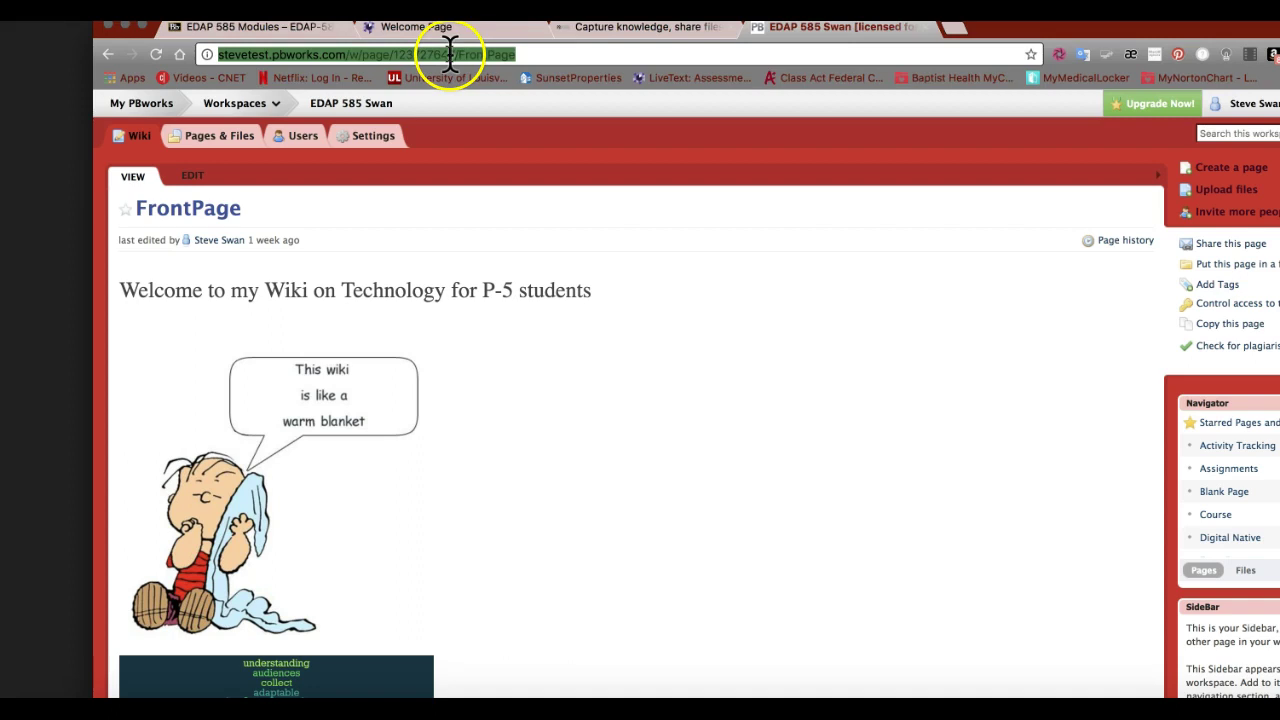
pyautogui.rightClick(449, 55)
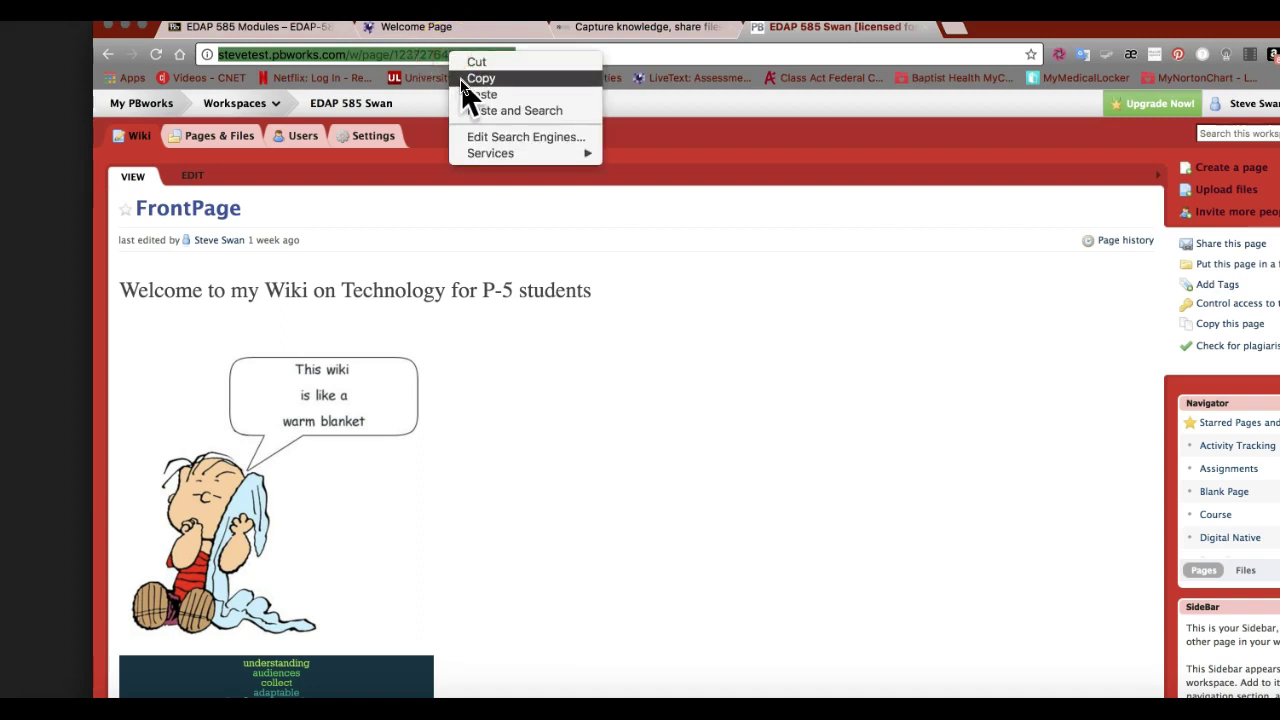
pyautogui.click(423, 254)
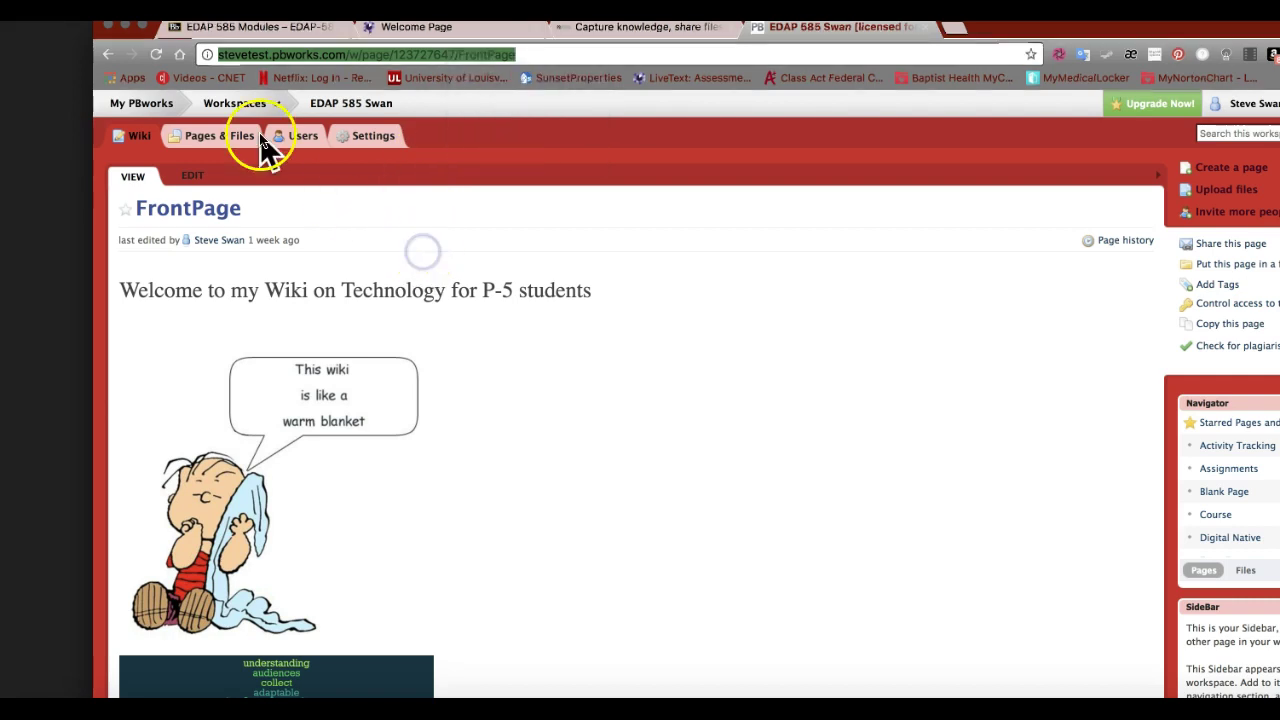
pyautogui.rightClick(136, 24)
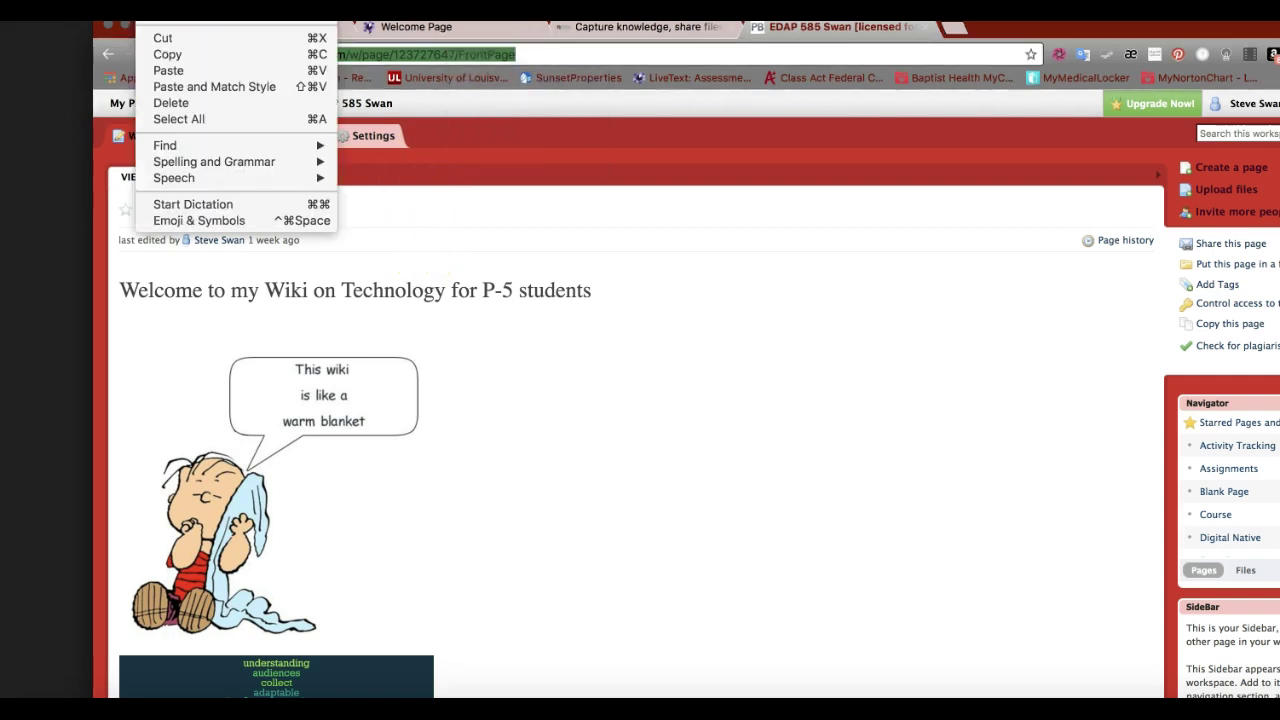
pyautogui.click(160, 53)
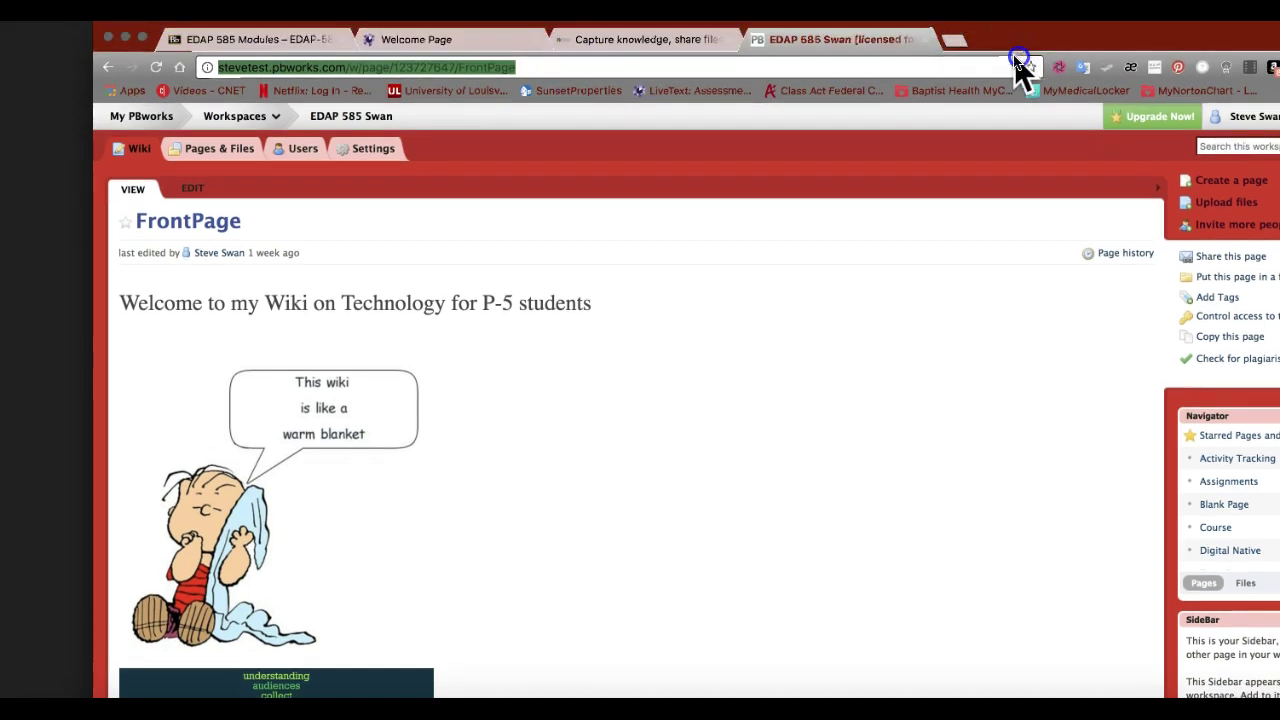
# Switch to LiveText and open the Spring 2018 course EDAP 585 - 712750 from the course list.
pyautogui.click(440, 40)
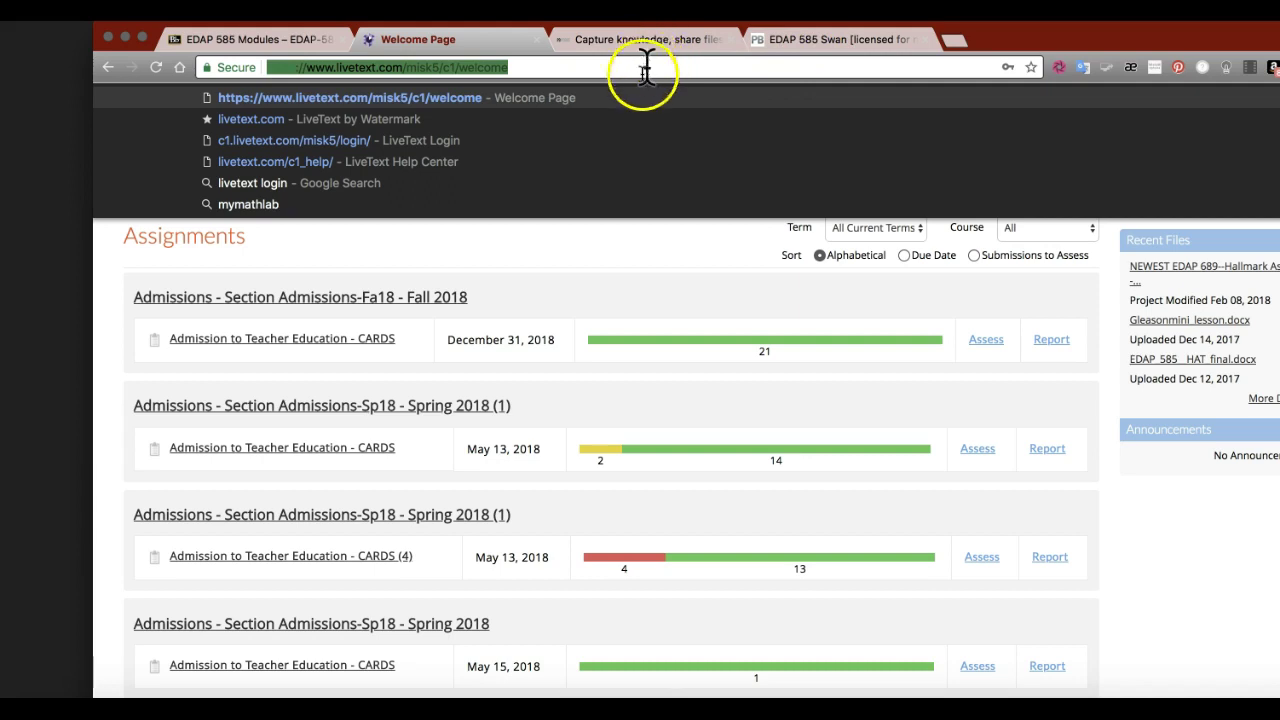
pyautogui.click(534, 245)
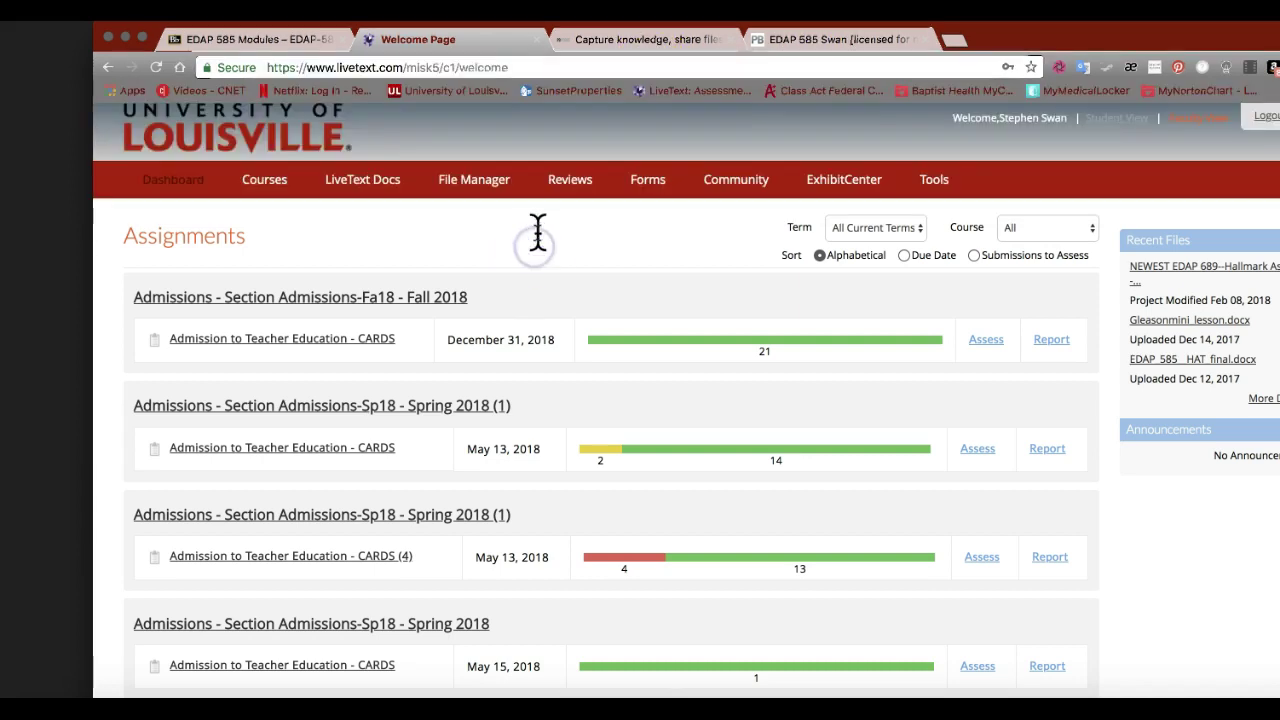
pyautogui.click(277, 196)
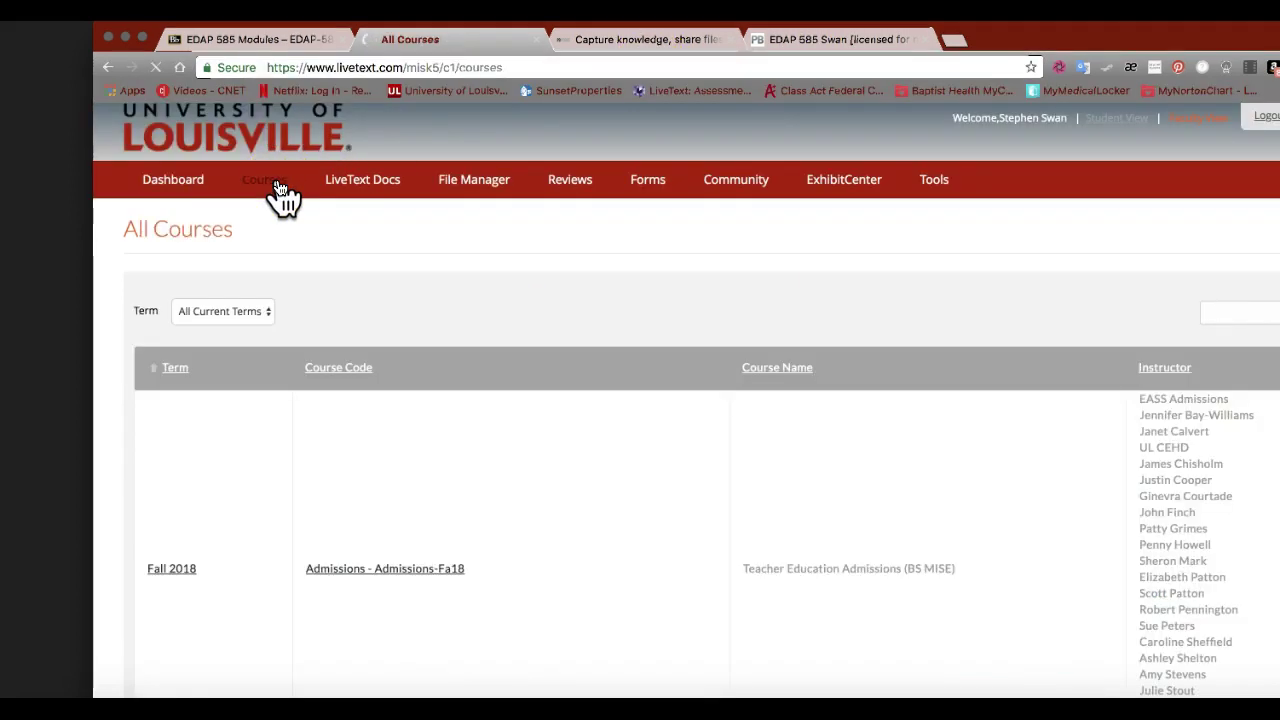
pyautogui.scroll(-6, 294, 246)
pyautogui.scroll(-10, 295, 250)
pyautogui.scroll(-5, 295, 255)
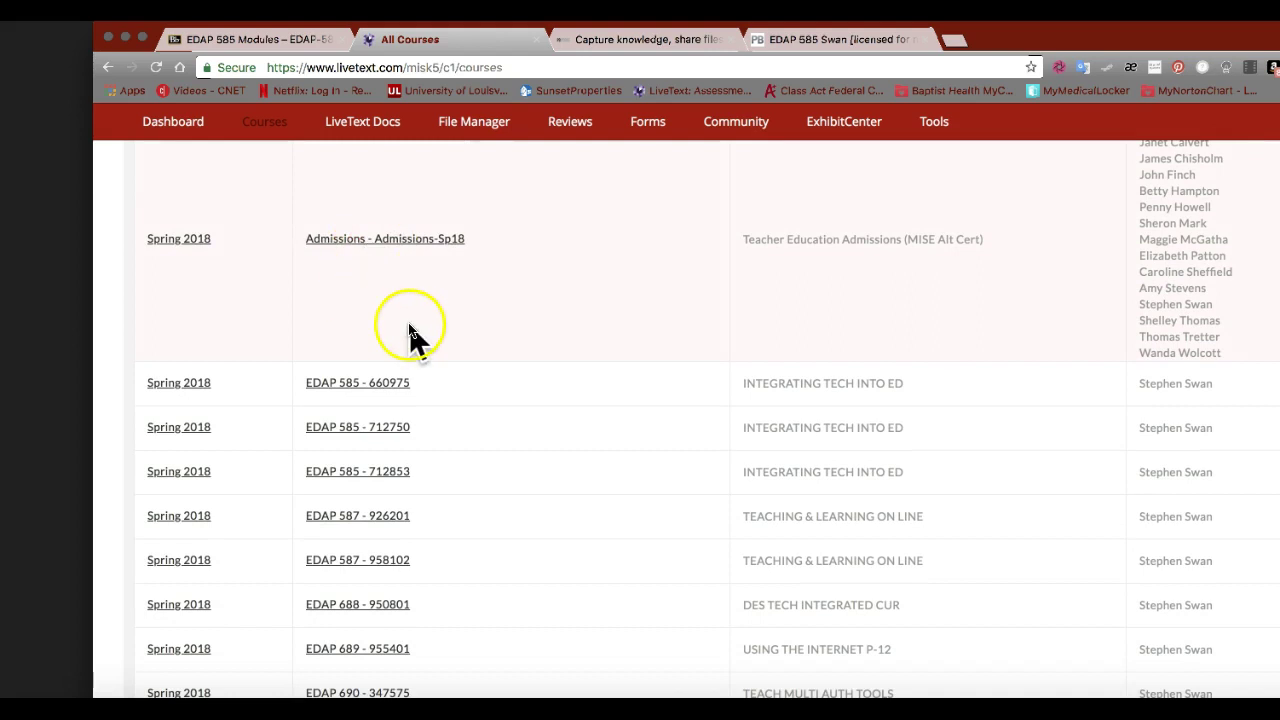
pyautogui.click(343, 430)
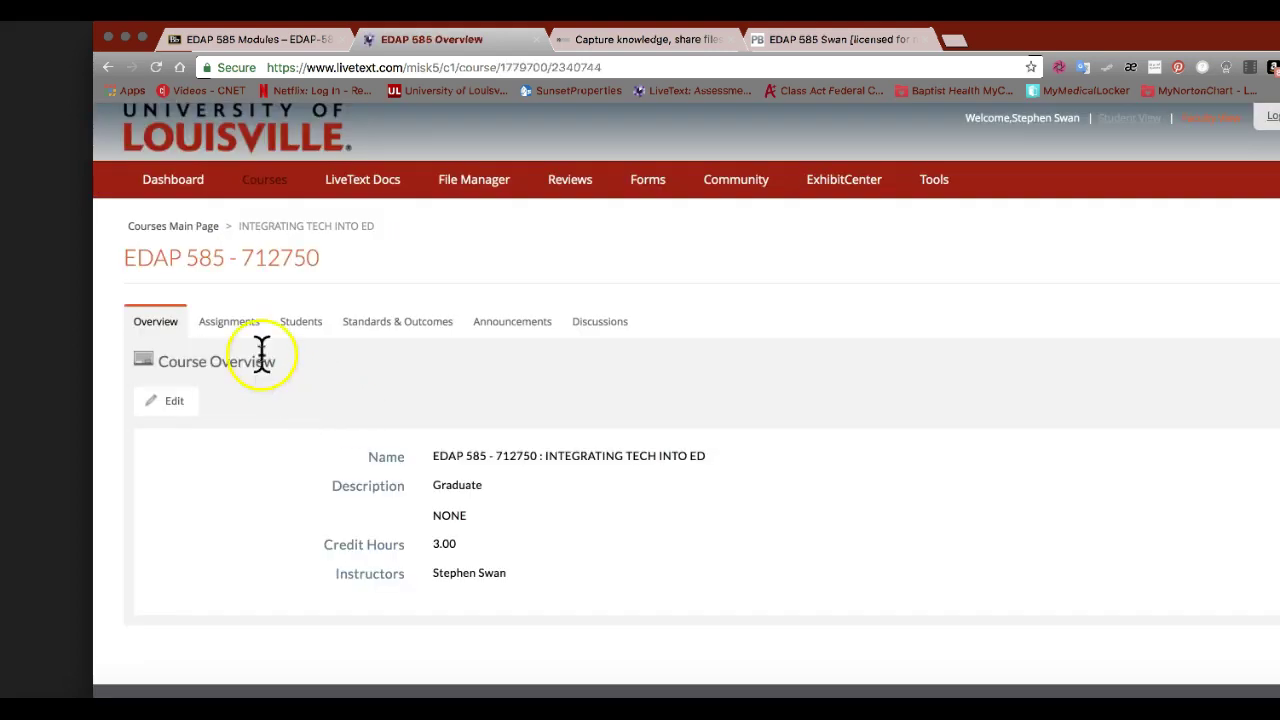
# Display the course's assignments and look through the module list for the Module 3 assignment.
pyautogui.click(234, 323)
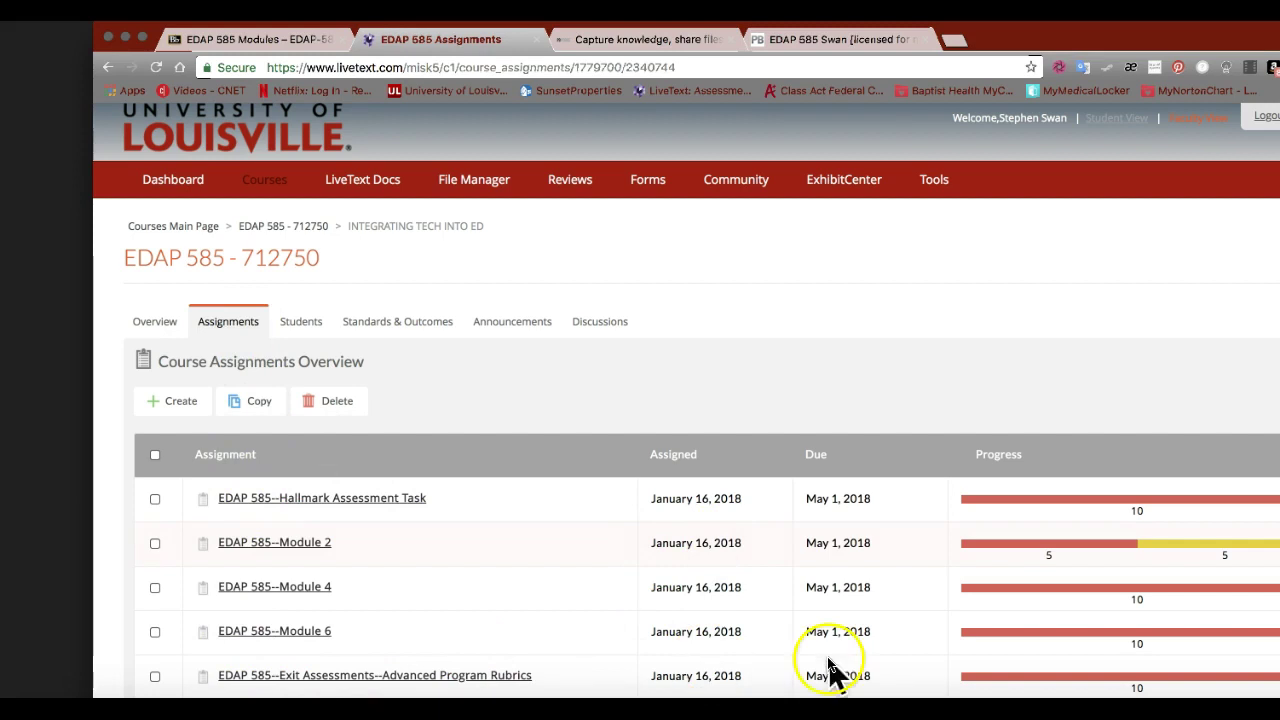
pyautogui.scroll(-5, 957, 523)
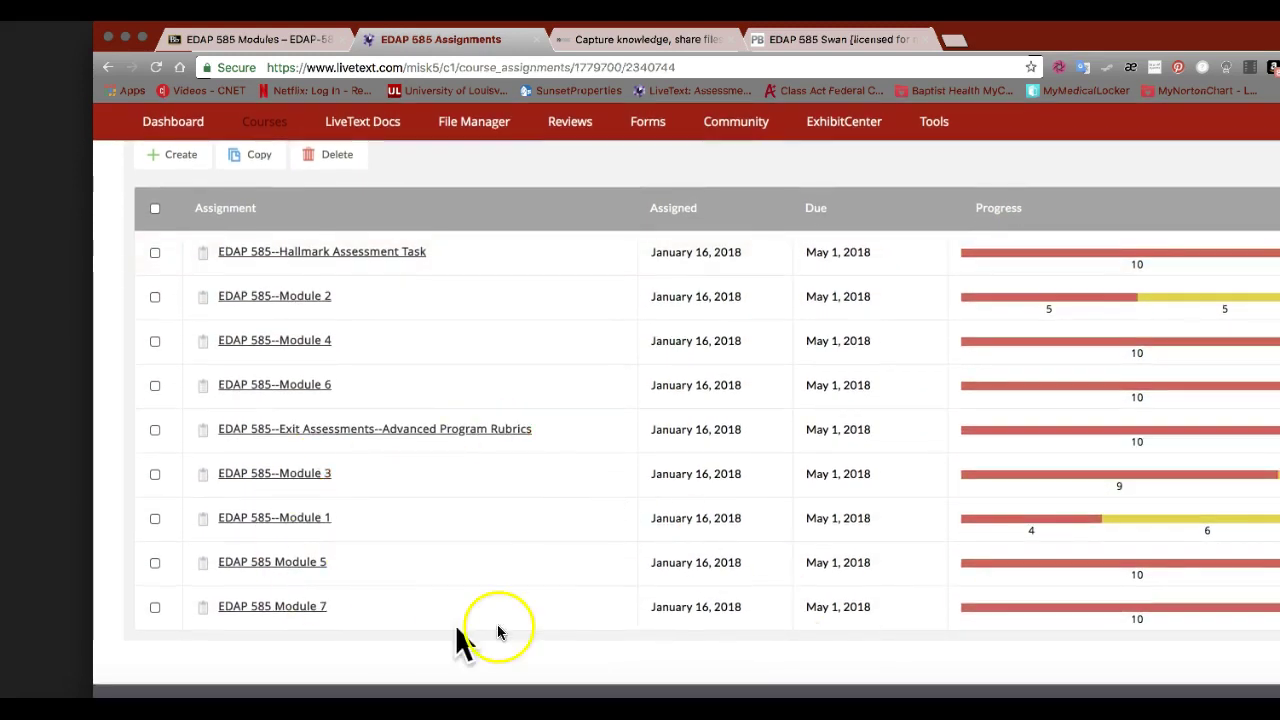
pyautogui.scroll(3, 637, 605)
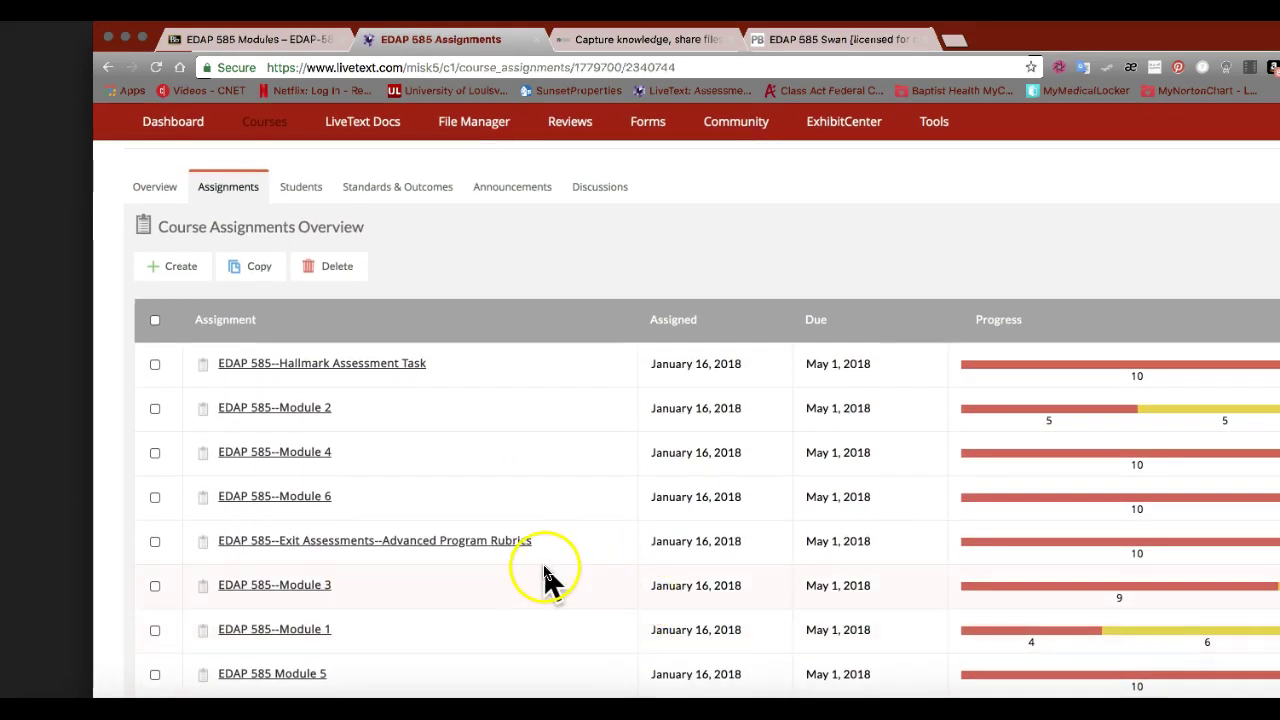
# Open the EDAP 585--Module 3 assignment in LiveText and open the rubric document listed under its Assessment details.
pyautogui.click(316, 590)
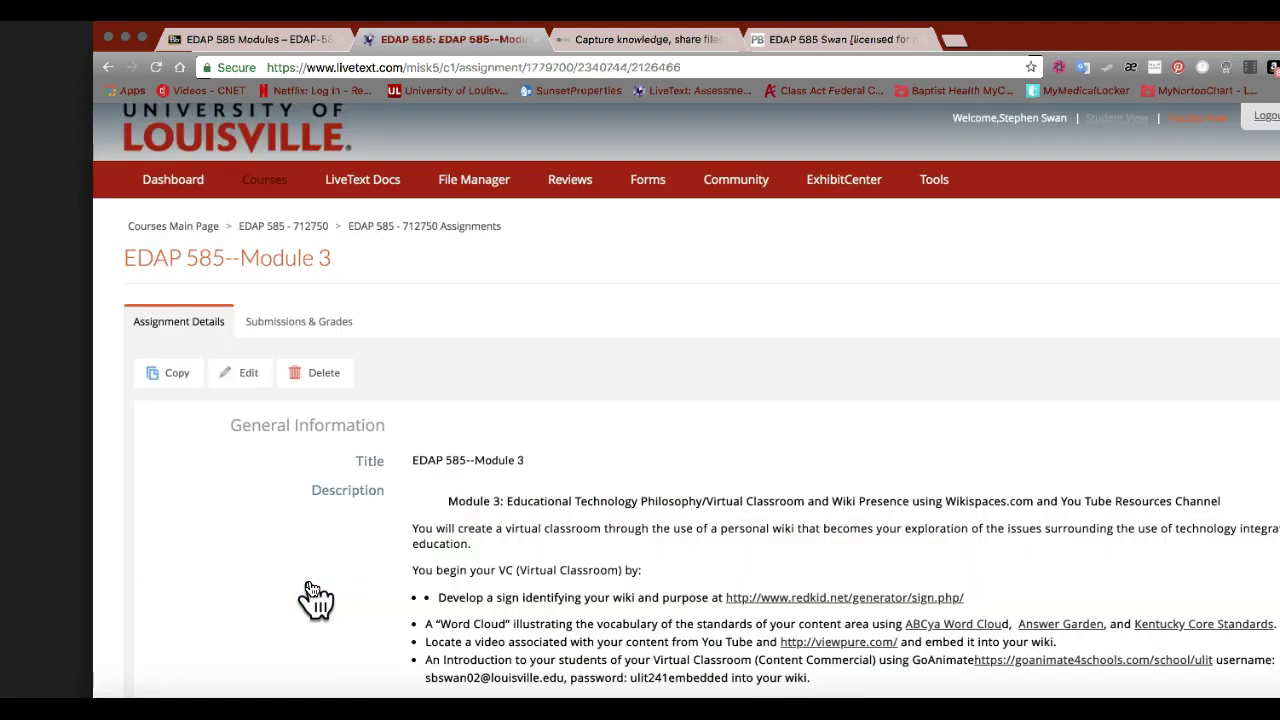
pyautogui.scroll(-4, 310, 595)
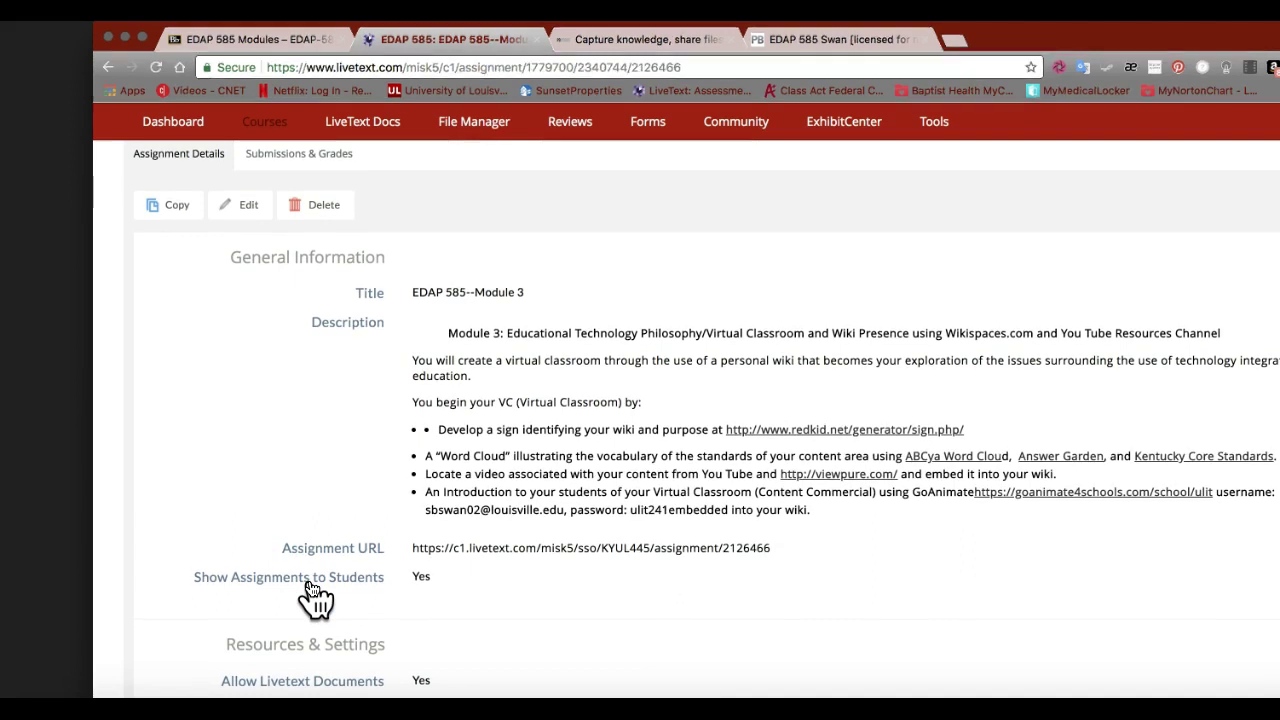
pyautogui.scroll(1, 365, 578)
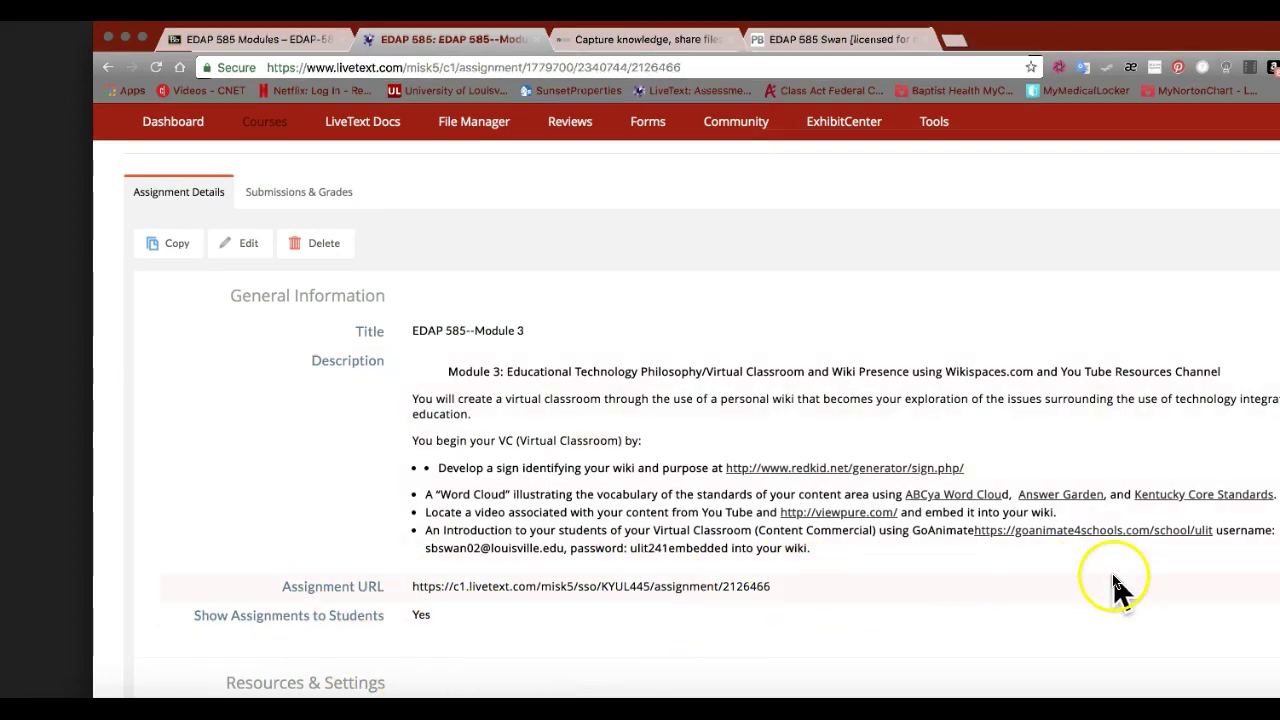
pyautogui.scroll(-5, 1049, 590)
pyautogui.scroll(-3, 1042, 588)
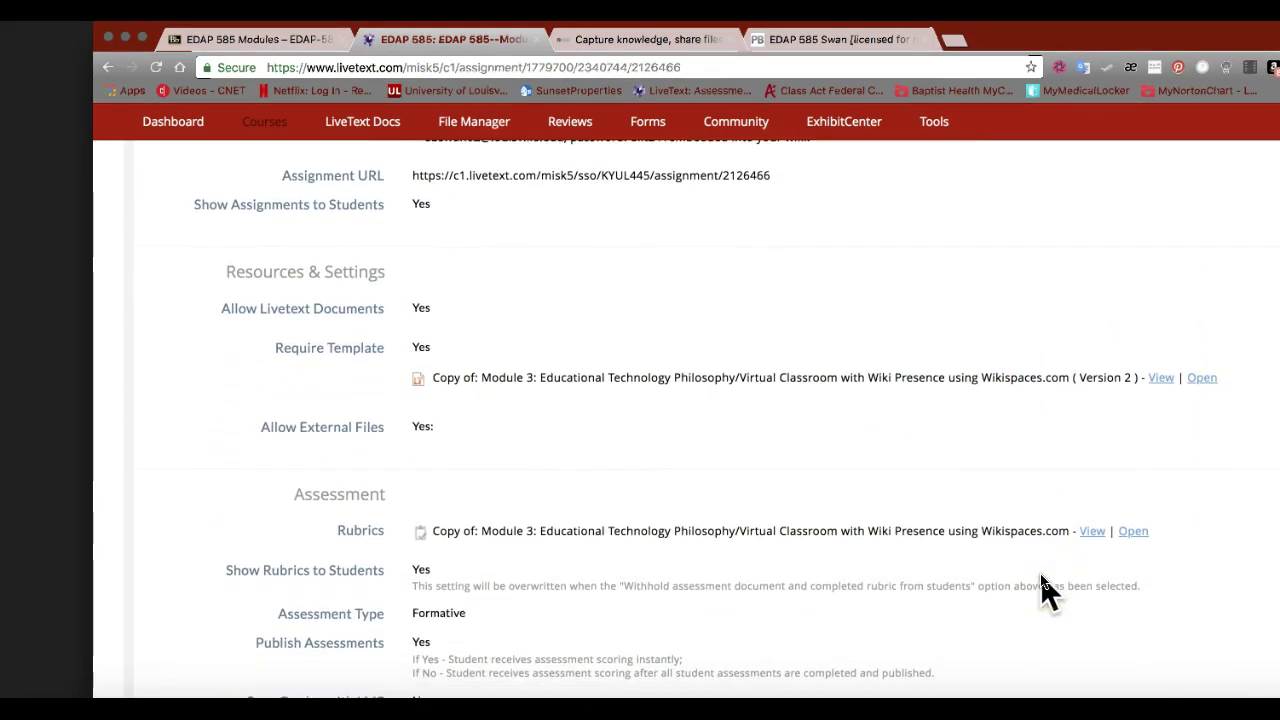
pyautogui.click(1133, 521)
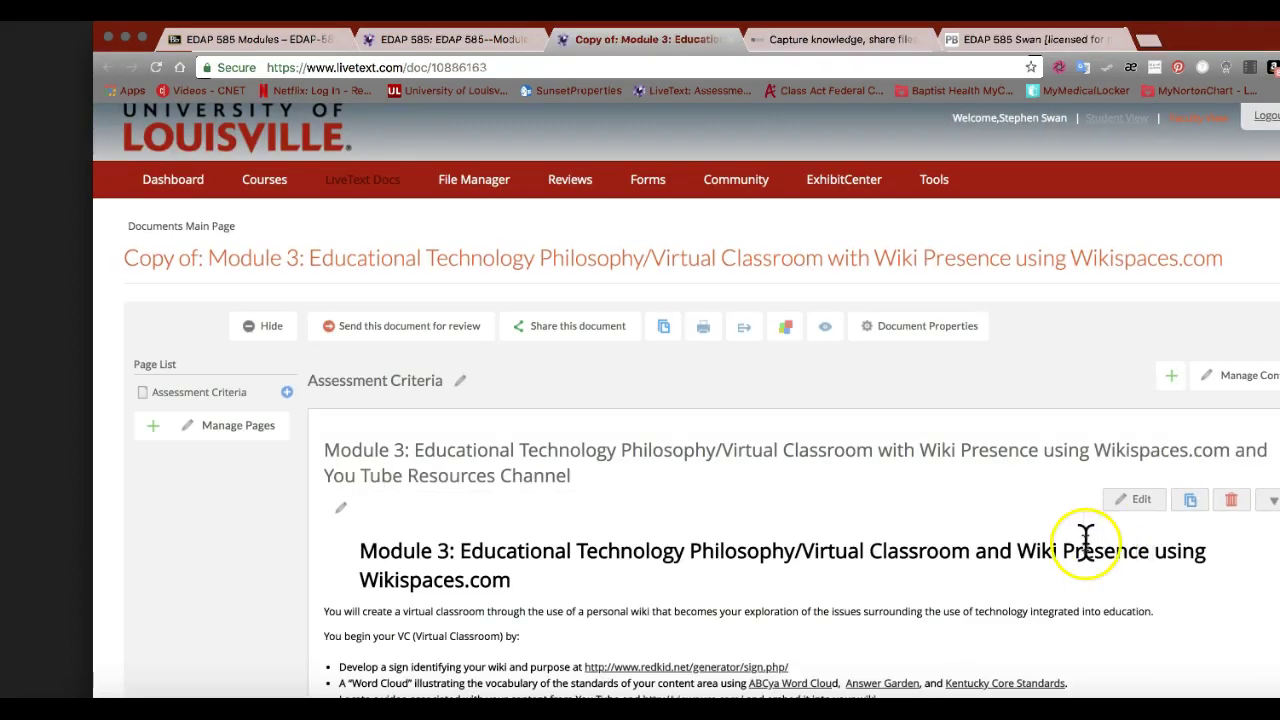
# Look over the Module 3 requirements and rubric, and open the first section of the Assessment Criteria page for editing.
pyautogui.scroll(-4, 983, 542)
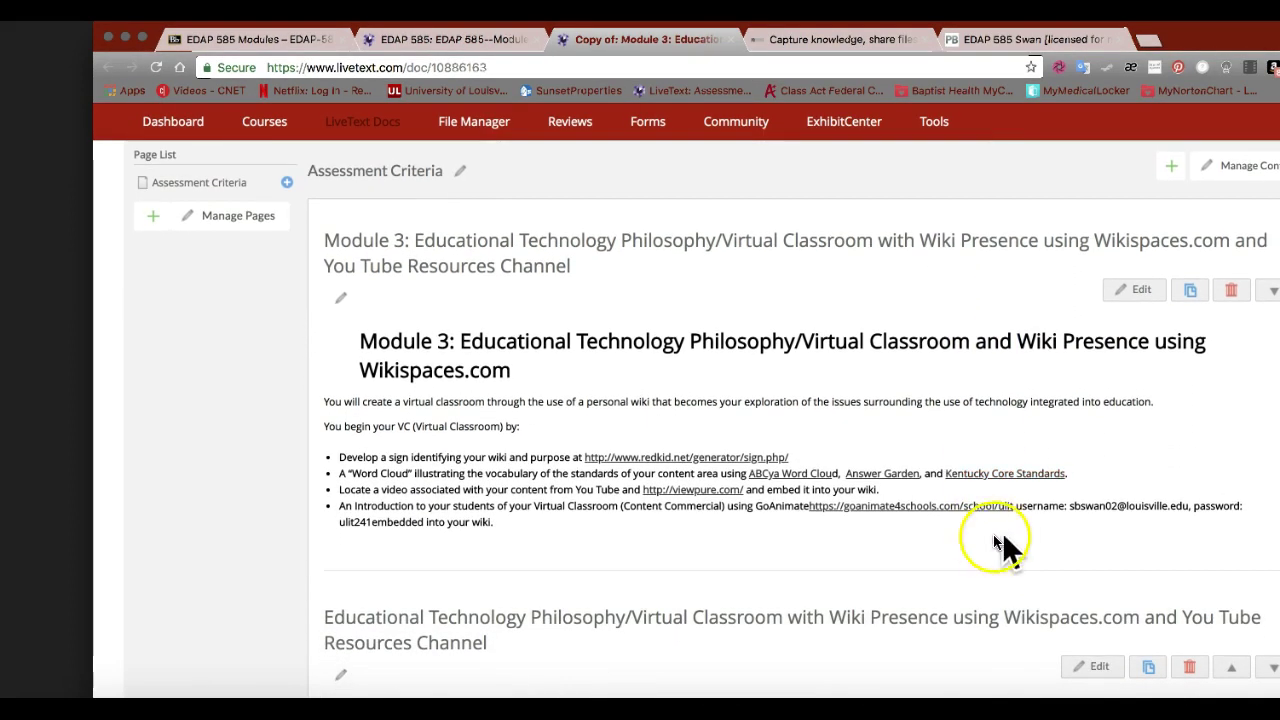
pyautogui.scroll(-1, 1006, 534)
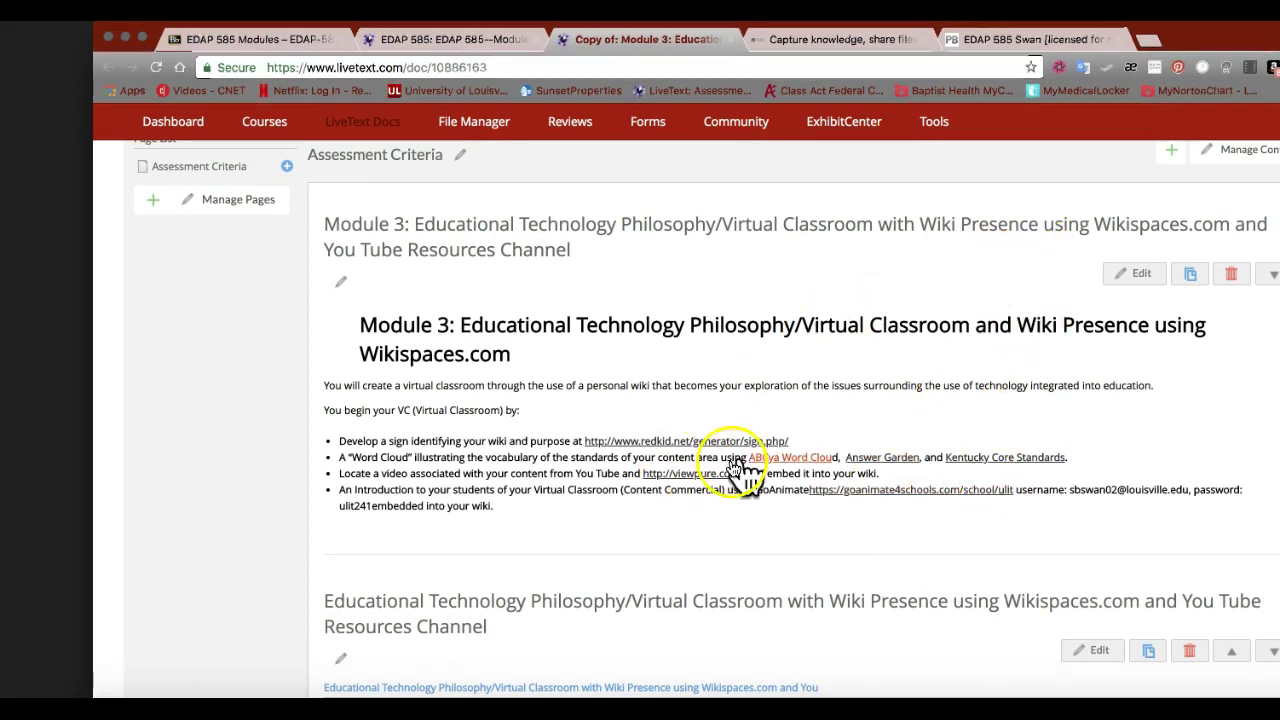
pyautogui.scroll(-2, 766, 551)
pyautogui.scroll(2, 766, 551)
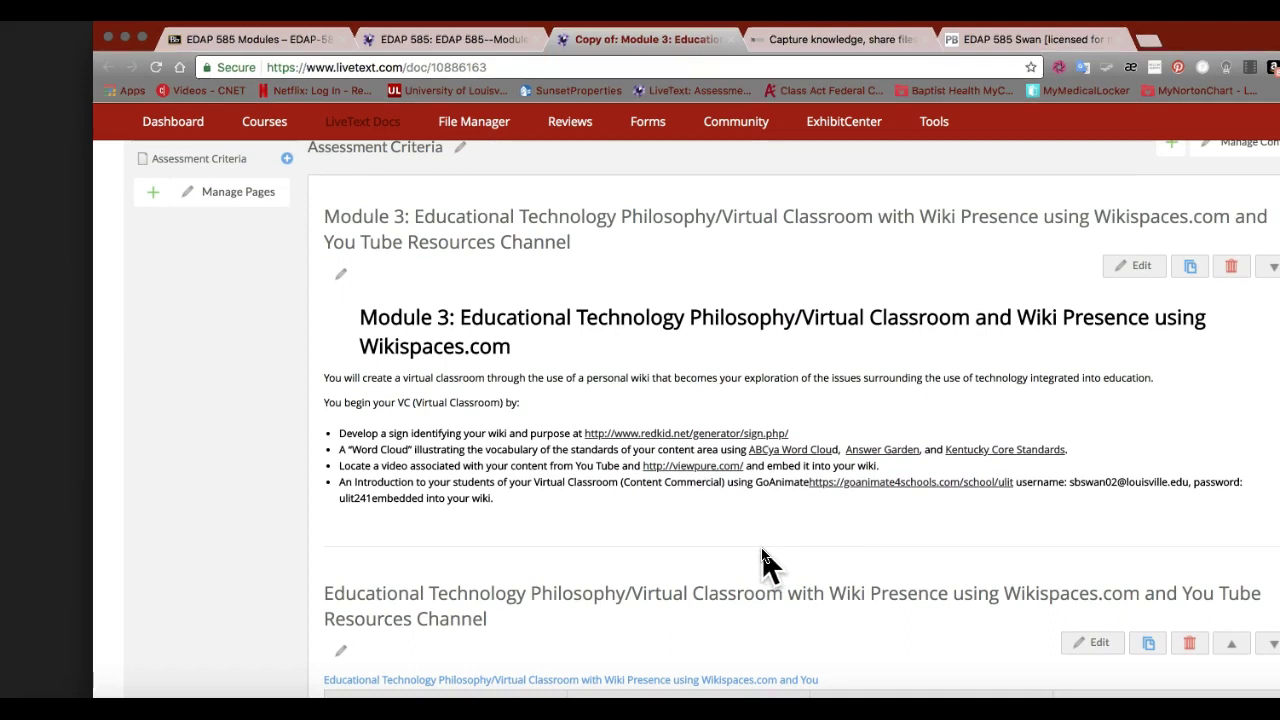
pyautogui.scroll(-7, 765, 549)
pyautogui.scroll(8, 762, 547)
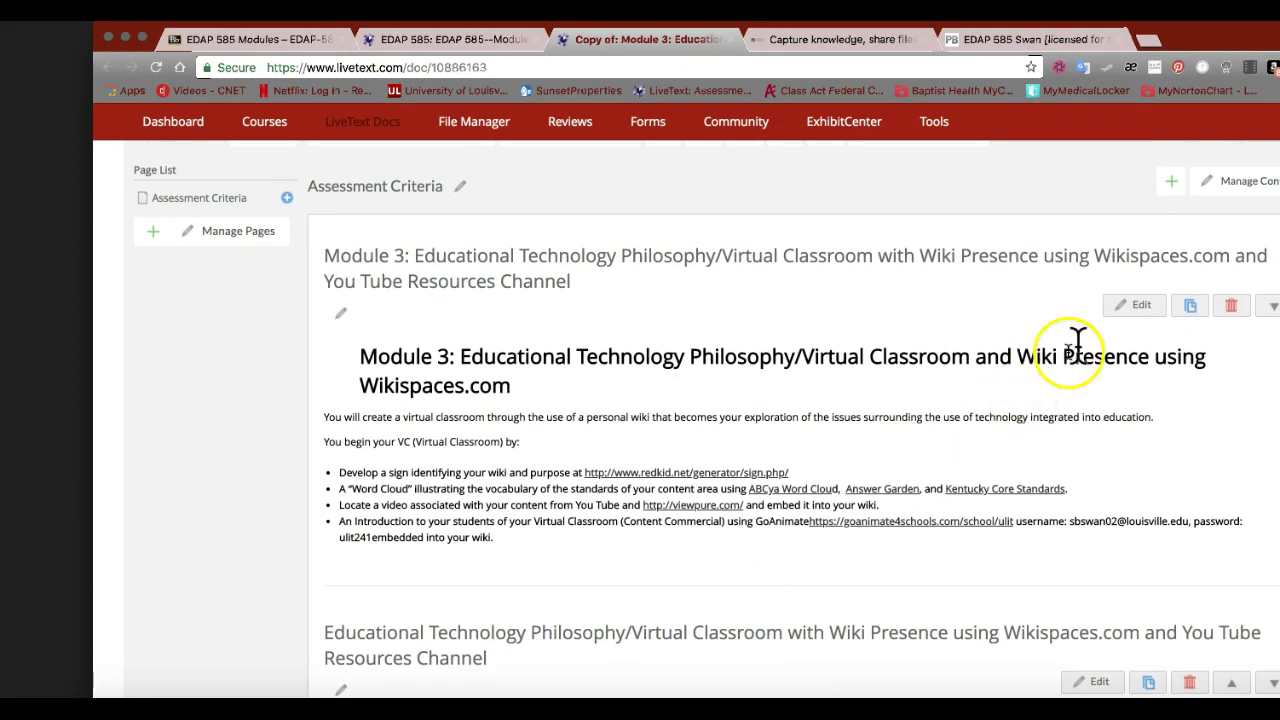
pyautogui.click(1128, 314)
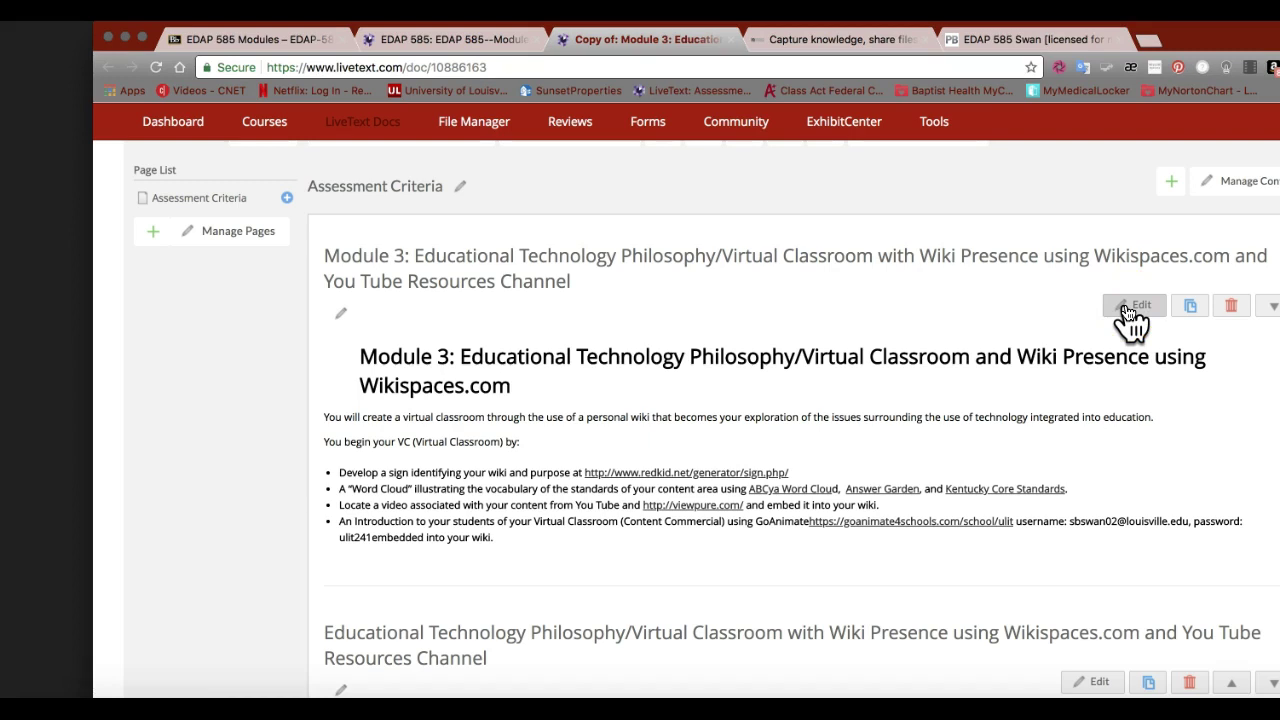
pyautogui.click(1127, 308)
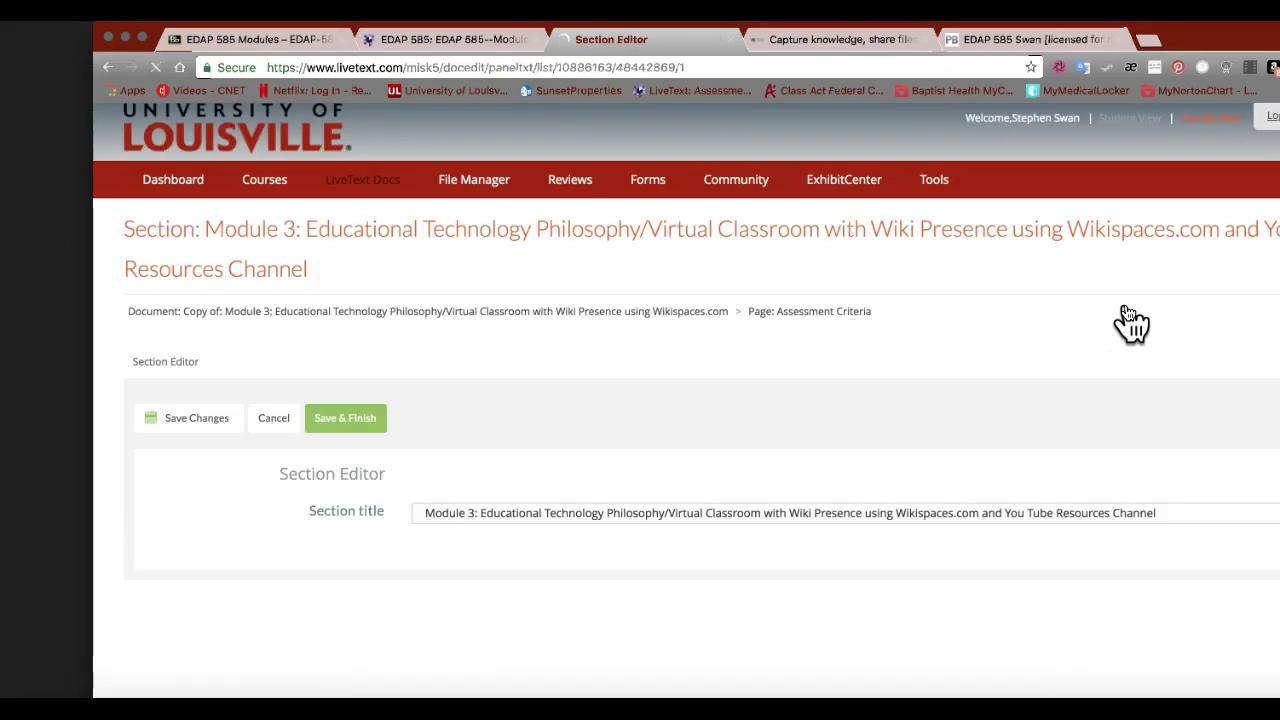
pyautogui.scroll(-3, 726, 471)
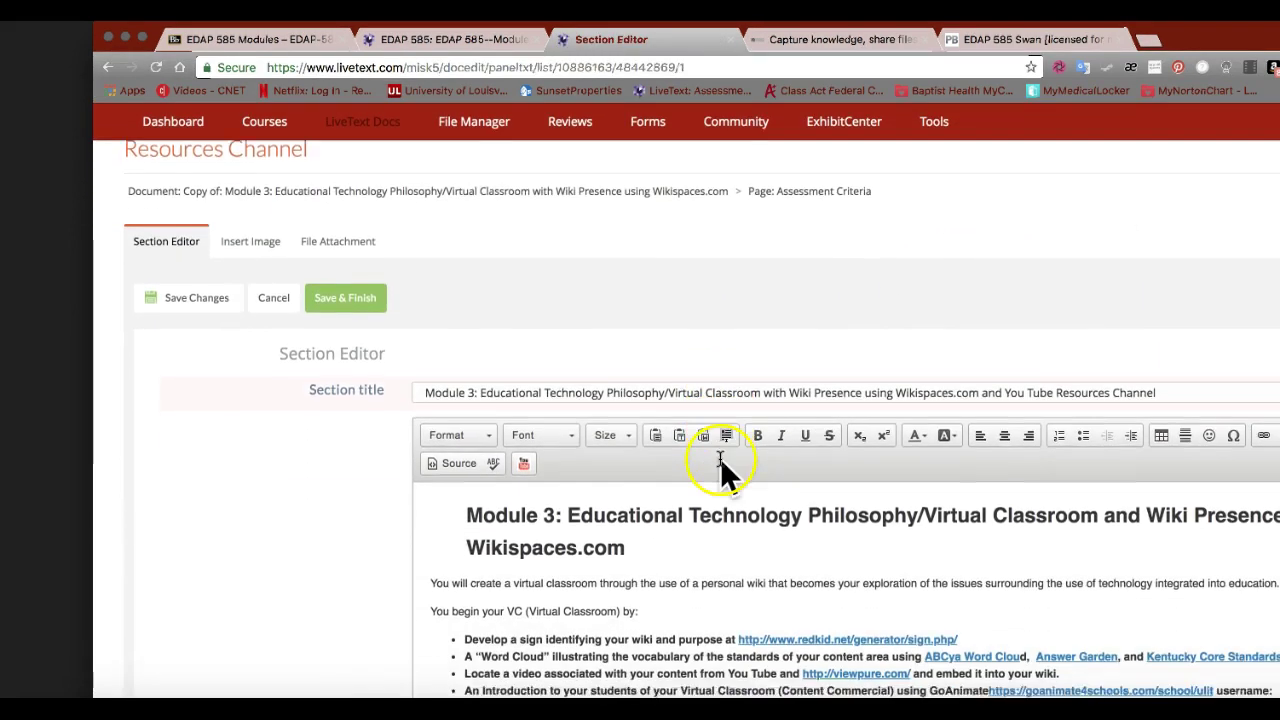
pyautogui.scroll(-1, 720, 460)
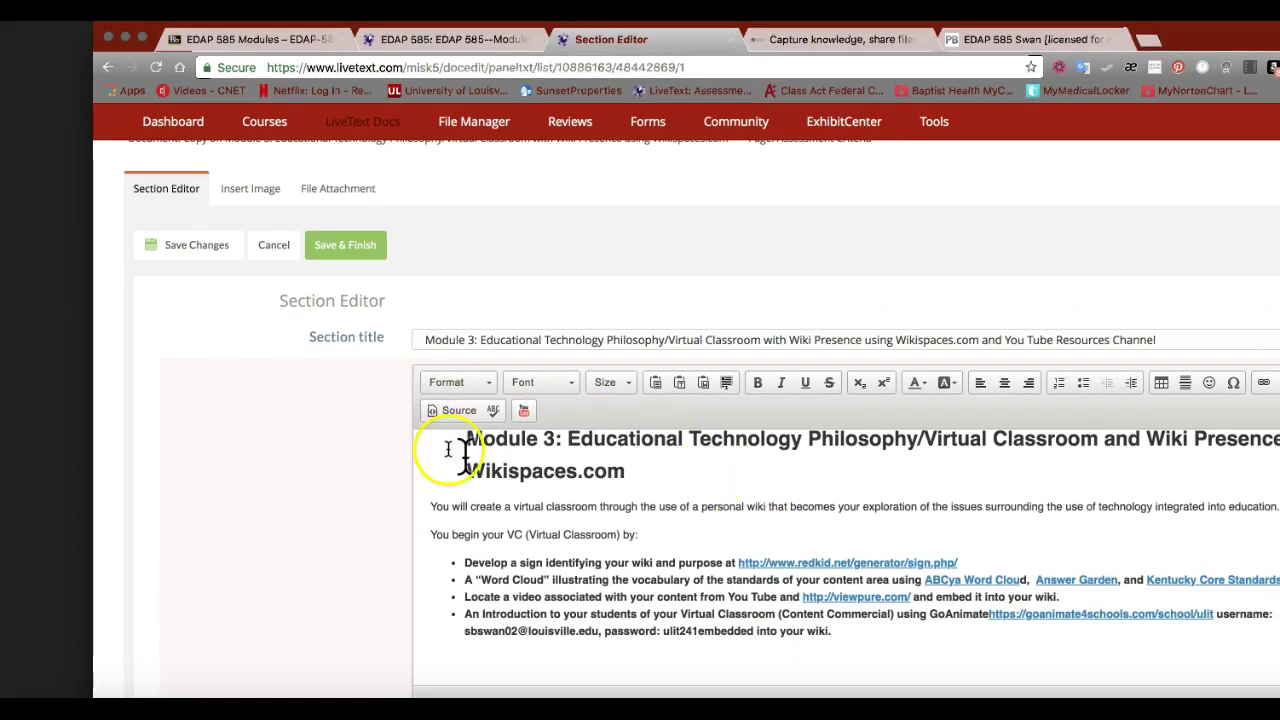
pyautogui.click(864, 634)
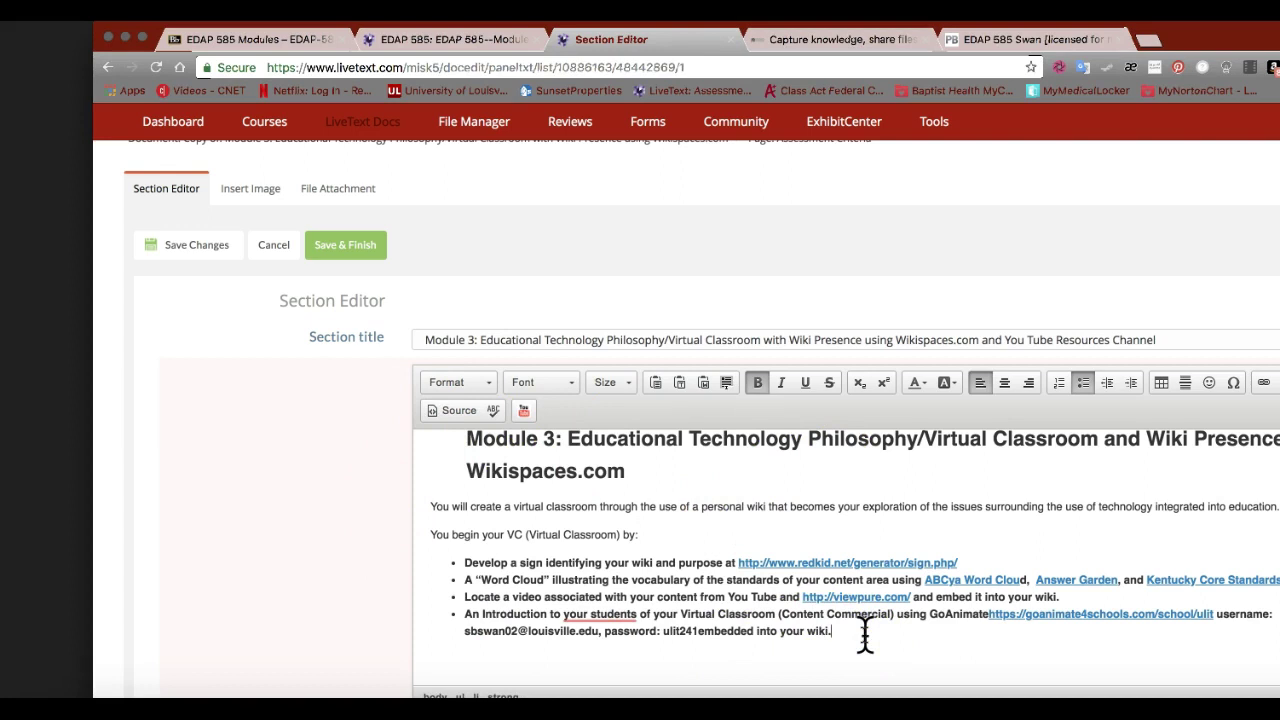
pyautogui.press('super+Up')
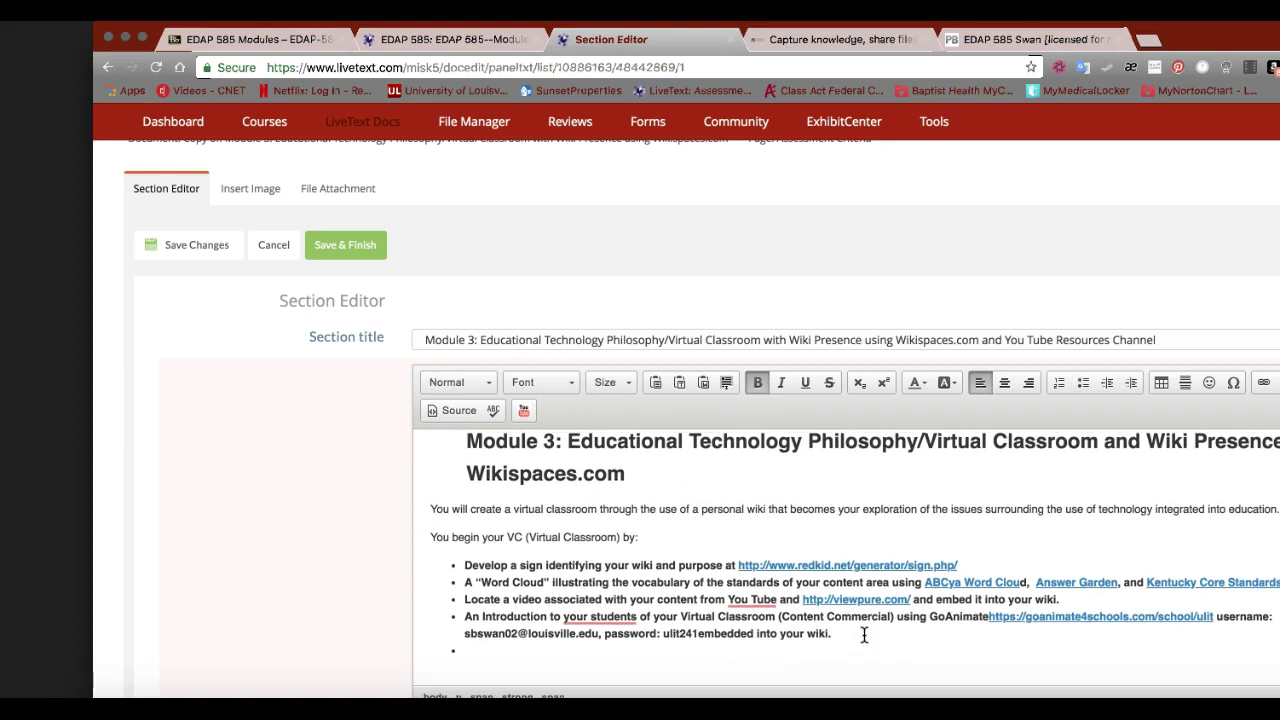
pyautogui.scroll(-1, 757, 623)
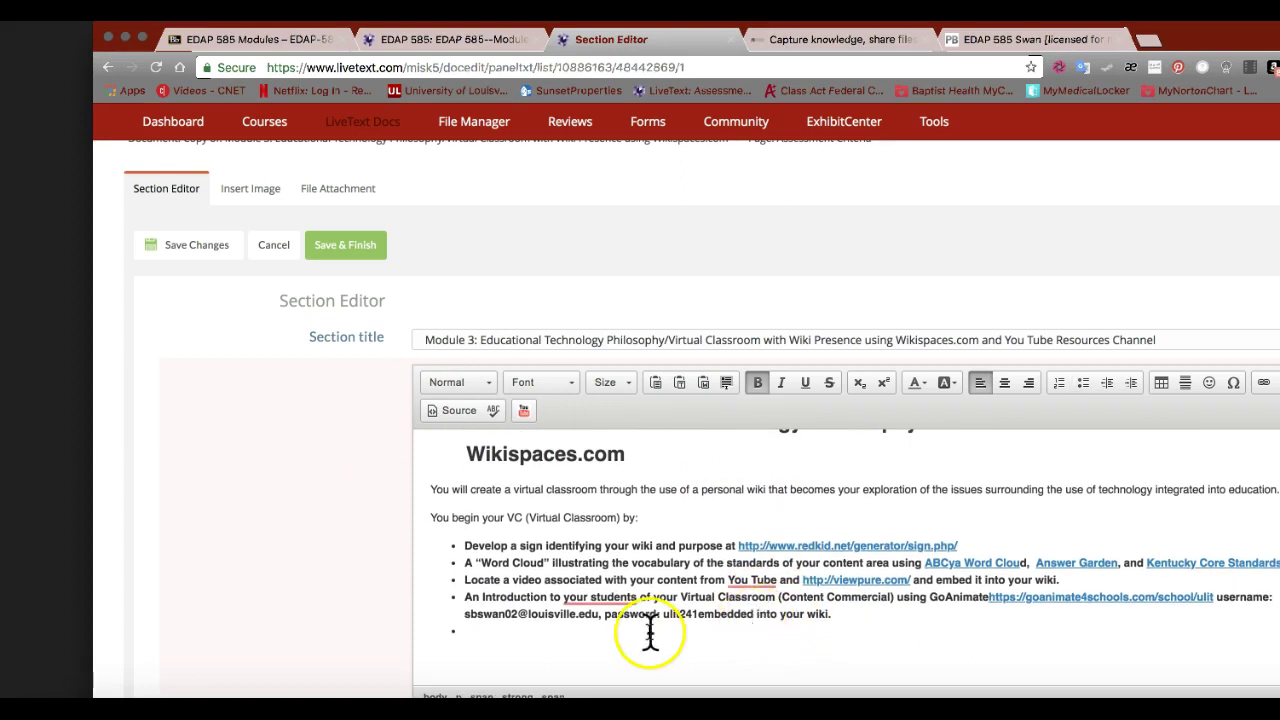
pyautogui.click(510, 632)
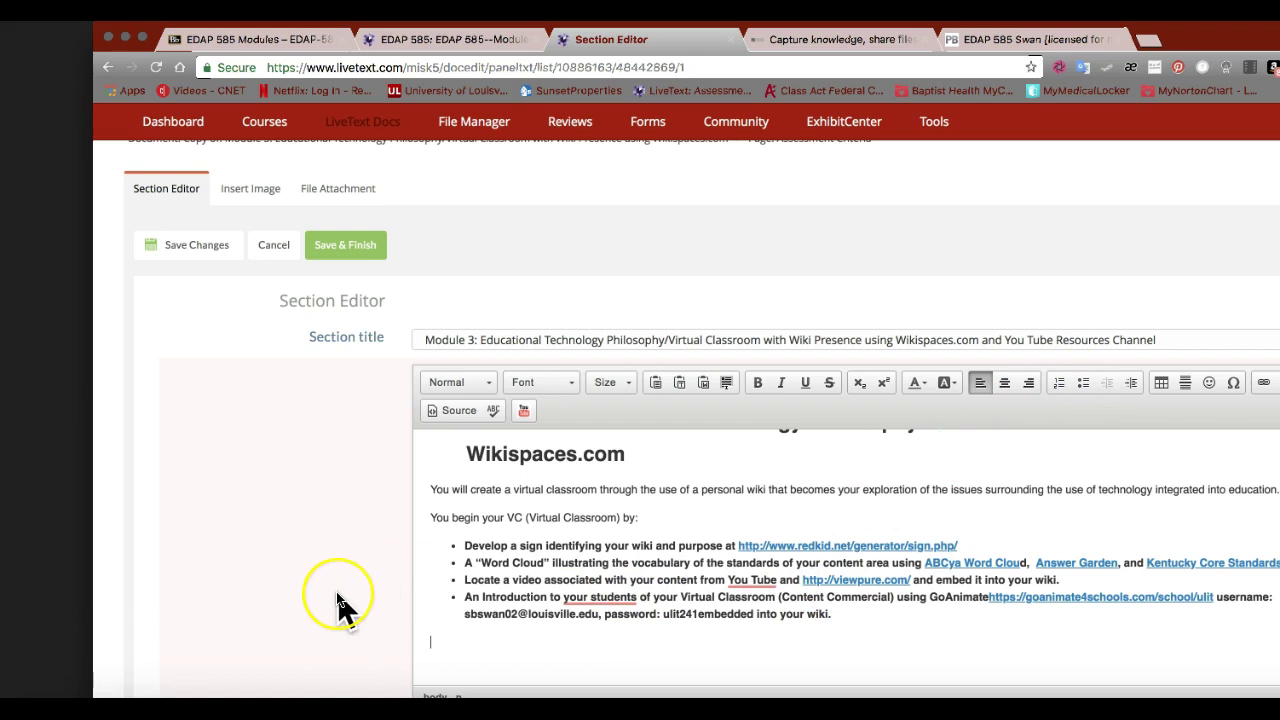
pyautogui.scroll(1, 337, 592)
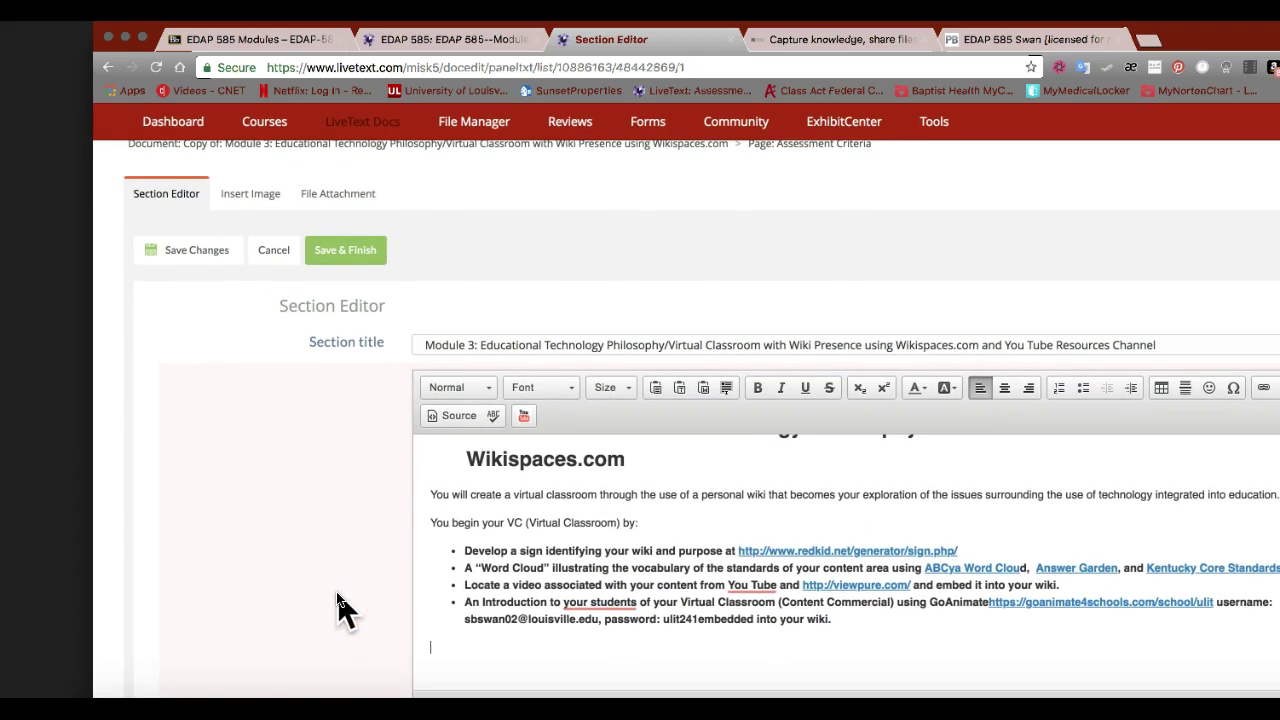
pyautogui.write('http://stevetest.pbworks.com/w/page/123727647/FrontPage')
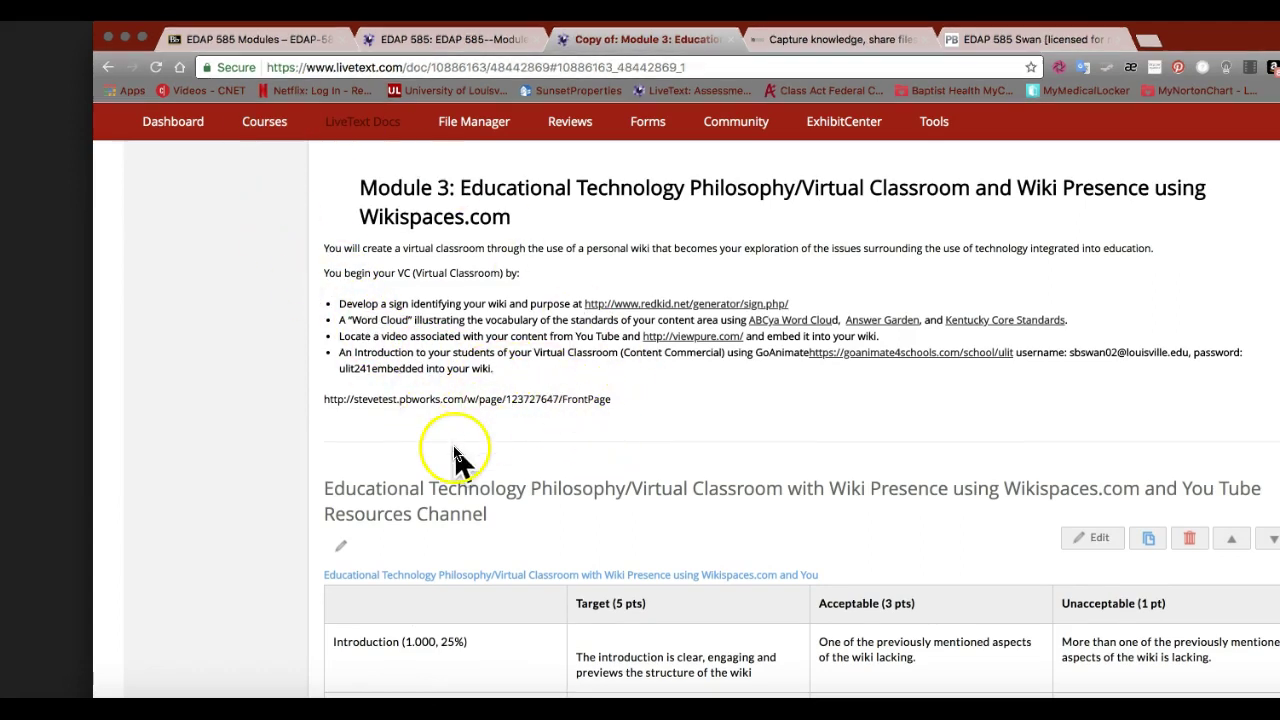
# Try to follow the wiki address below the bulleted requirements, and select and copy its full text.
pyautogui.click(447, 397)
pyautogui.click(384, 396)
pyautogui.click(432, 409)
pyautogui.moveTo(638, 400); pyautogui.dragTo(293, 405)
pyautogui.press('super+c')
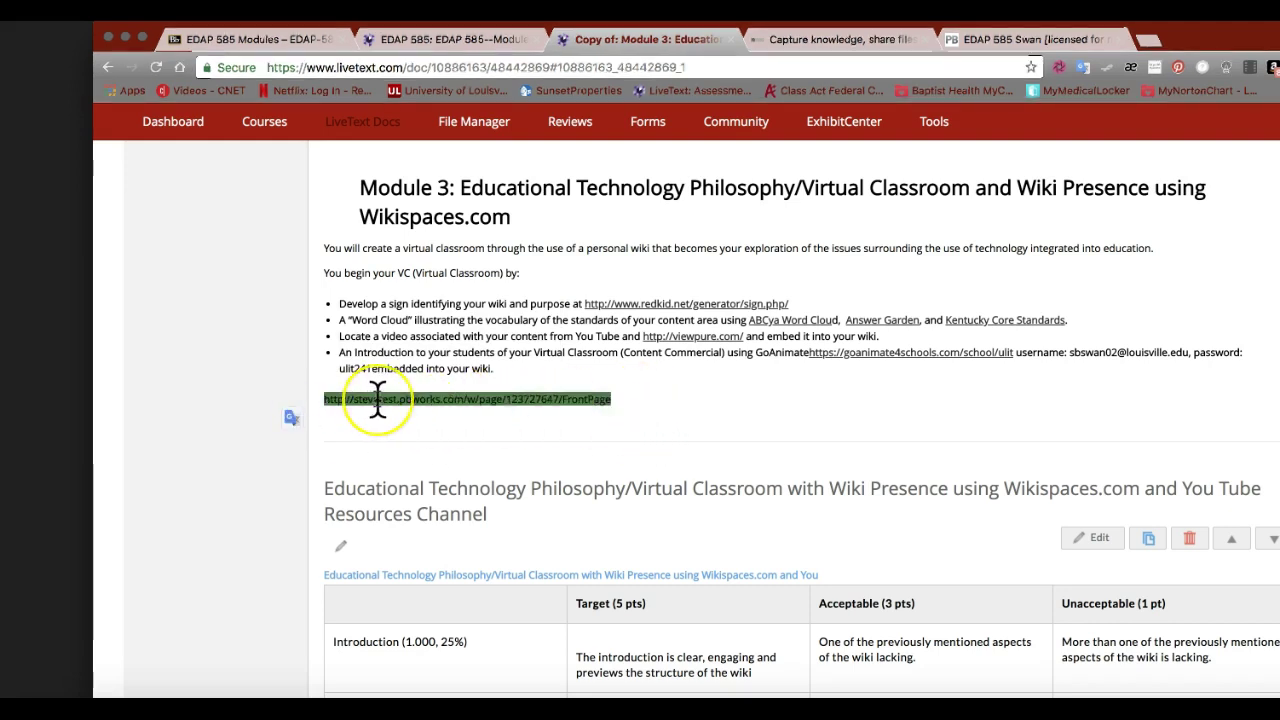
# Try to open the selected wiki address with Look Up, and dismiss the preview.
pyautogui.rightClick(379, 399)
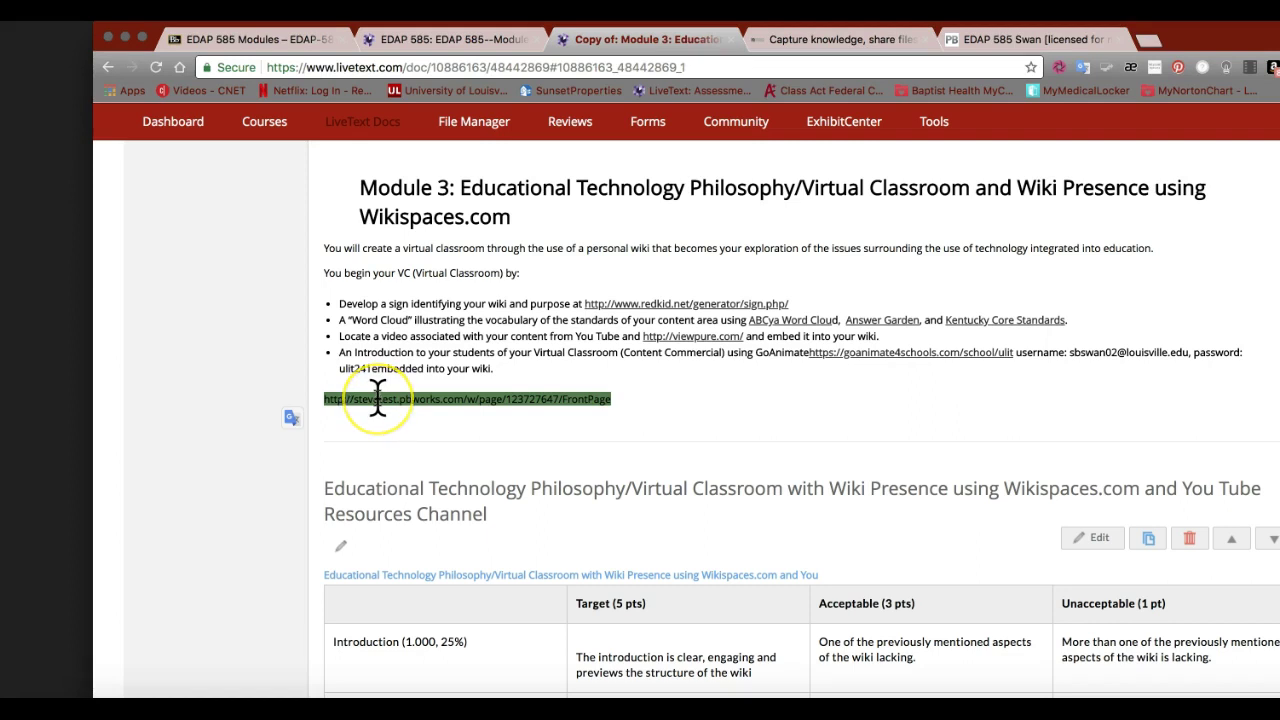
pyautogui.rightClick(378, 399)
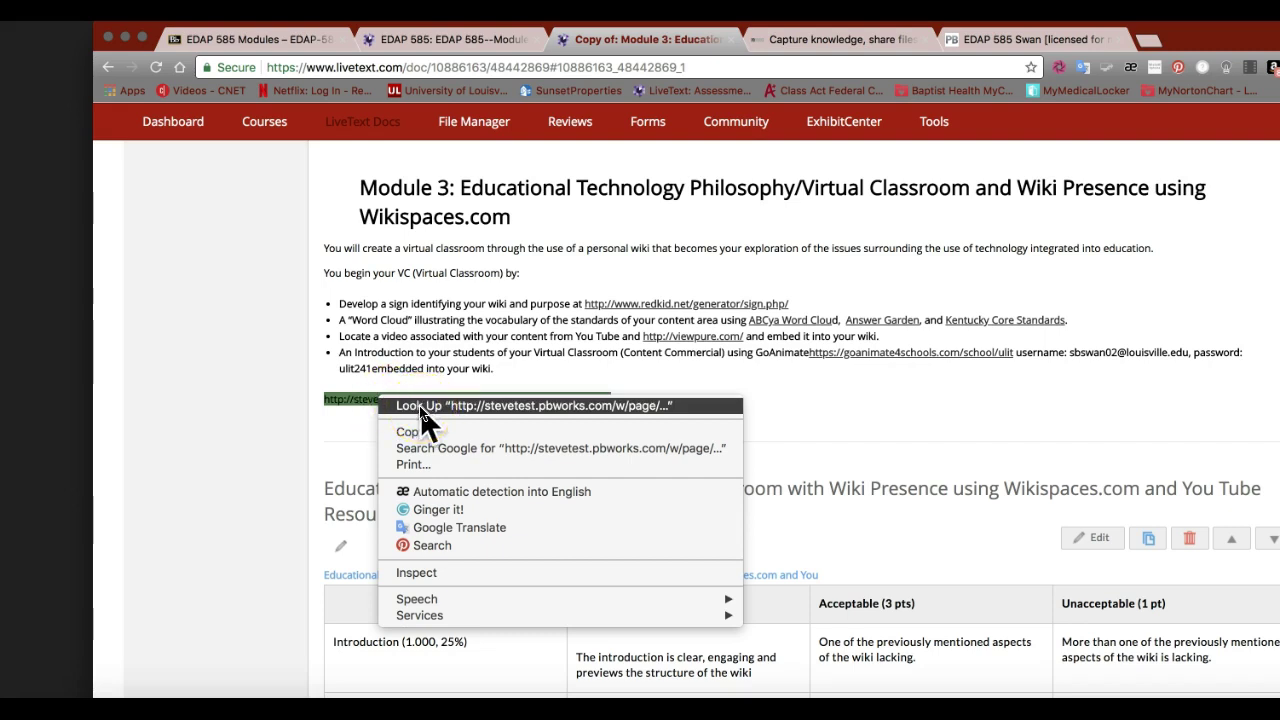
pyautogui.click(420, 406)
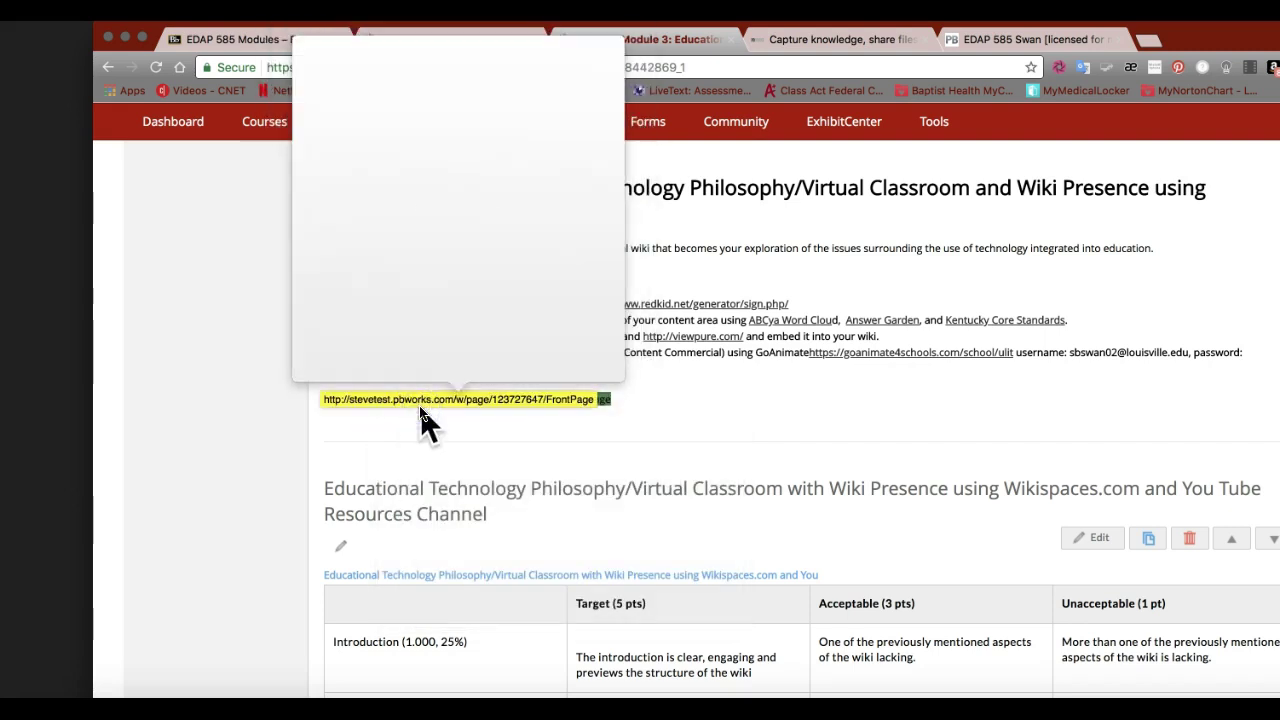
pyautogui.click(559, 74)
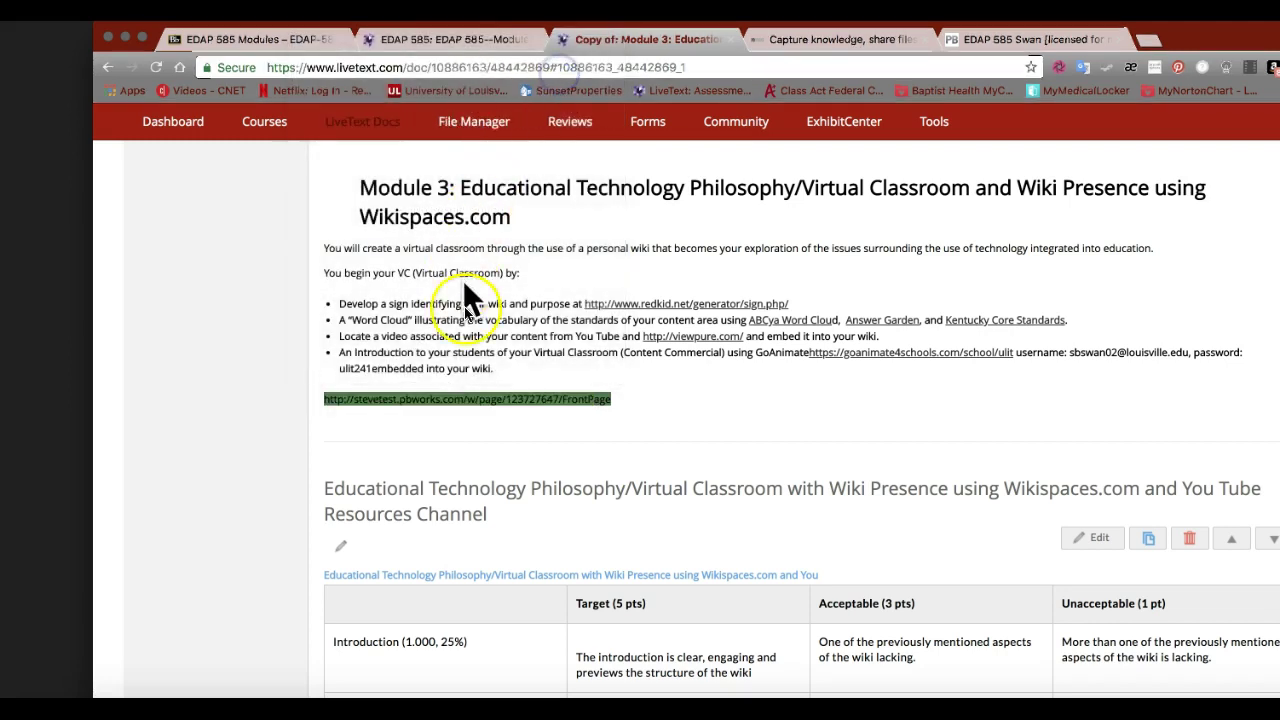
# Copy the selected wiki address, try to load it in a new browser tab, and close that tab.
pyautogui.rightClick(557, 392)
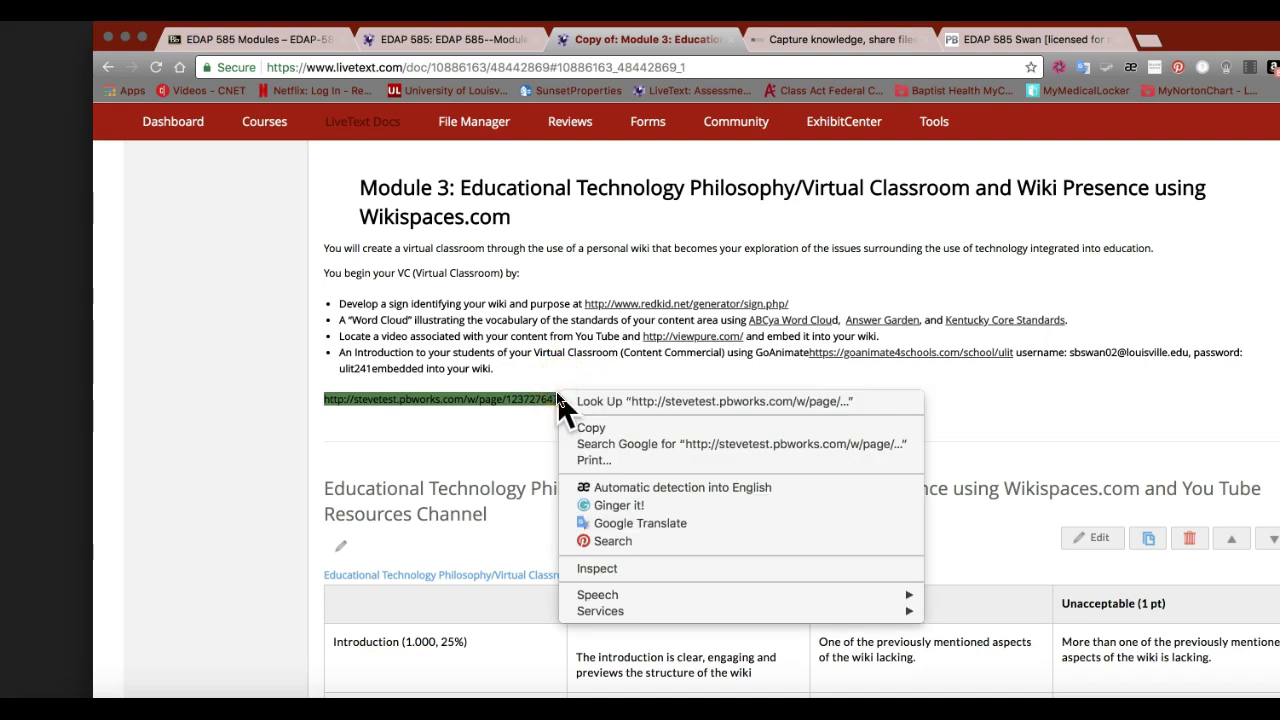
pyautogui.click(464, 420)
pyautogui.rightClick(461, 396)
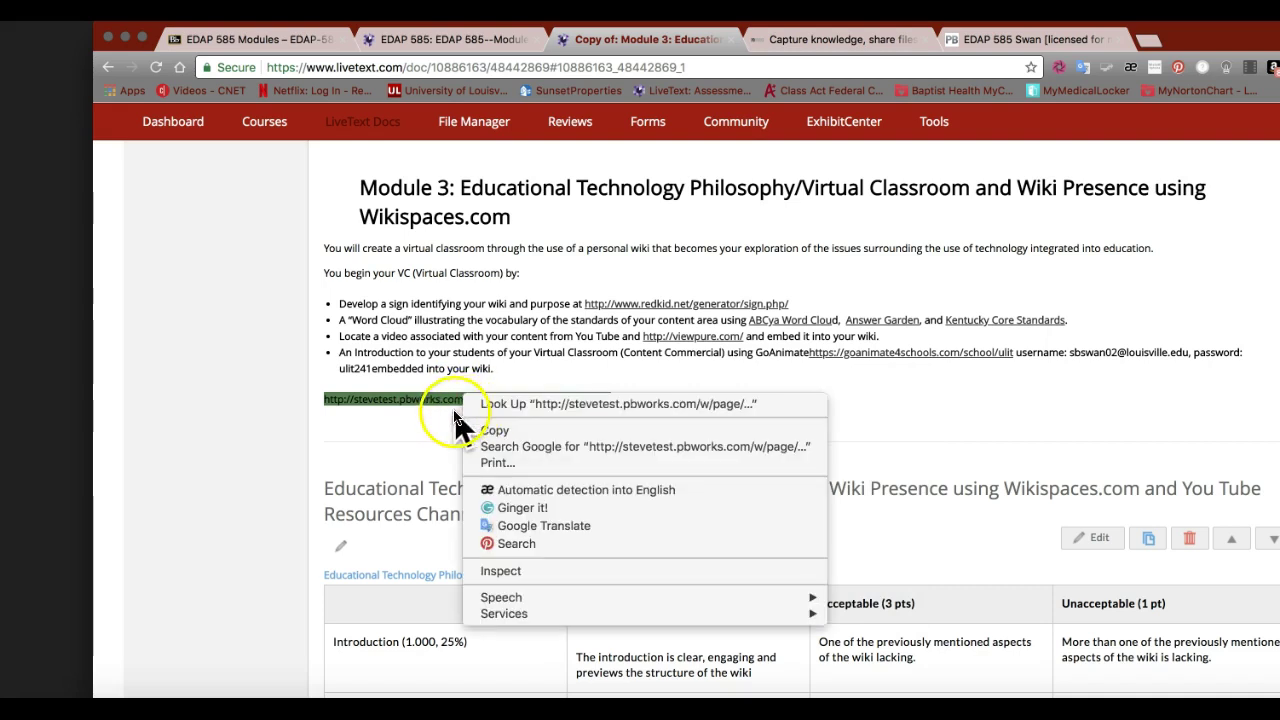
pyautogui.click(489, 426)
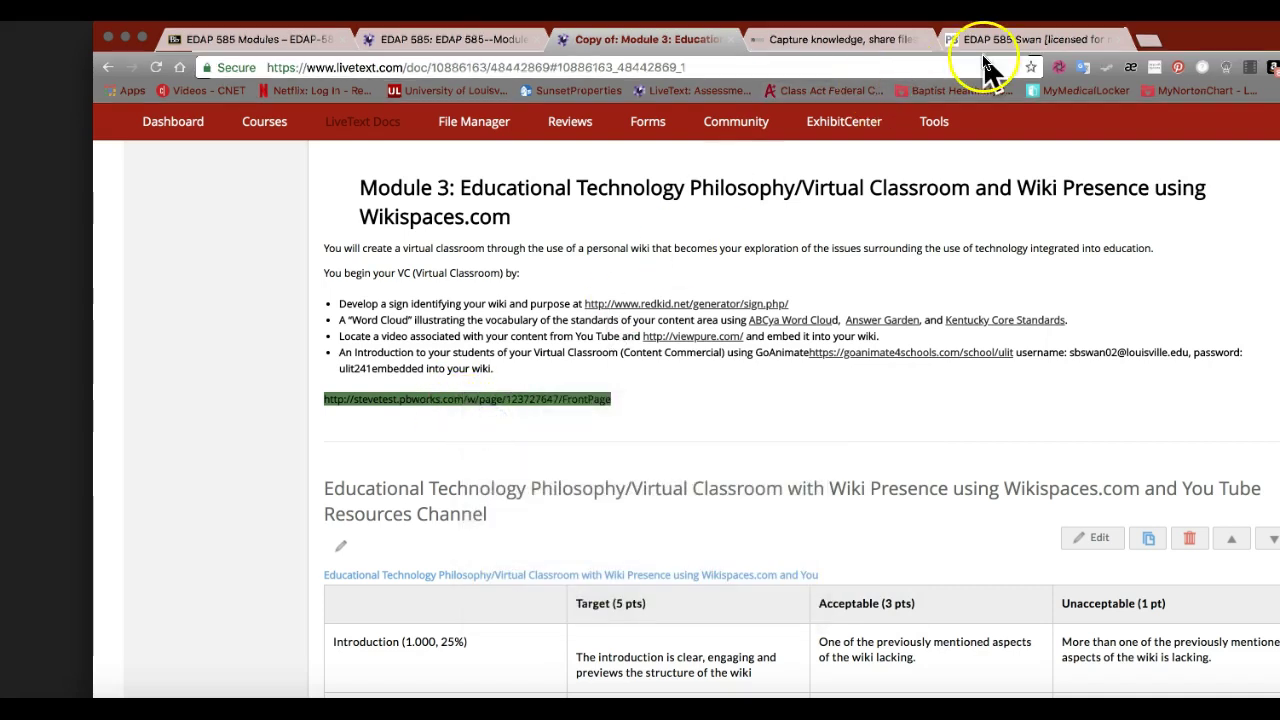
pyautogui.click(1148, 39)
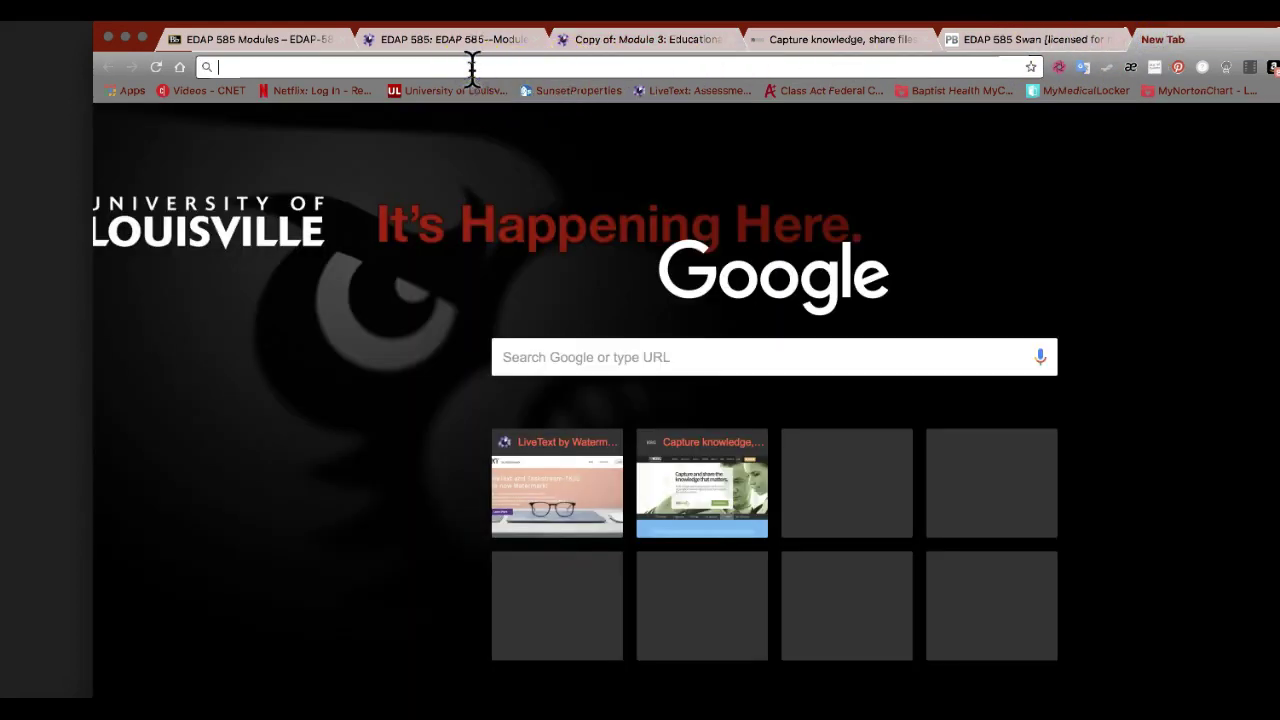
pyautogui.press('super+v')
pyautogui.press('Return')
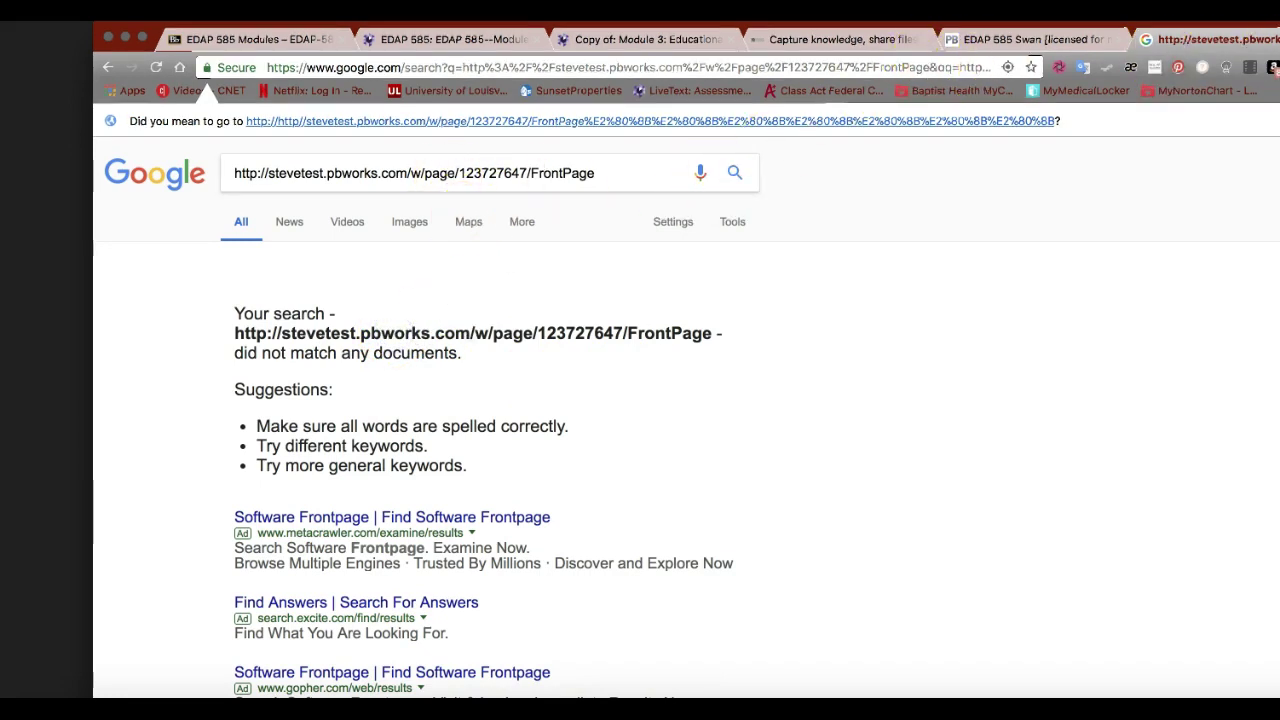
pyautogui.press('super+w')
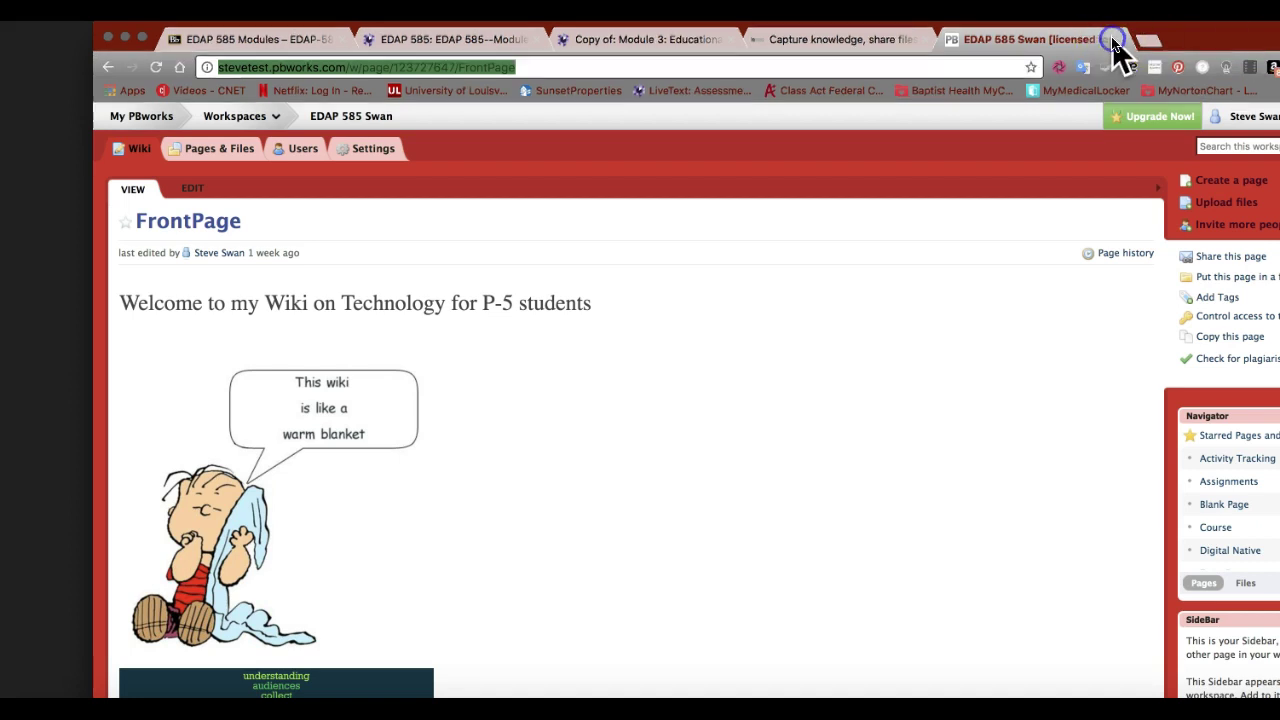
# Return to the Module 3 document in LiveText and clear the selection of the wiki address.
pyautogui.click(846, 40)
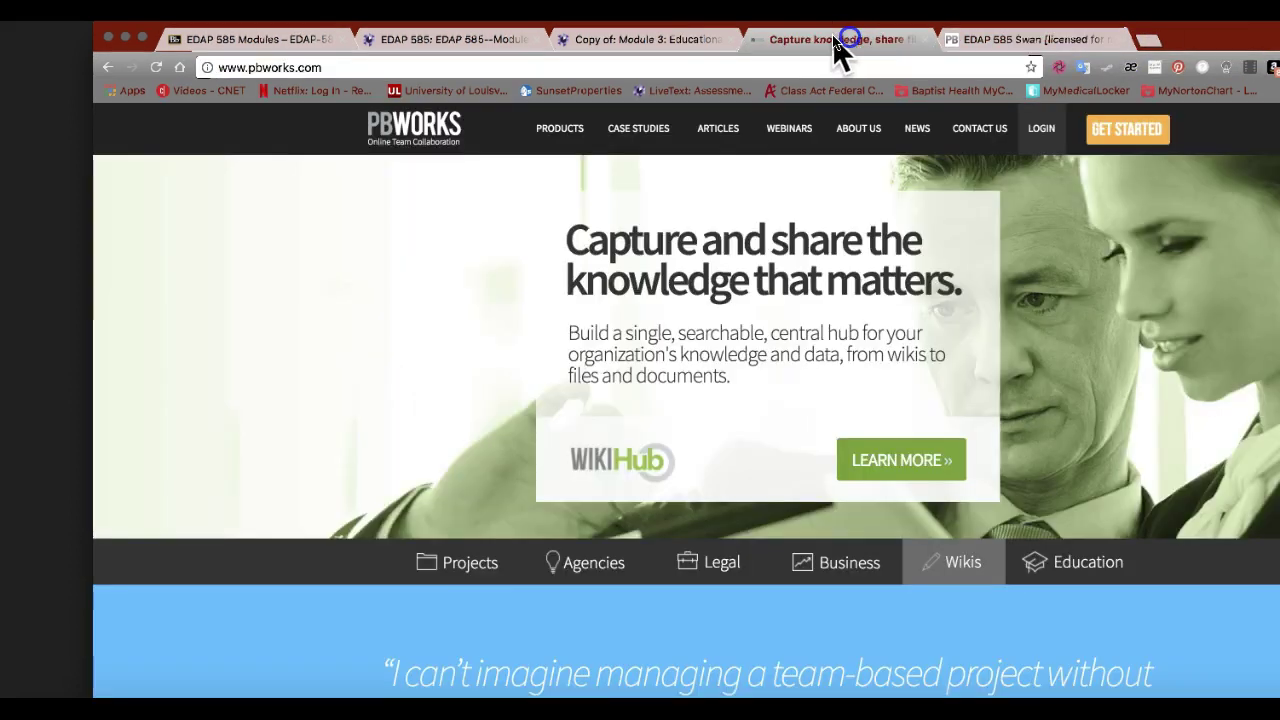
pyautogui.click(685, 42)
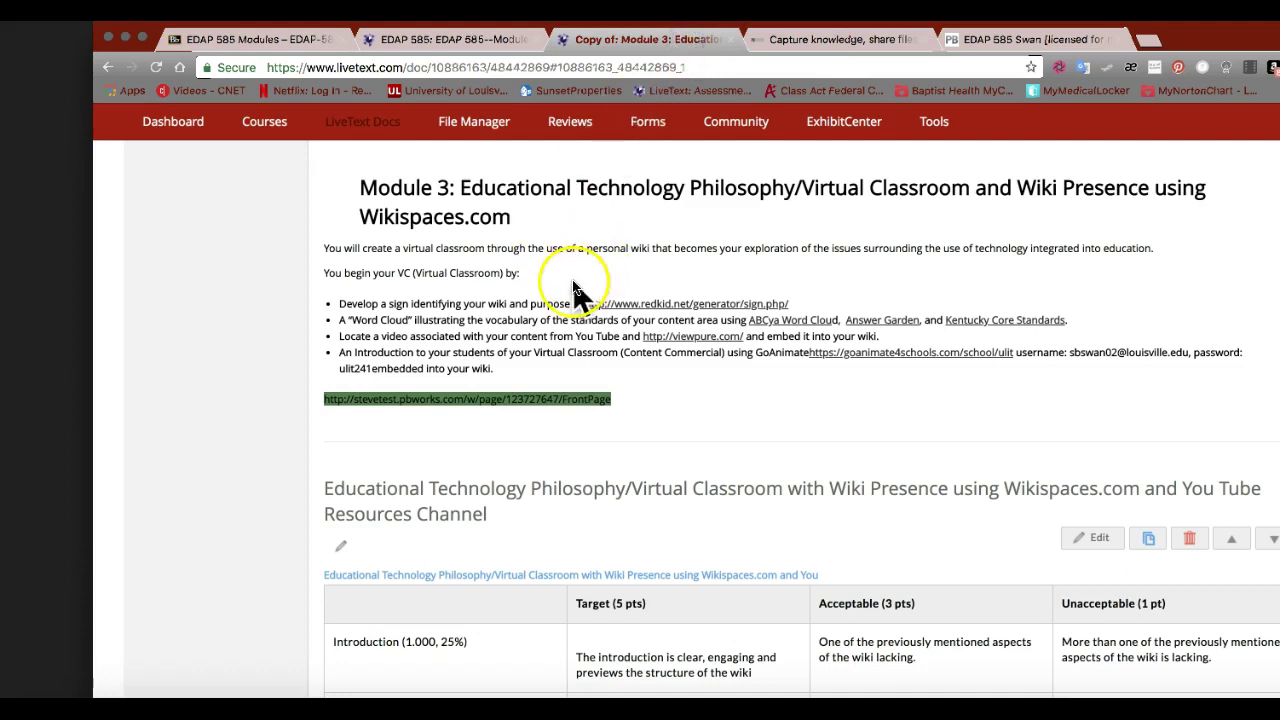
pyautogui.click(712, 390)
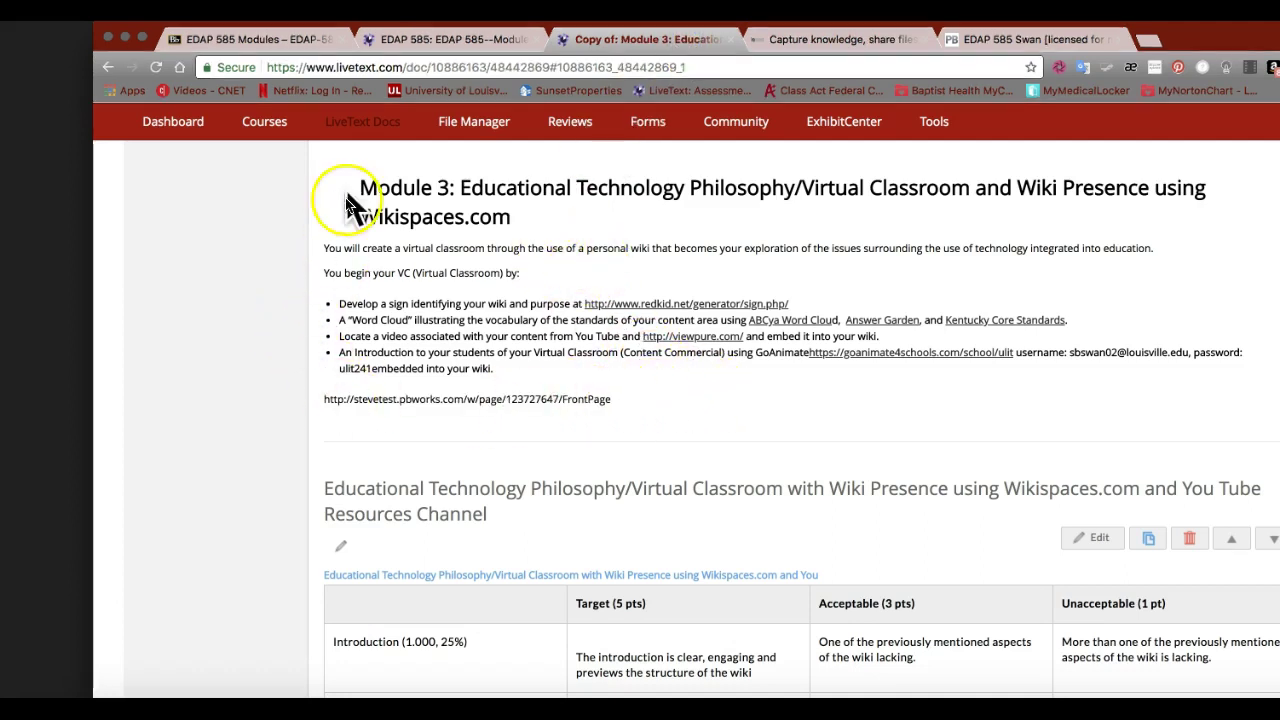
# Switch to the EDAP 585 Swan wiki and copy the web address of its FrontPage again.
pyautogui.click(777, 48)
pyautogui.click(972, 48)
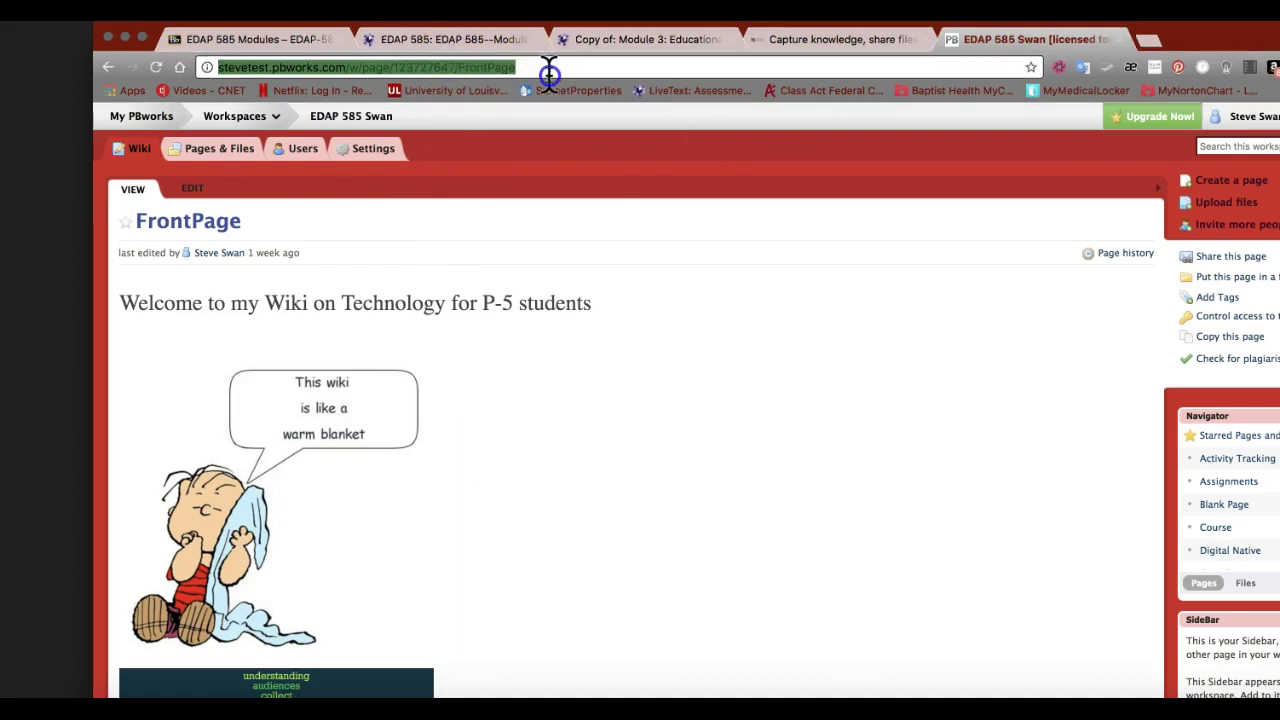
pyautogui.rightClick(455, 72)
pyautogui.click(468, 95)
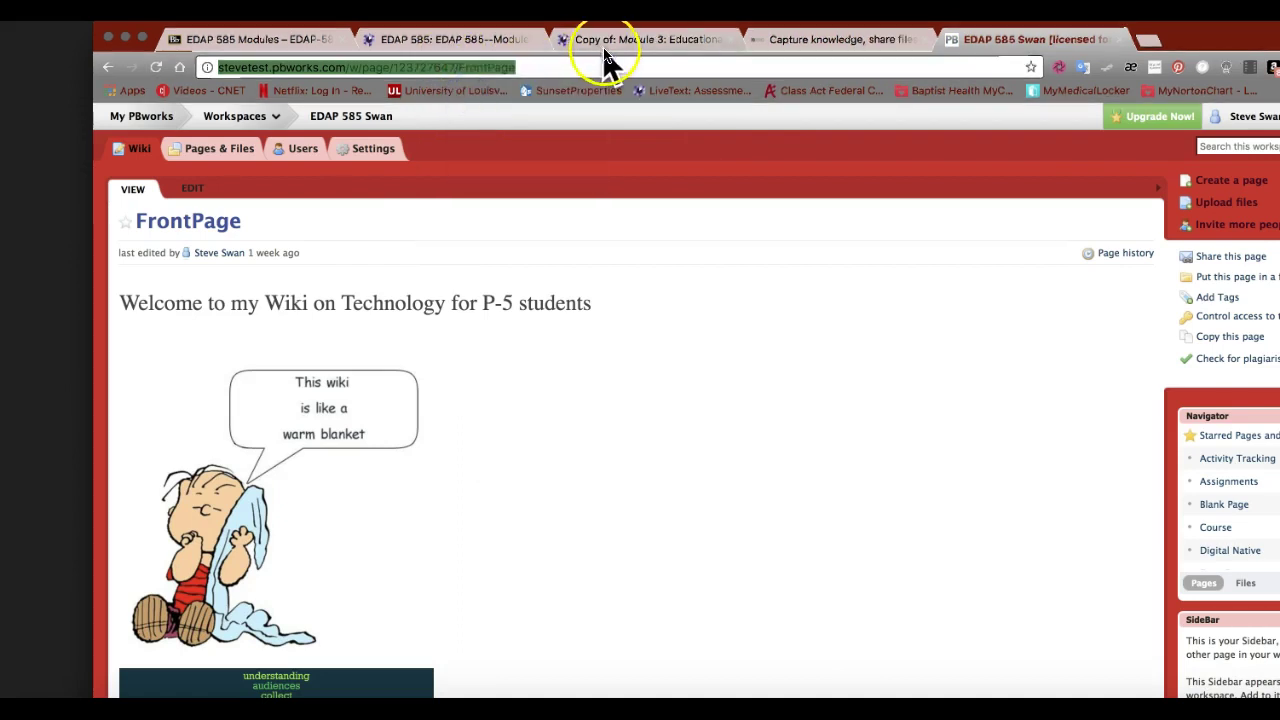
# Switch back to the Module 3 document in LiveText and open its first section for editing.
pyautogui.click(653, 39)
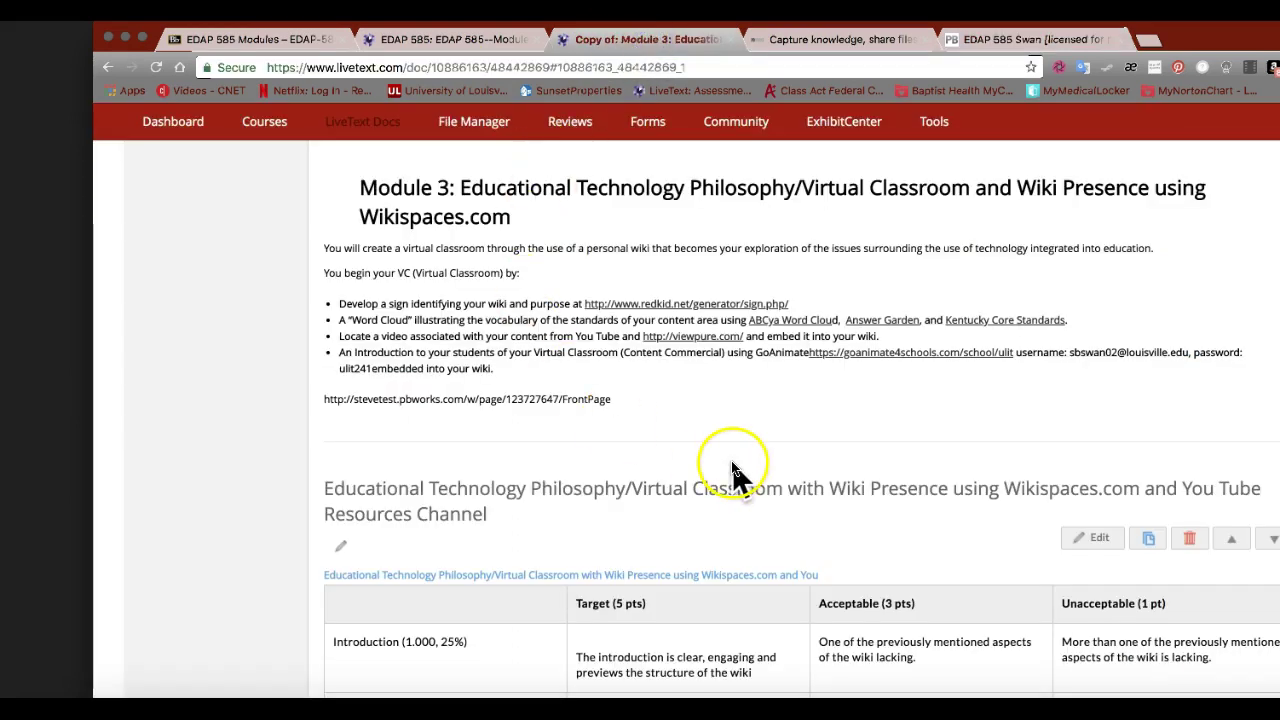
pyautogui.scroll(5, 878, 350)
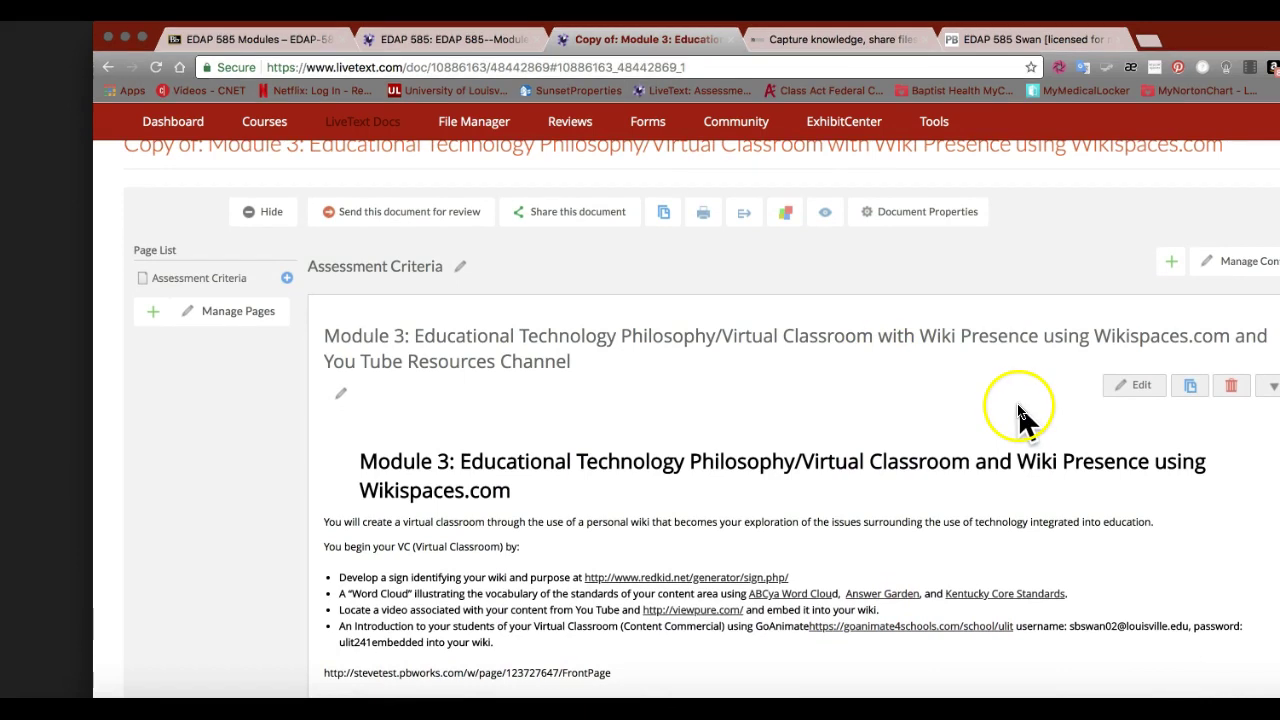
pyautogui.scroll(1, 1106, 389)
pyautogui.scroll(2, 1108, 395)
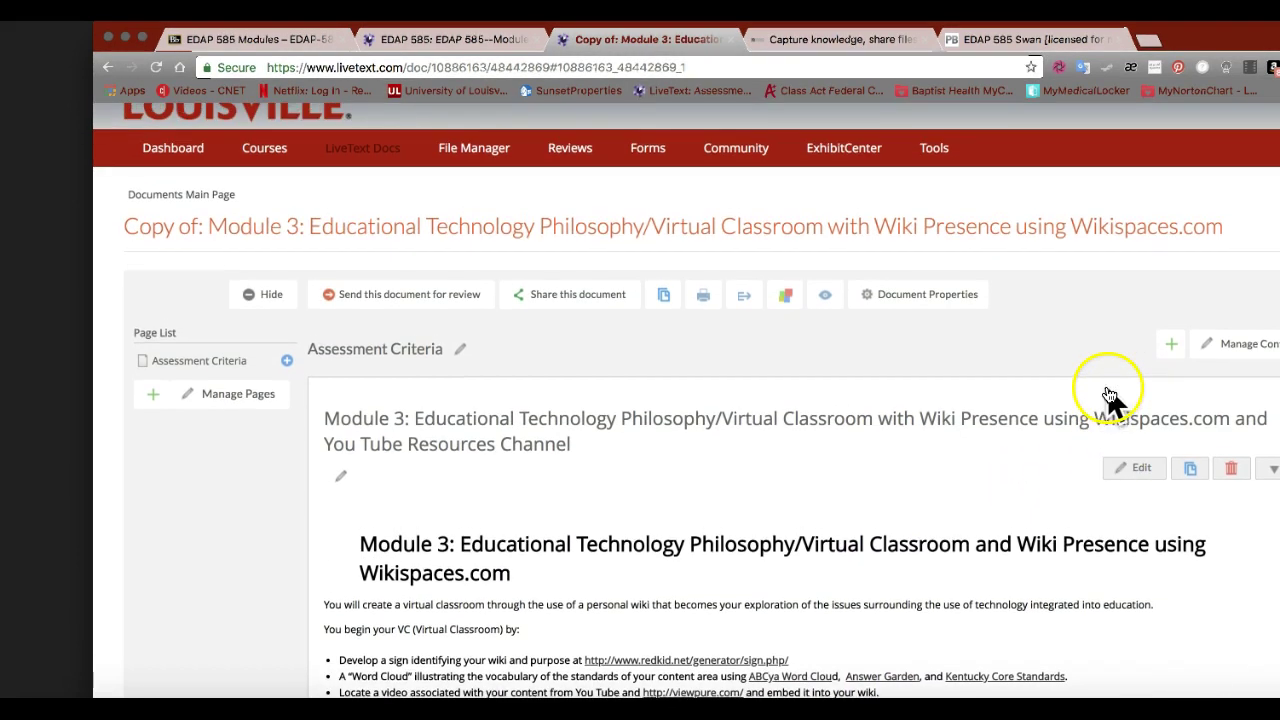
pyautogui.click(1137, 468)
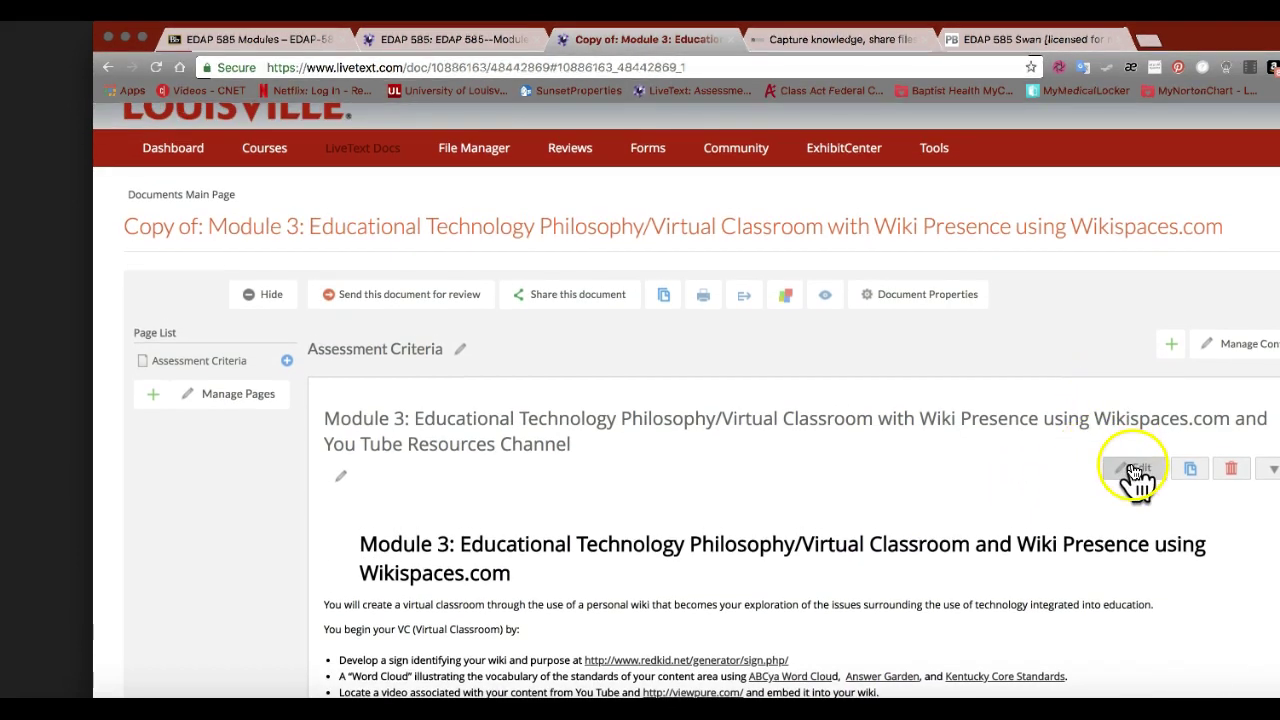
# Paste the copied wiki address into the section text below the existing wiki address.
pyautogui.scroll(-5, 982, 478)
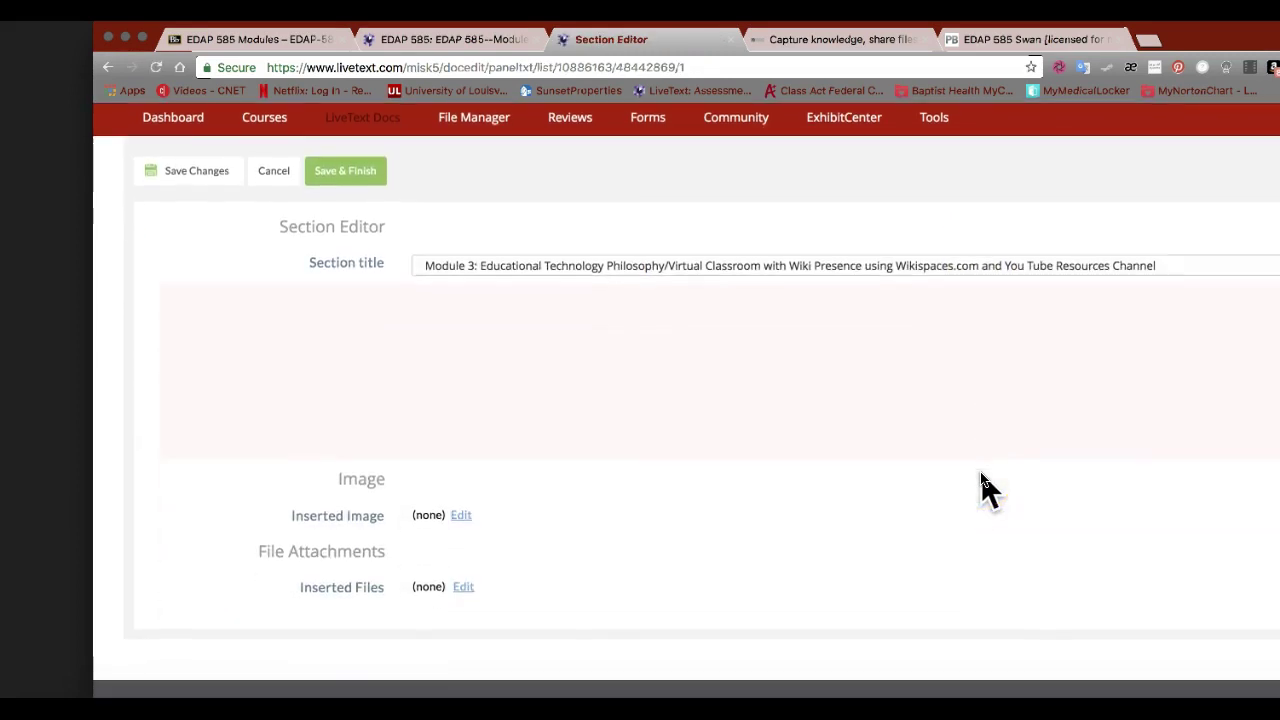
pyautogui.scroll(-1, 982, 470)
pyautogui.click(775, 521)
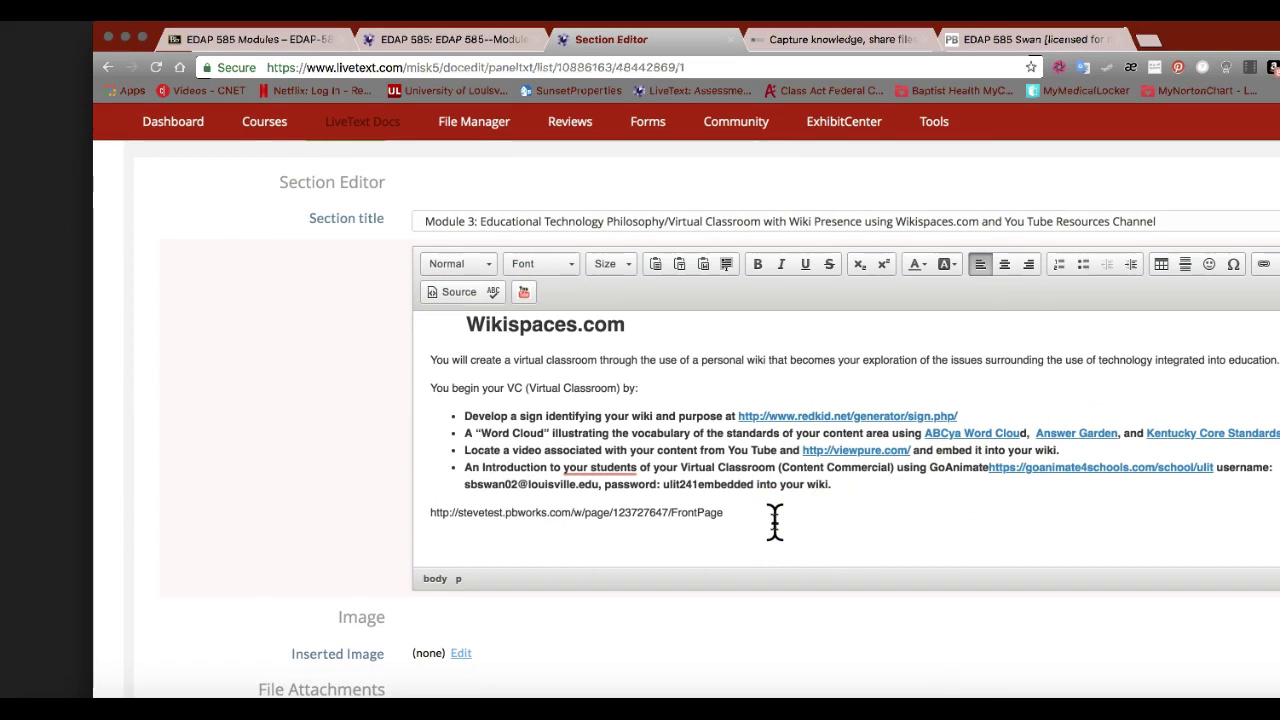
pyautogui.press('super+v')
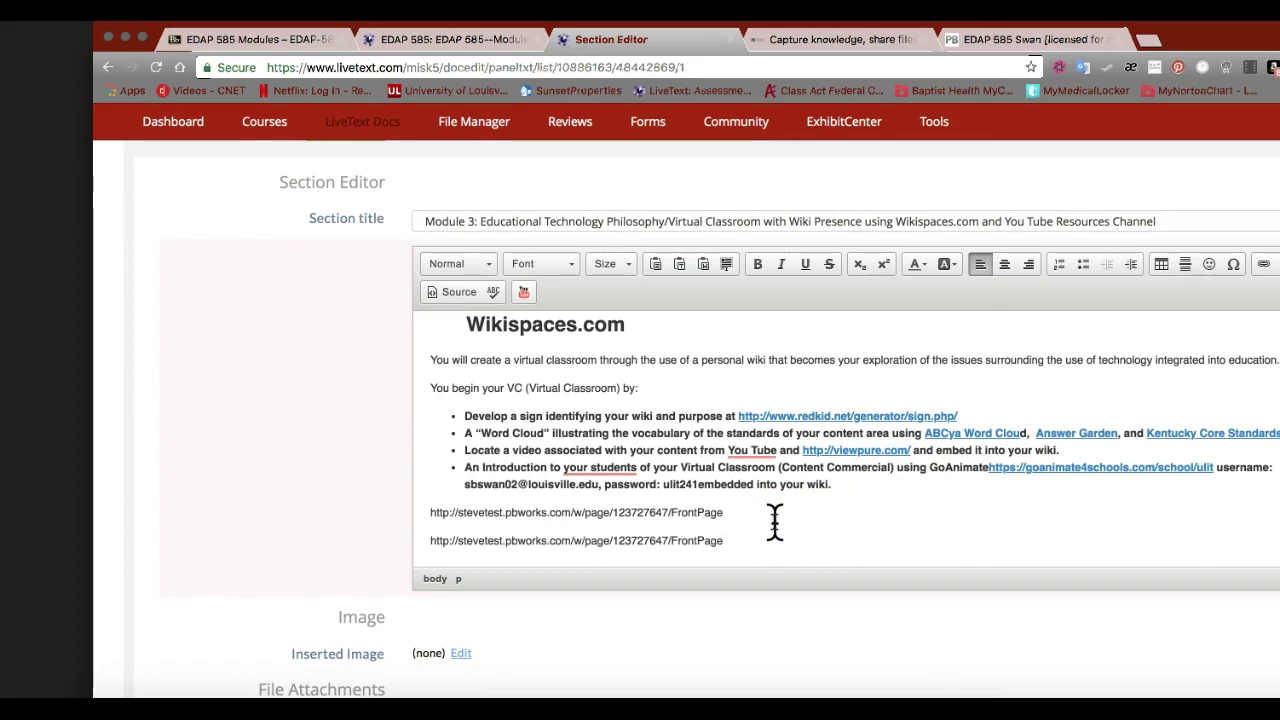
# Delete both wiki address lines from the end of the section text, and save and finish the section.
pyautogui.scroll(-1, 586, 470)
pyautogui.scroll(1, 471, 386)
pyautogui.scroll(-1, 469, 386)
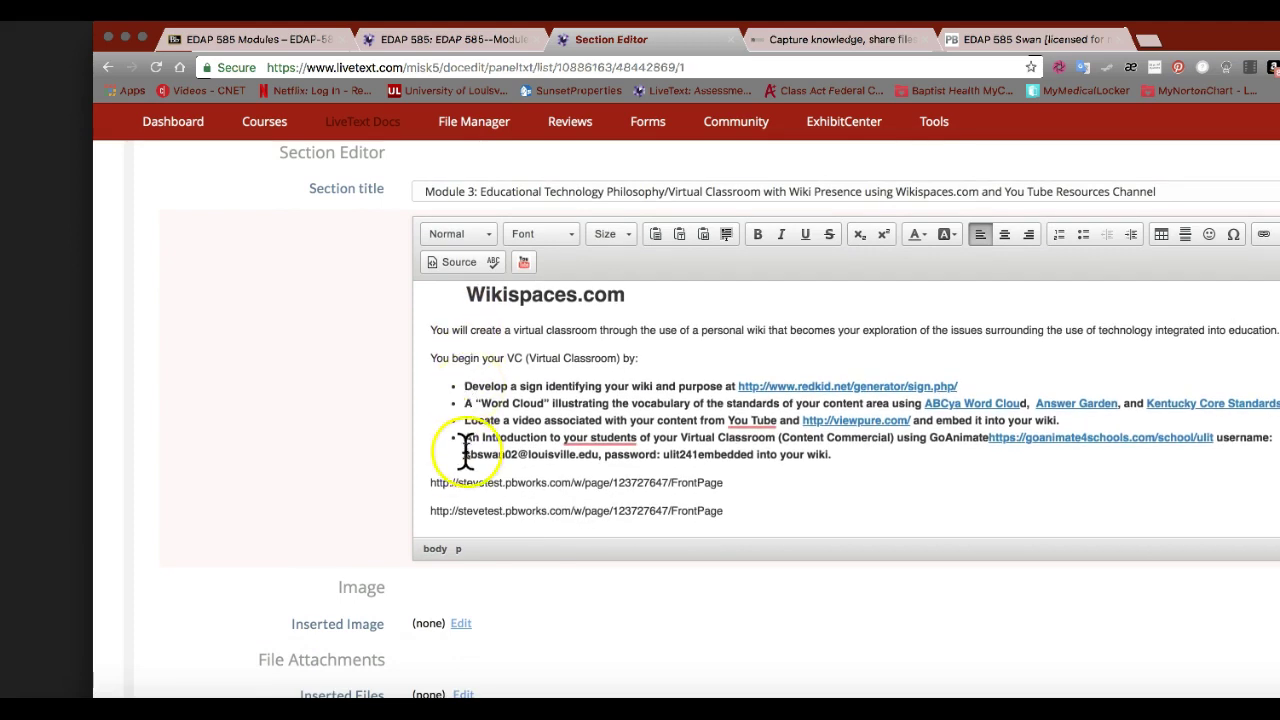
pyautogui.moveTo(428, 482); pyautogui.dragTo(783, 509)
pyautogui.press('BackSpace')
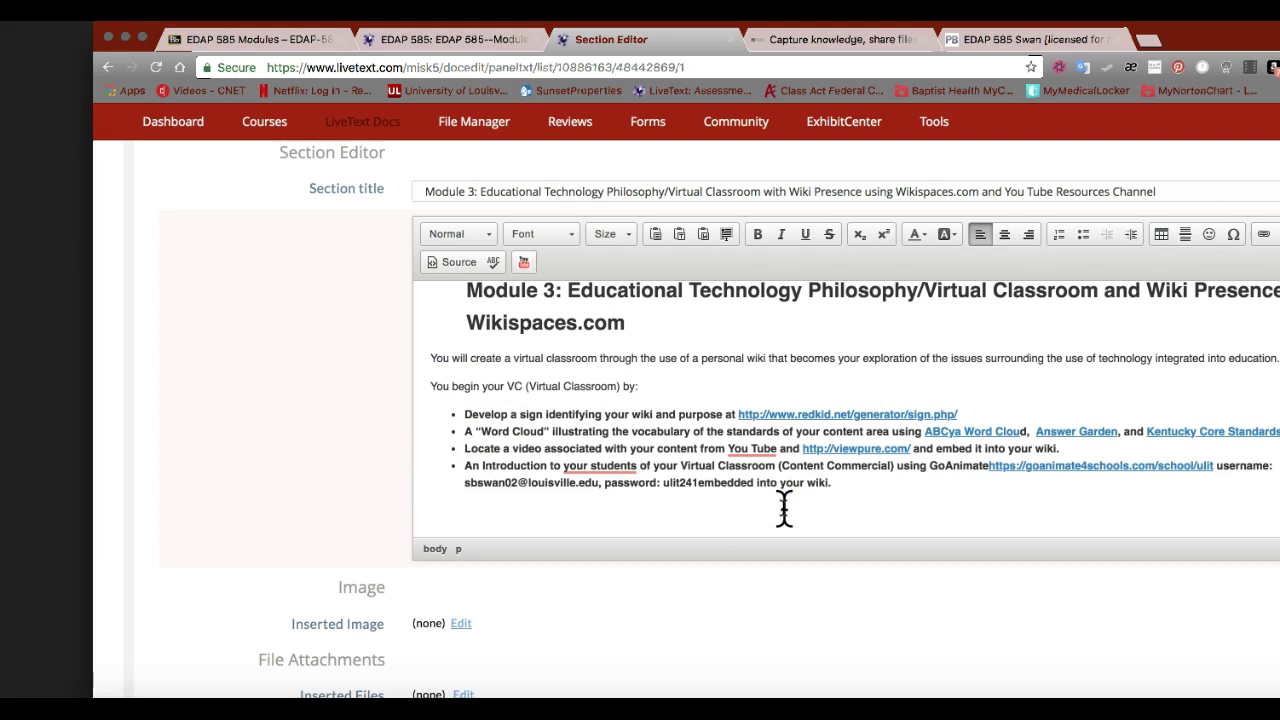
pyautogui.scroll(-3, 643, 470)
pyautogui.scroll(2, 635, 420)
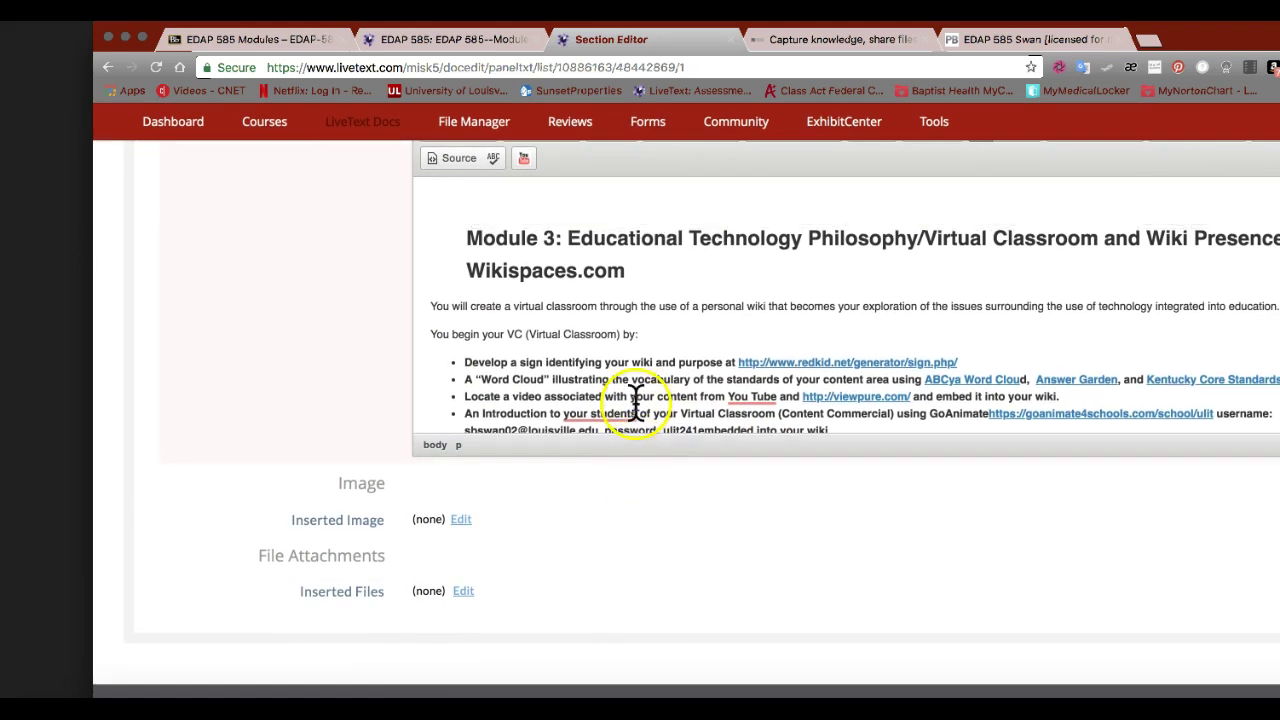
pyautogui.scroll(8, 727, 334)
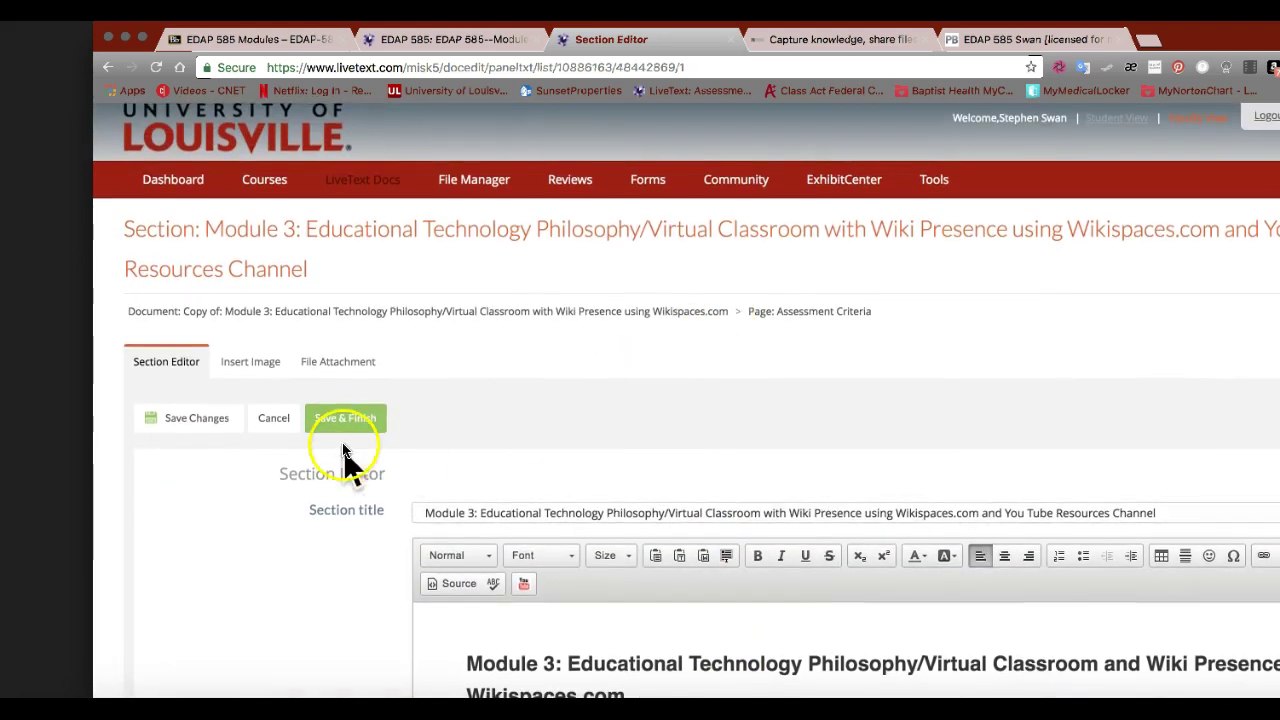
pyautogui.click(342, 418)
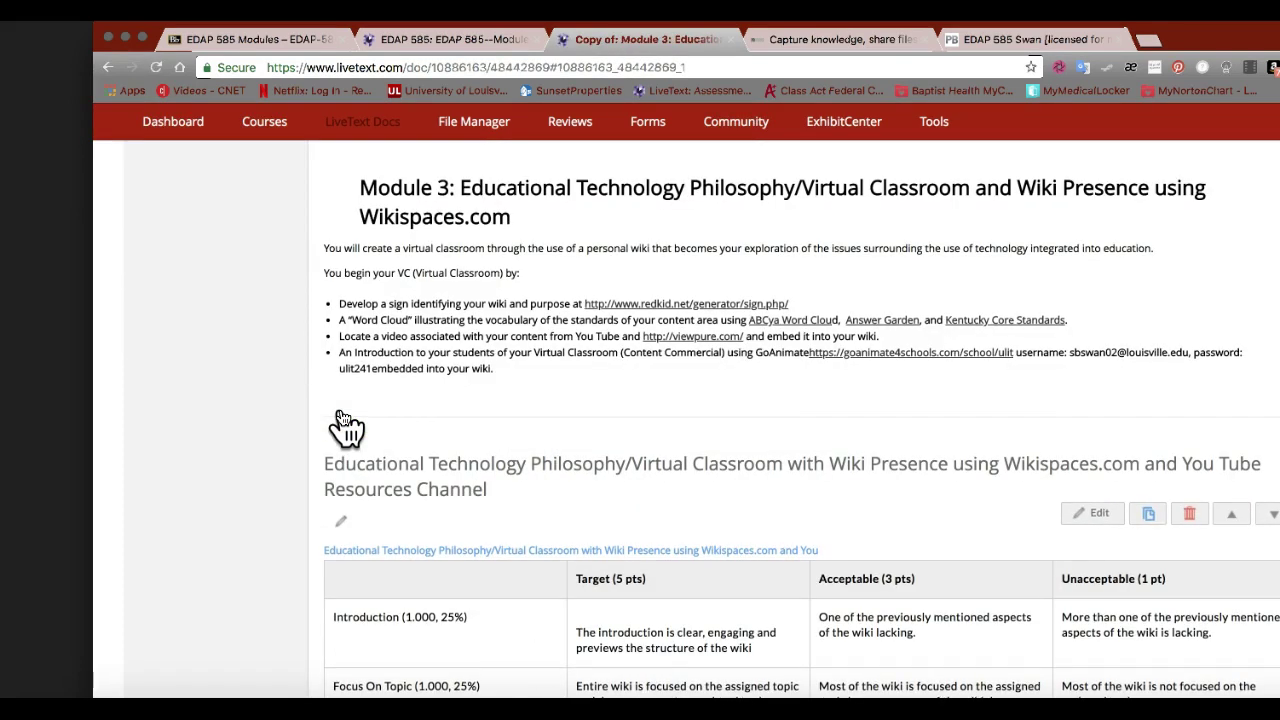
# Open the Spring 2018 course EDAP 585 - 660975 from the LiveText course list and show its assignments.
pyautogui.scroll(5, 343, 405)
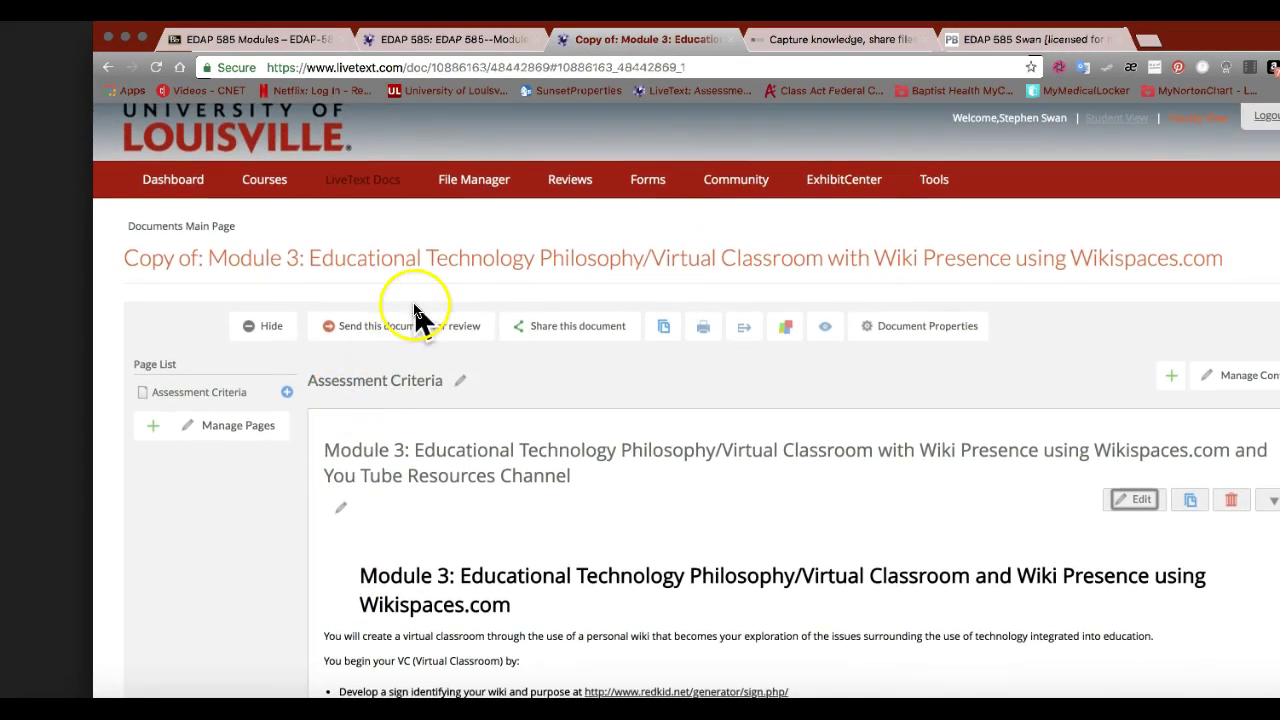
pyautogui.click(256, 189)
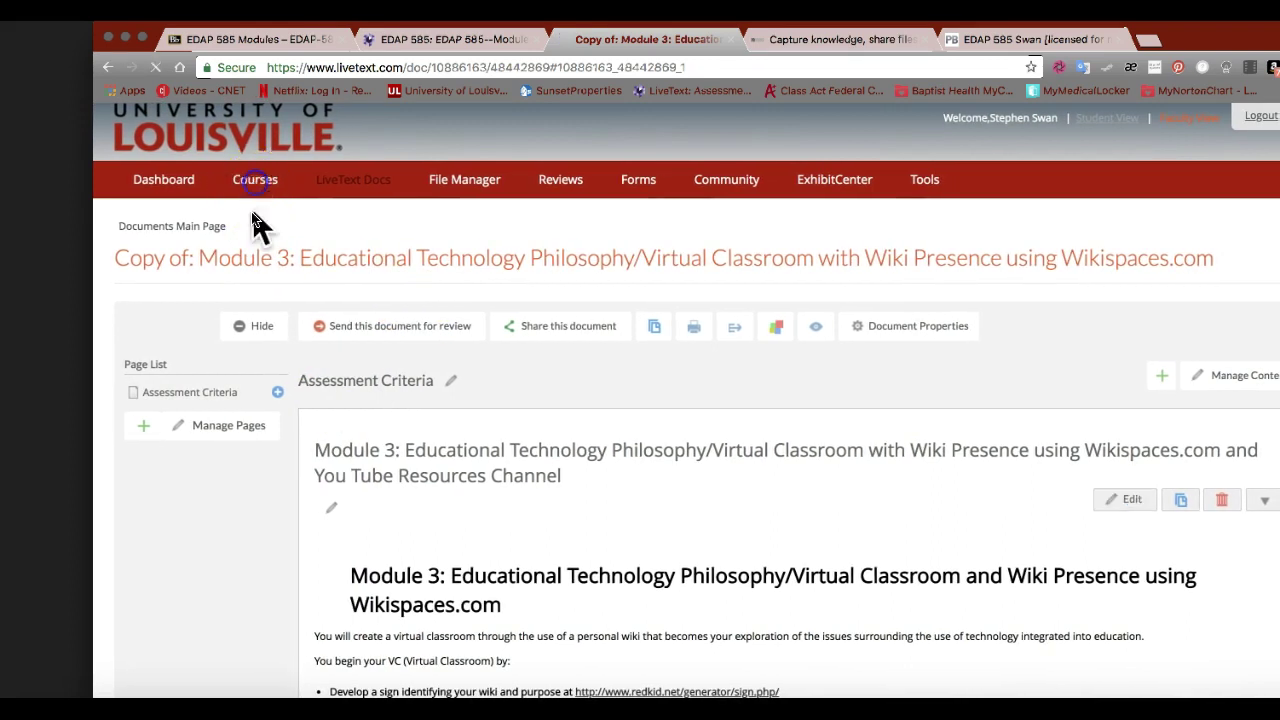
pyautogui.scroll(-10, 251, 392)
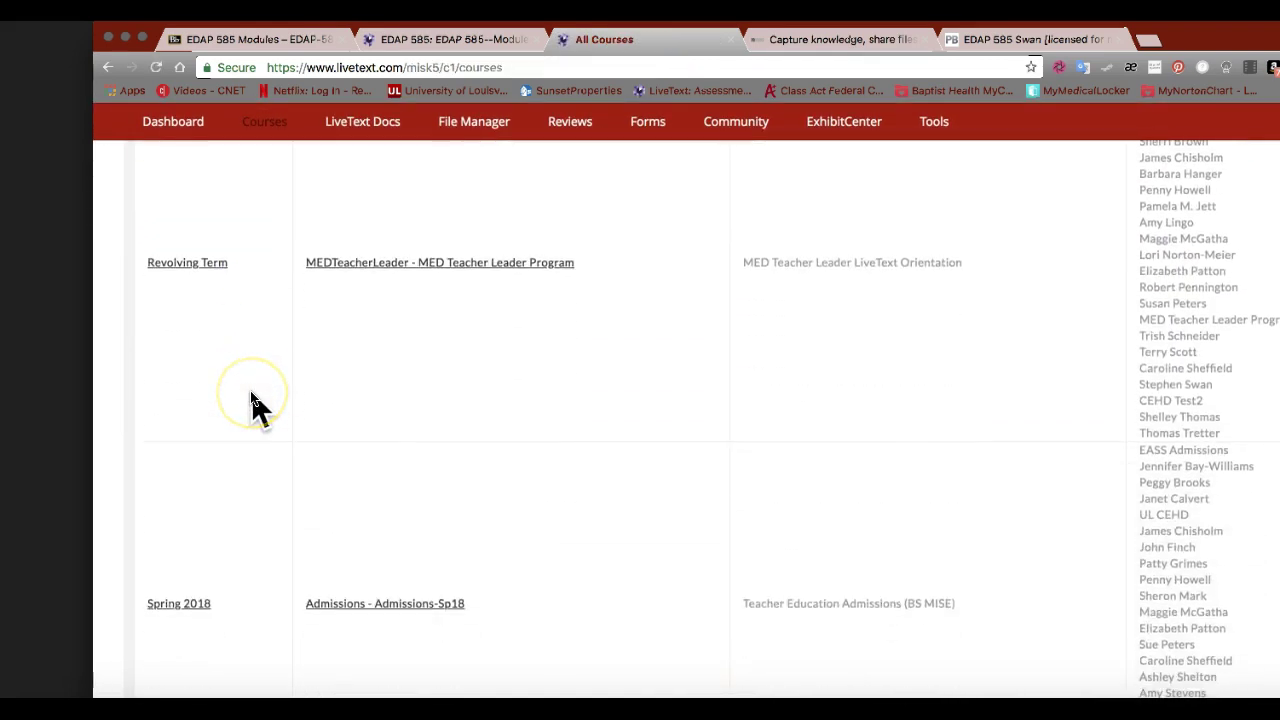
pyautogui.scroll(-10, 251, 392)
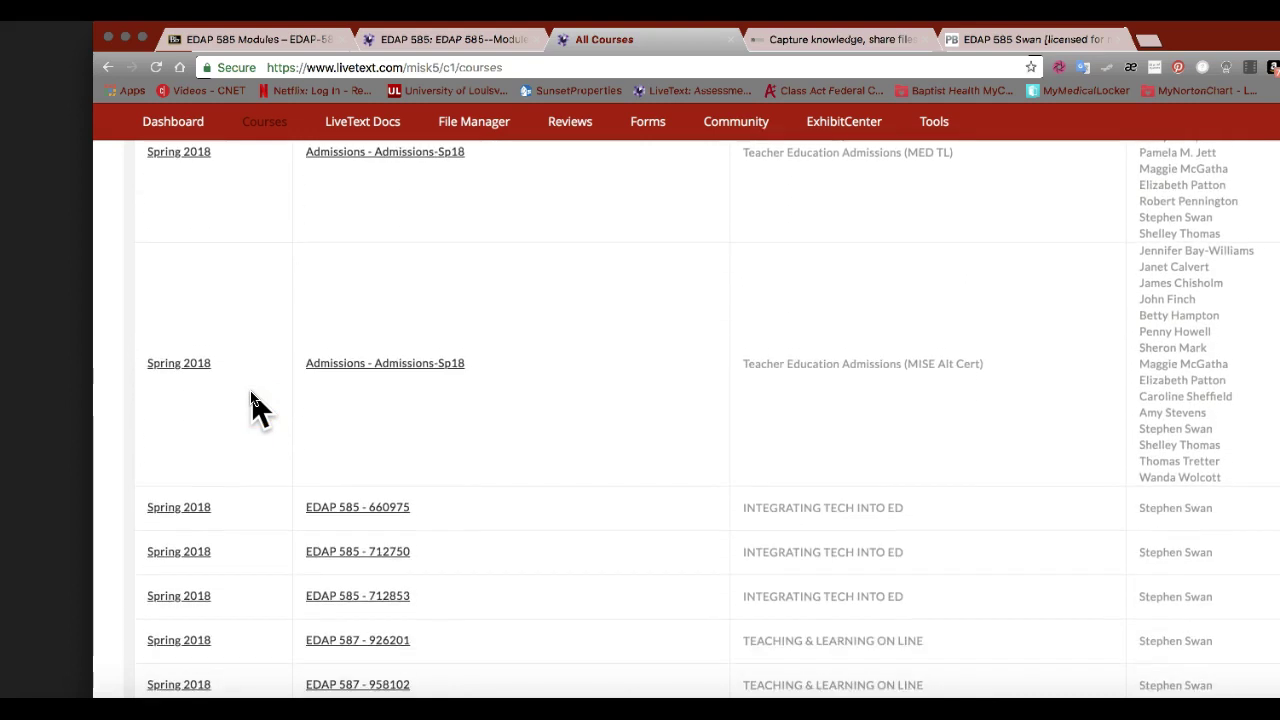
pyautogui.scroll(-2, 251, 392)
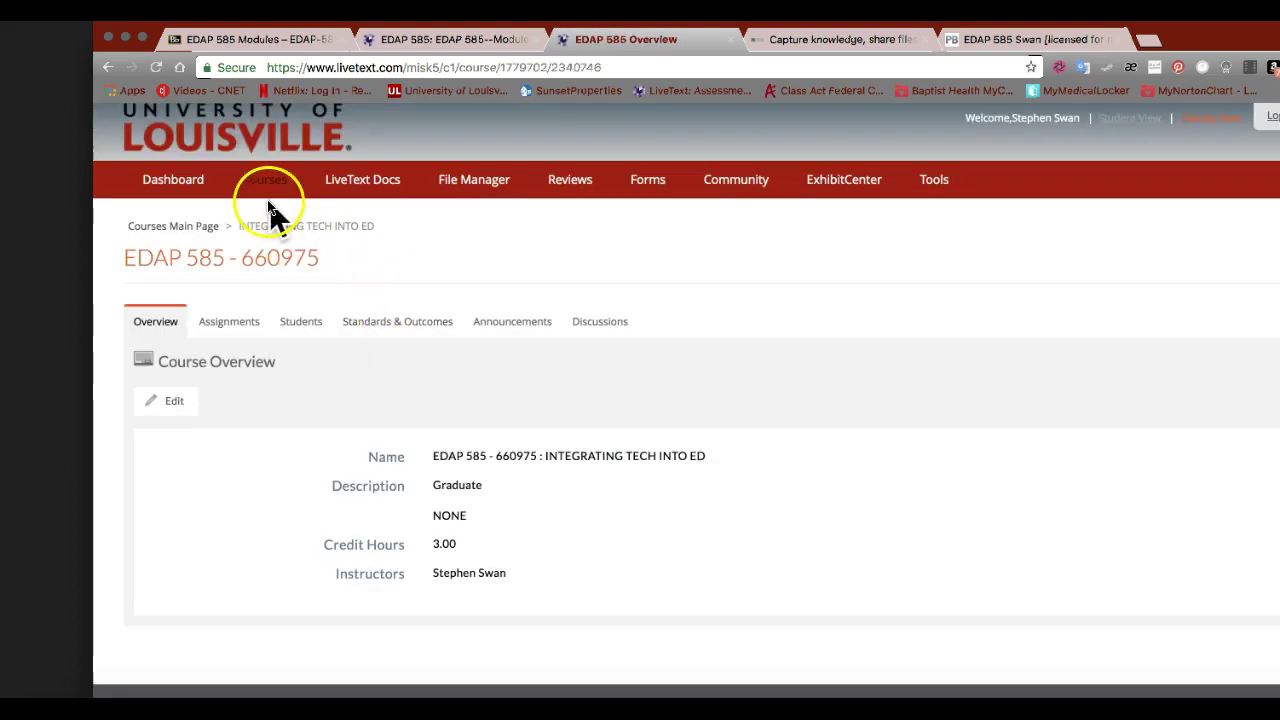
pyautogui.click(238, 324)
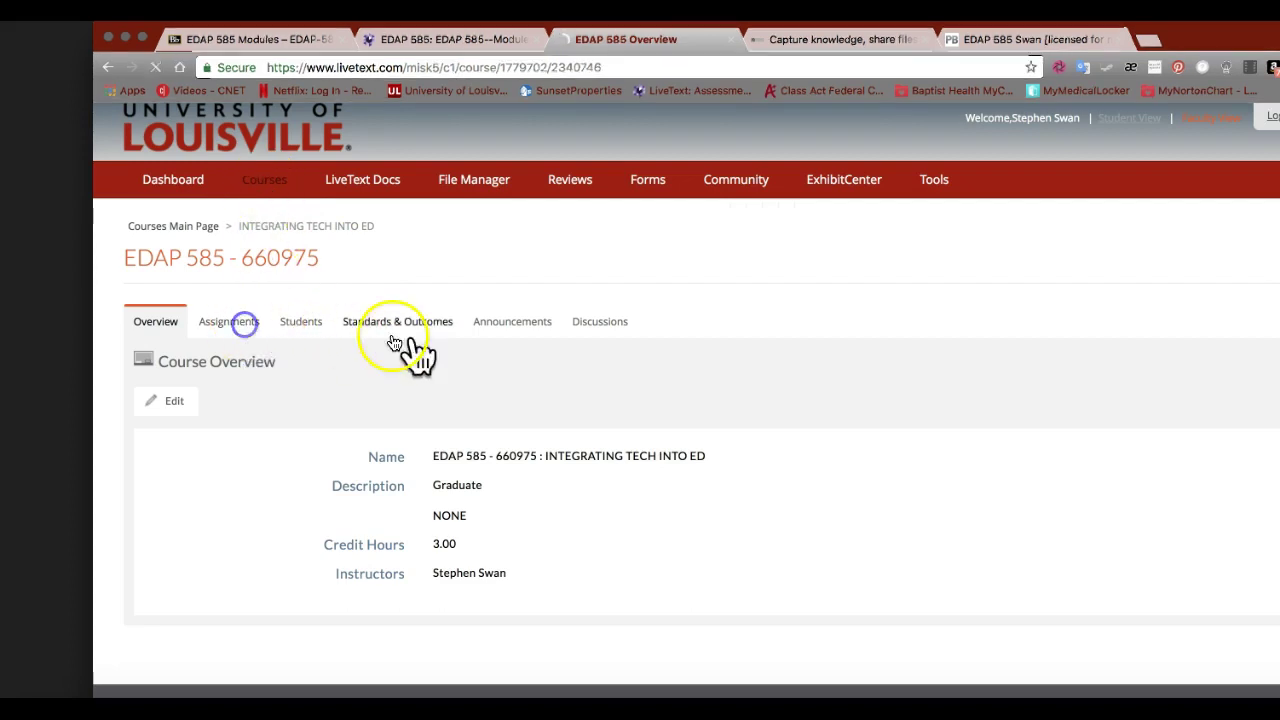
pyautogui.scroll(-2, 694, 418)
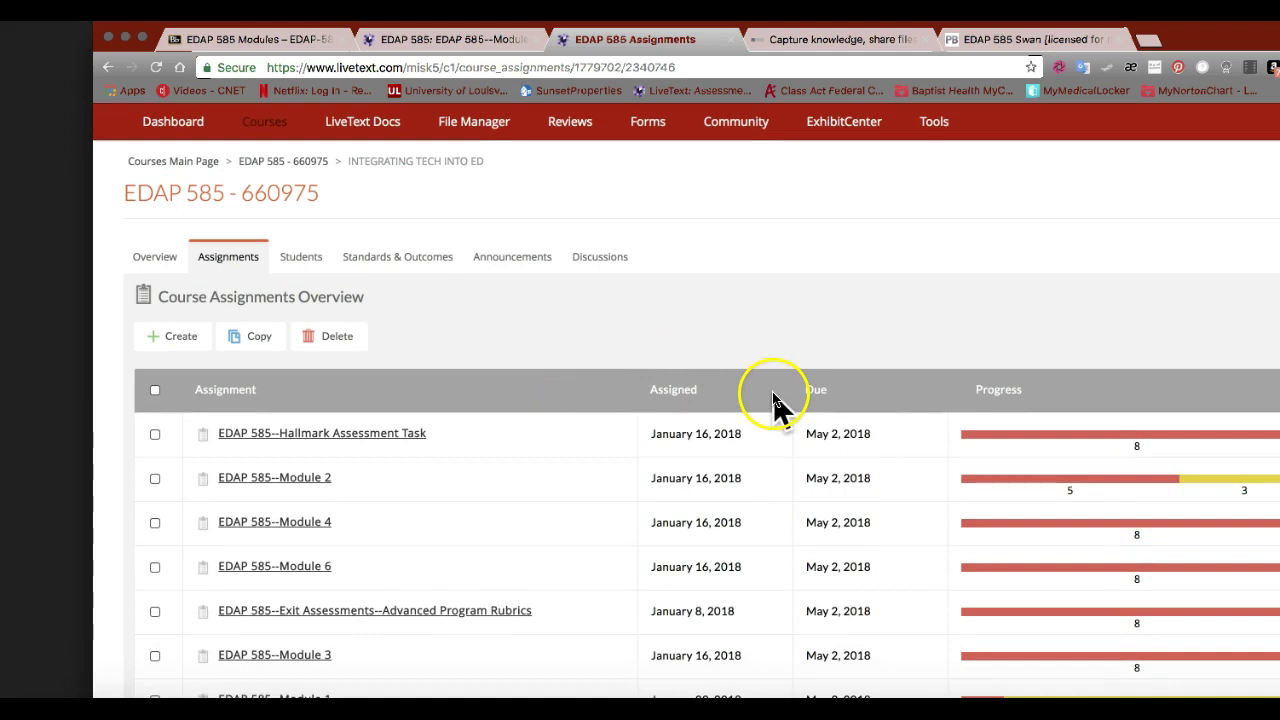
pyautogui.scroll(-1, 1005, 465)
pyautogui.scroll(-3, 1005, 468)
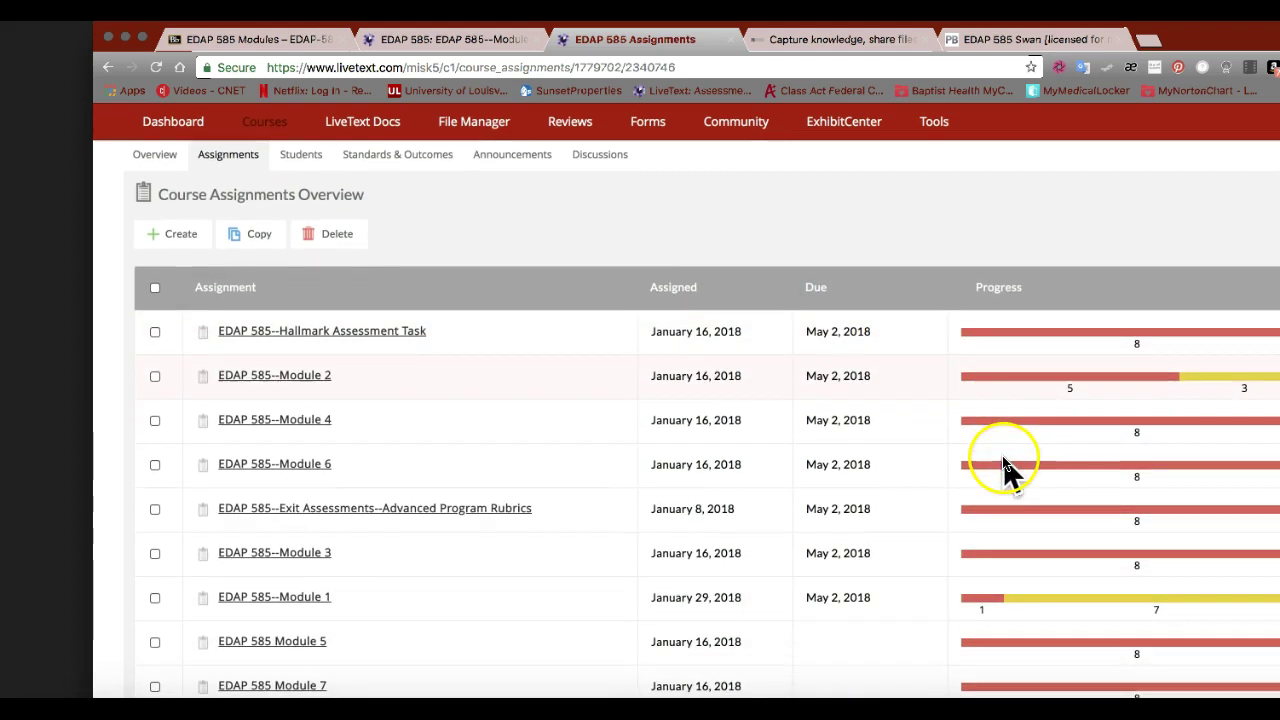
# Examine the submission status of the students for EDAP 585--Module 3, and return to the course's assignment list.
pyautogui.click(1096, 560)
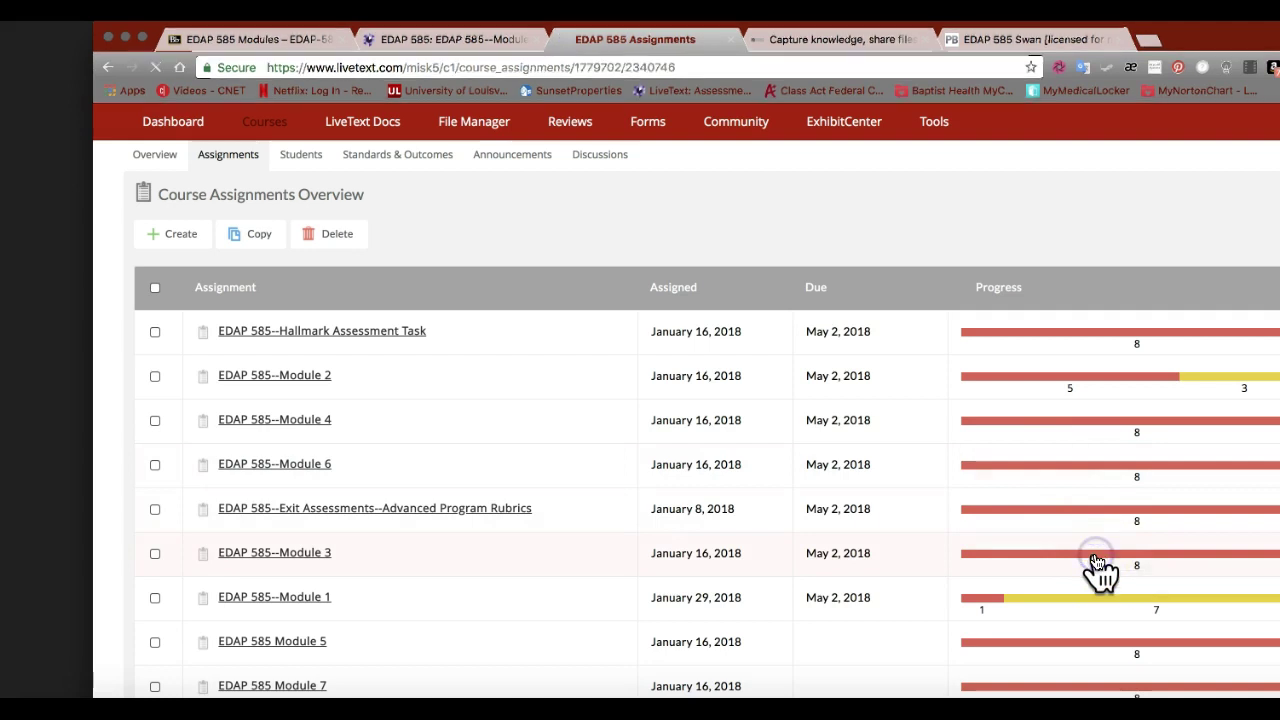
pyautogui.scroll(-5, 729, 516)
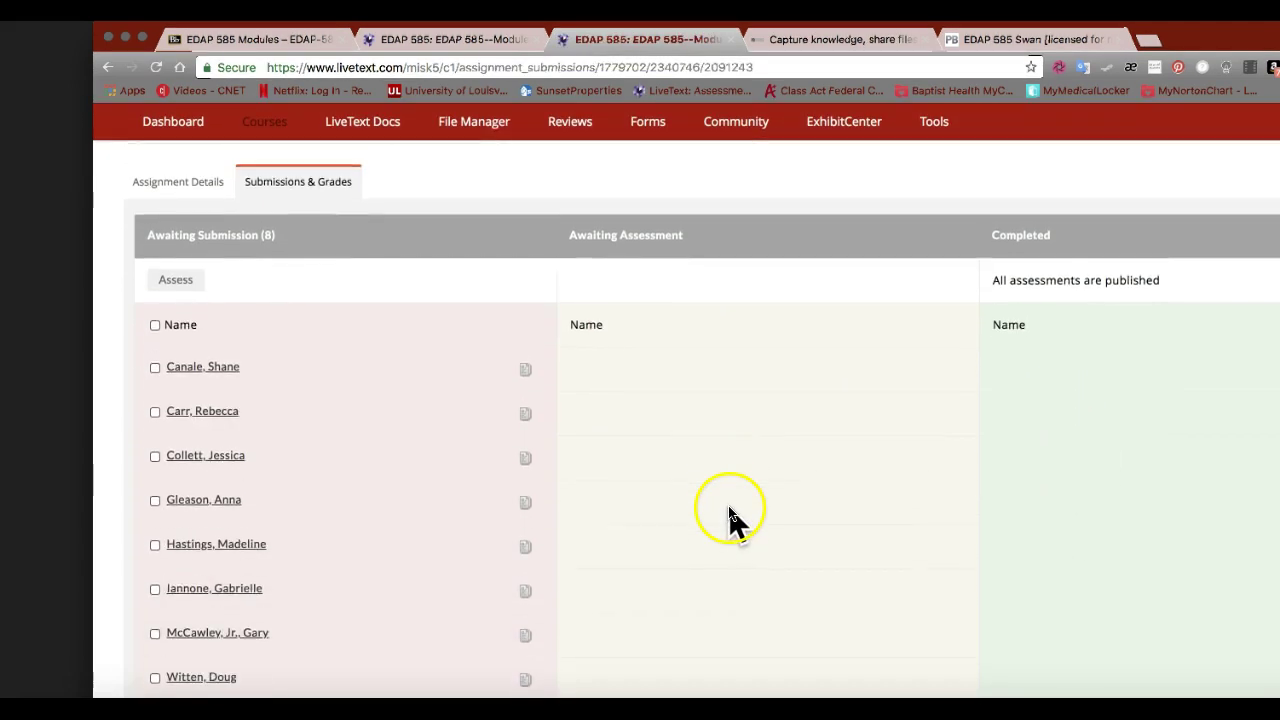
pyautogui.scroll(1, 737, 470)
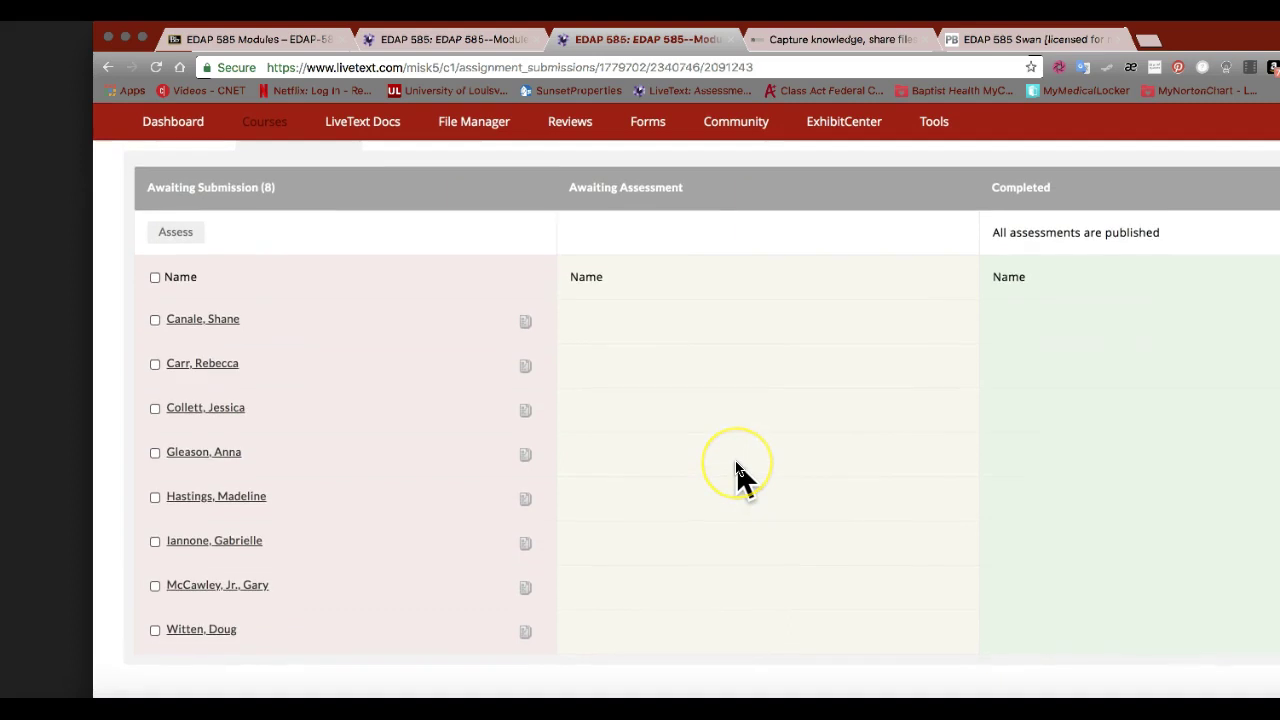
pyautogui.scroll(2, 737, 470)
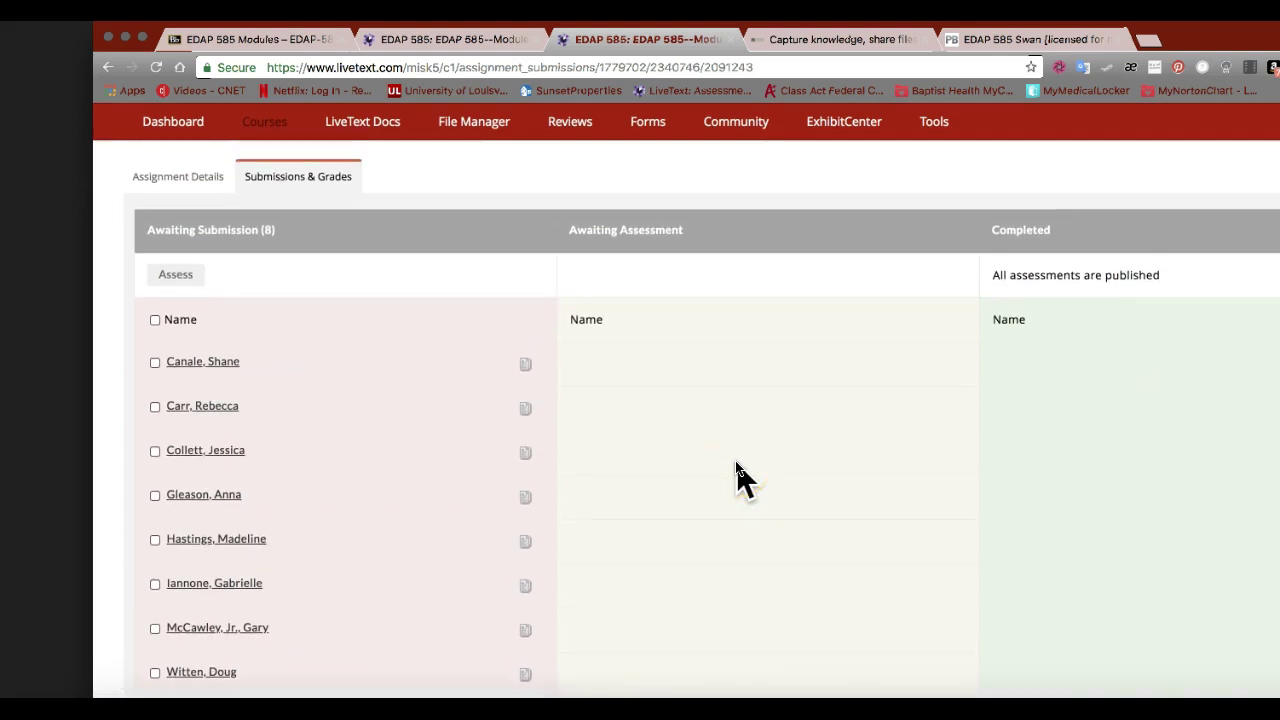
pyautogui.scroll(3, 737, 470)
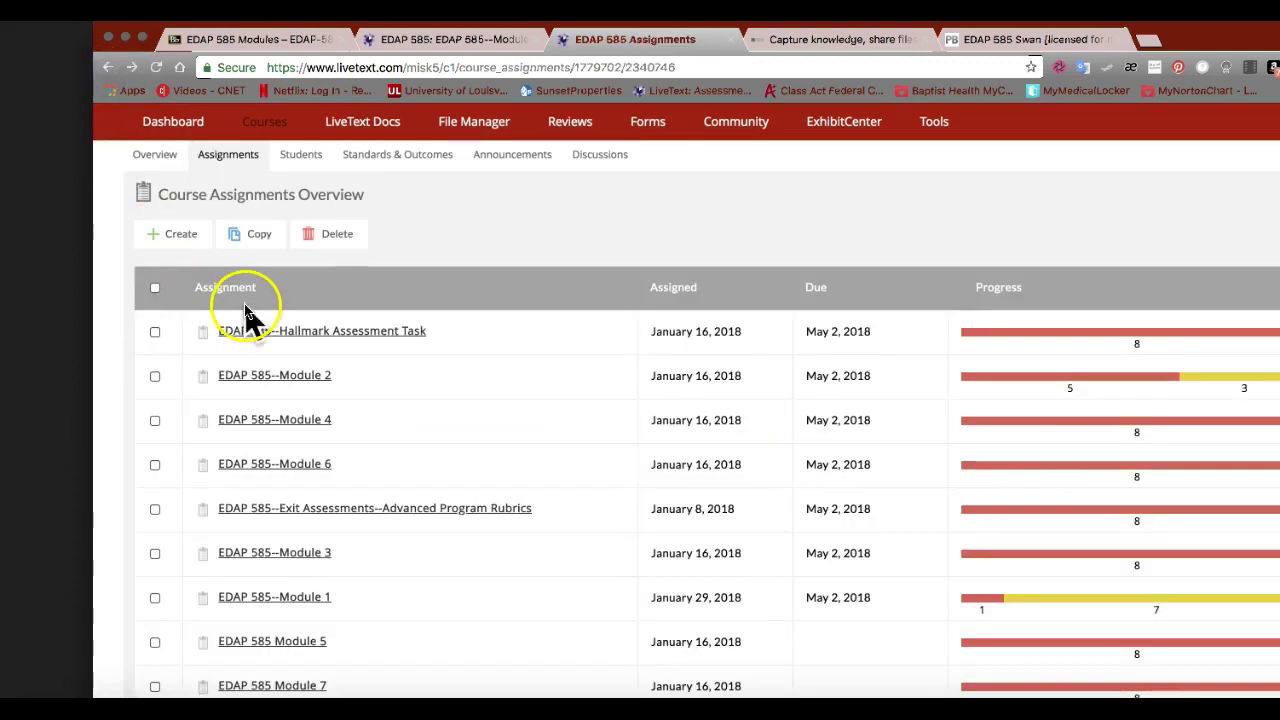
# Open the EDAP 585--Module 2 assignment details, and return through the course list to the assignments of EDAP 585 - 660975.
pyautogui.click(300, 376)
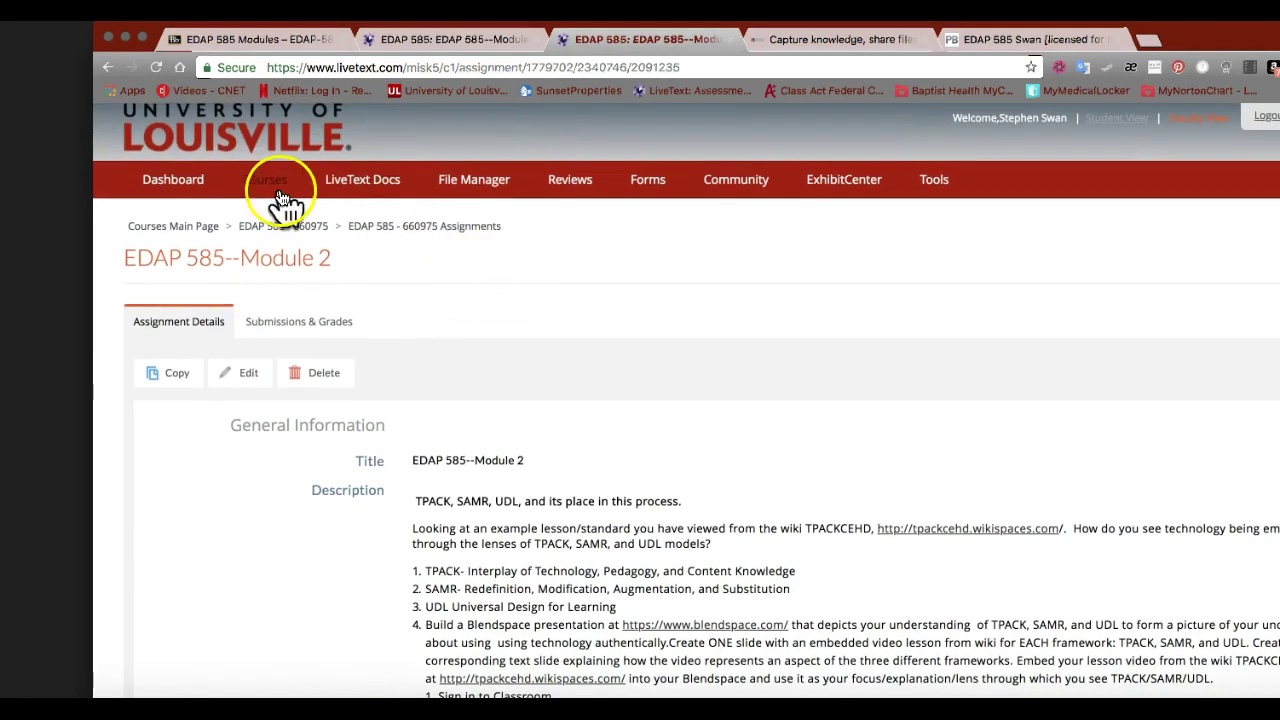
pyautogui.click(279, 186)
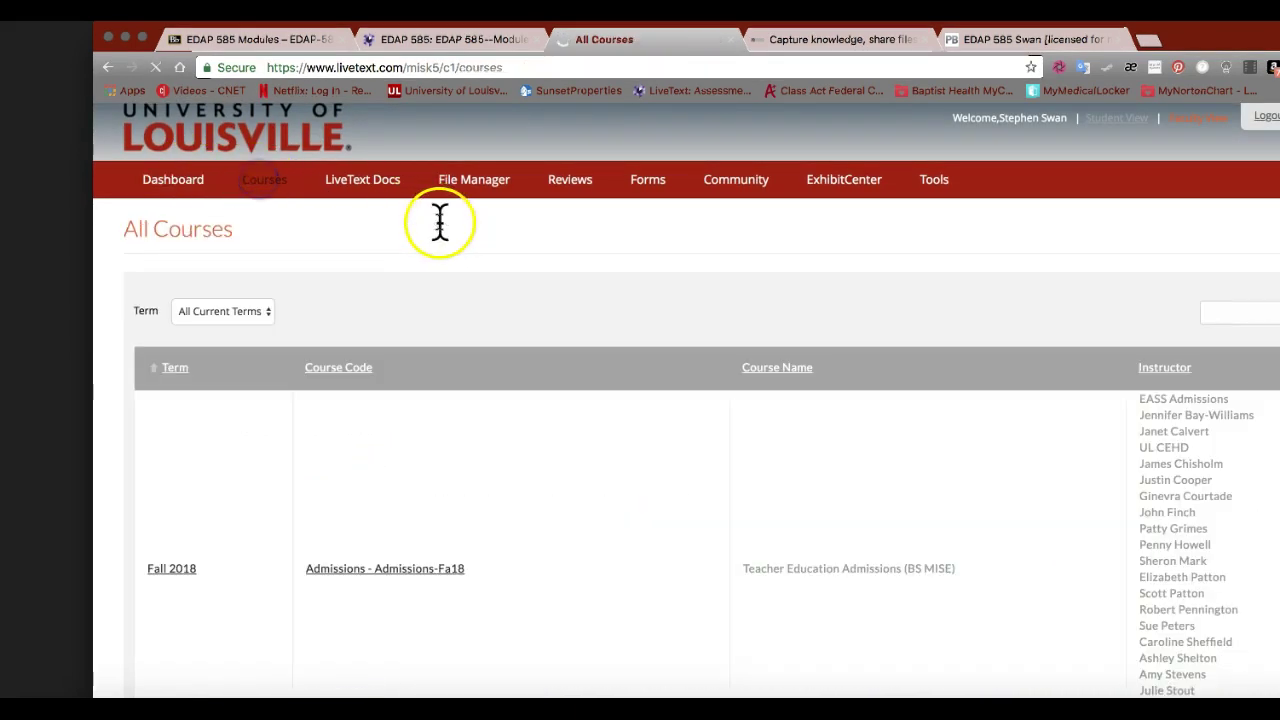
pyautogui.scroll(-10, 395, 293)
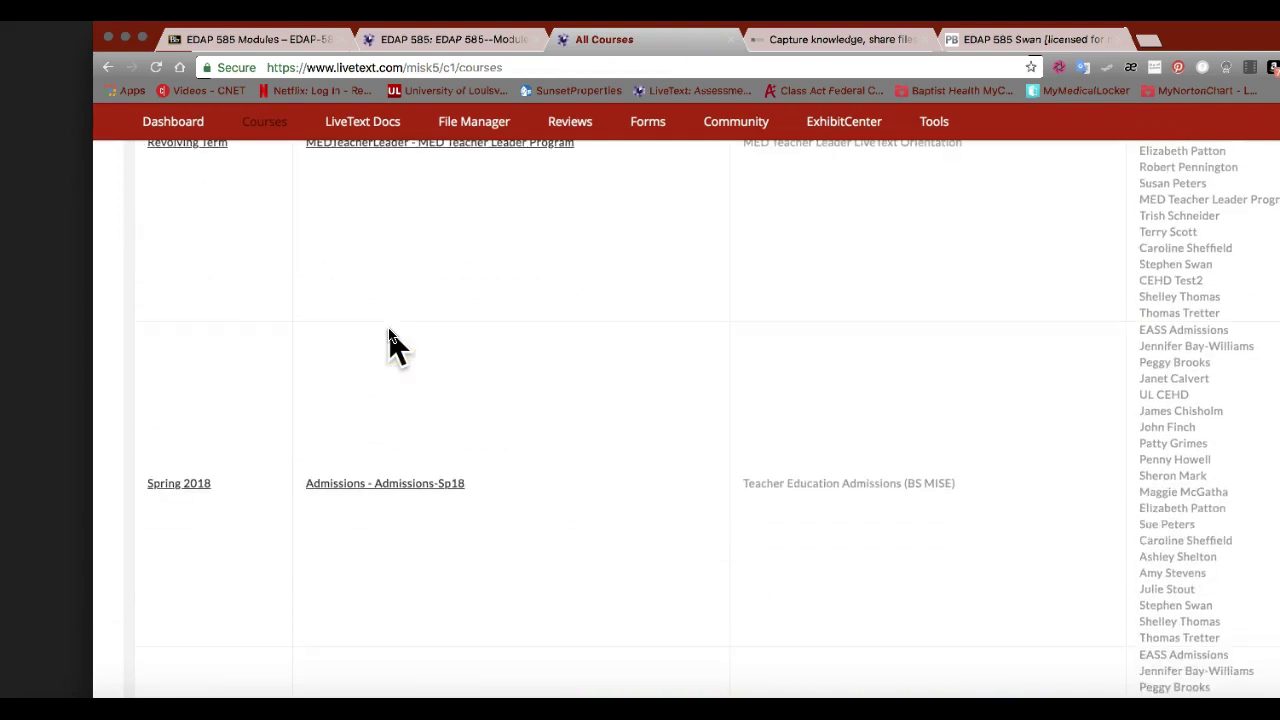
pyautogui.scroll(-8, 389, 329)
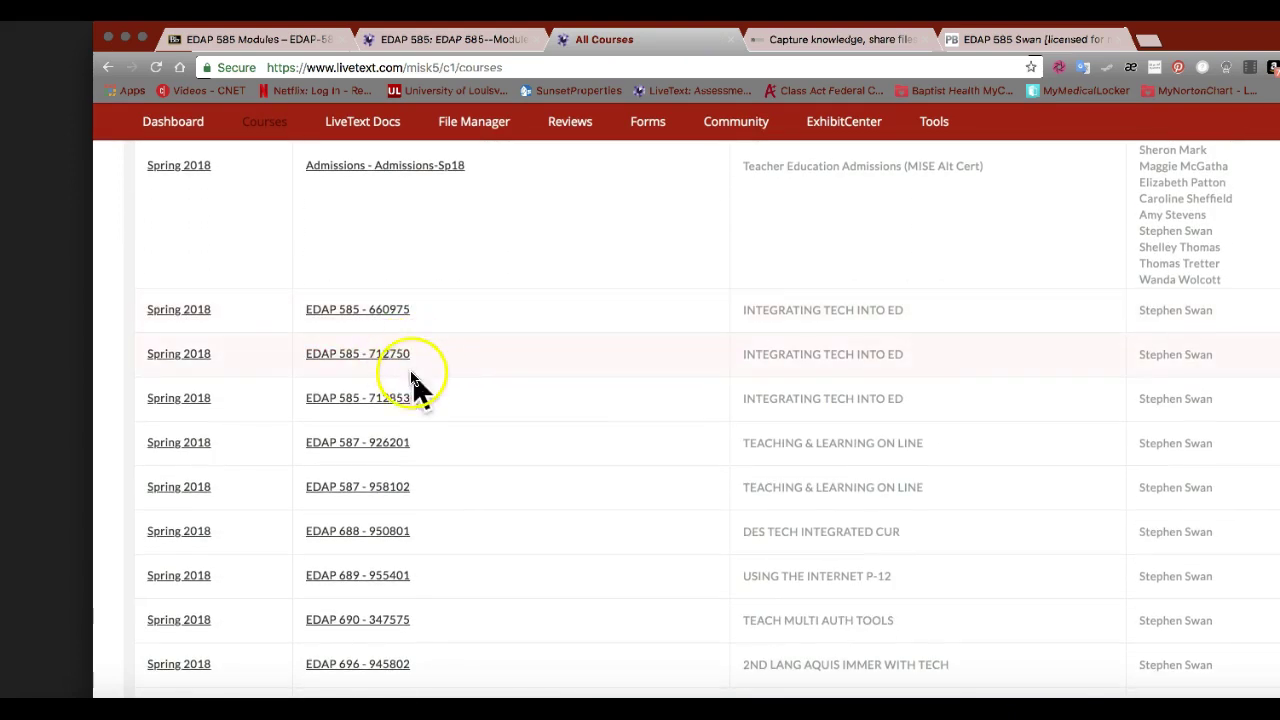
pyautogui.click(376, 313)
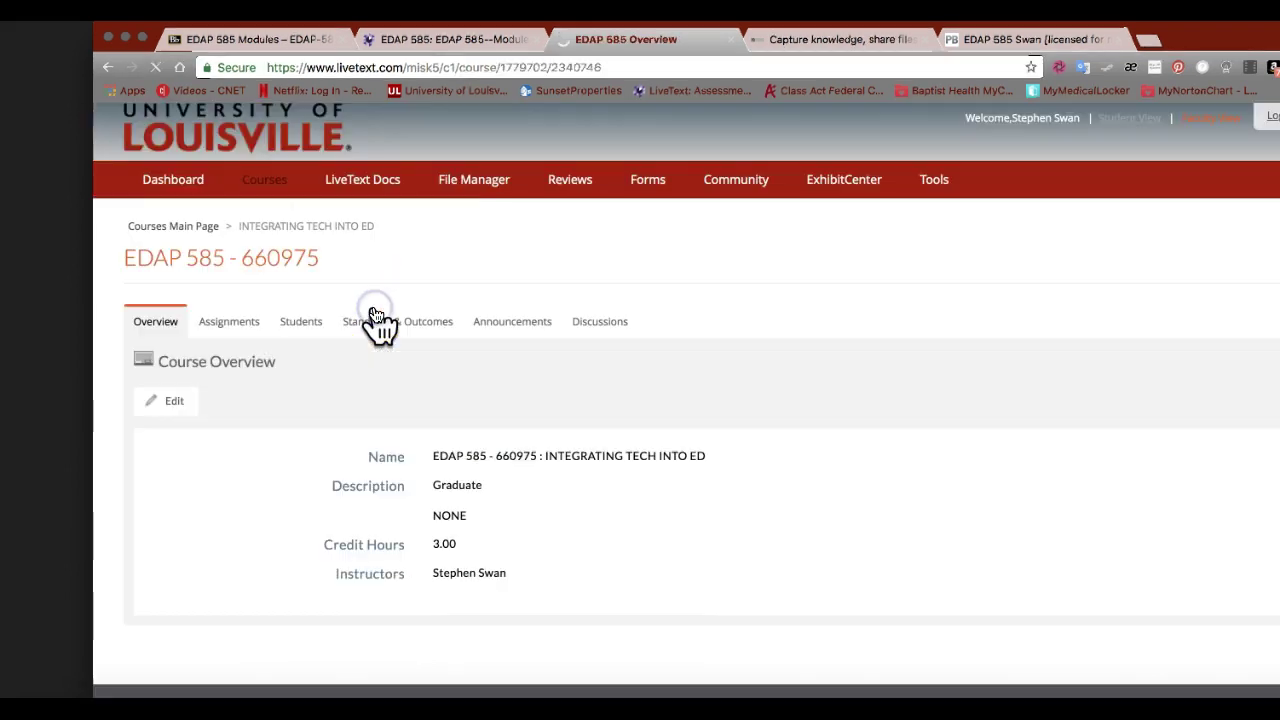
pyautogui.click(228, 322)
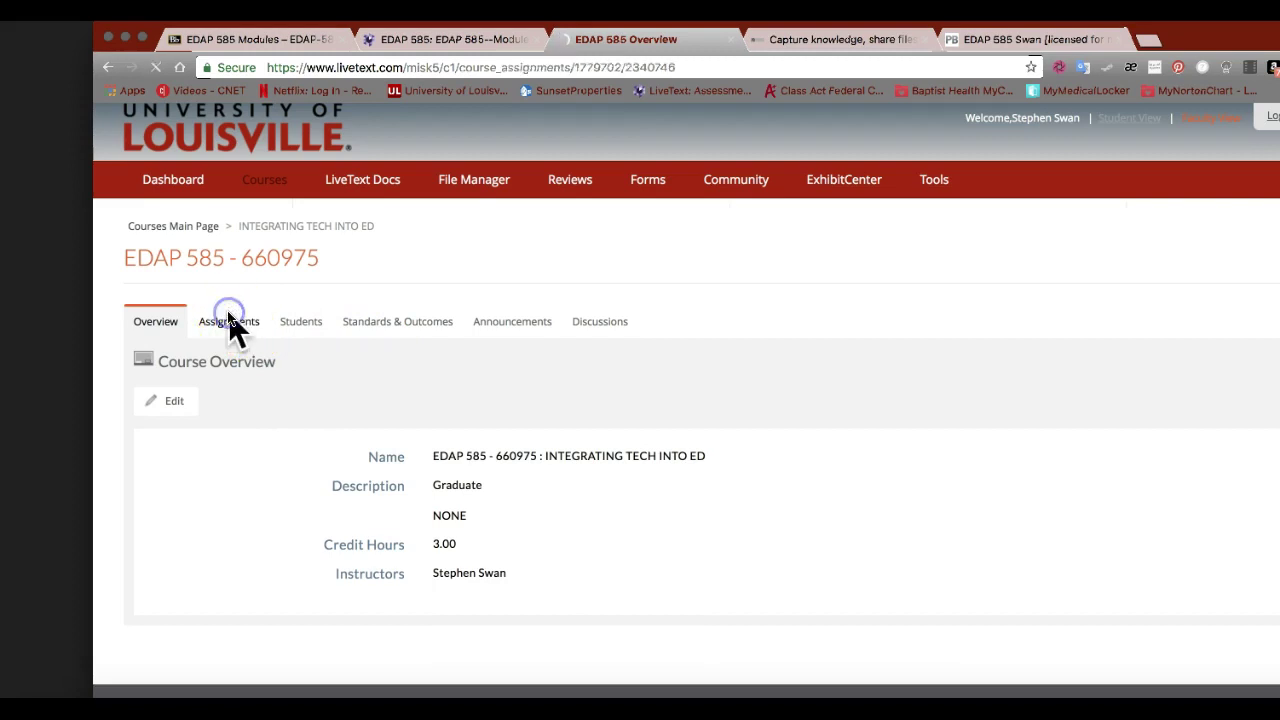
pyautogui.scroll(-1, 385, 400)
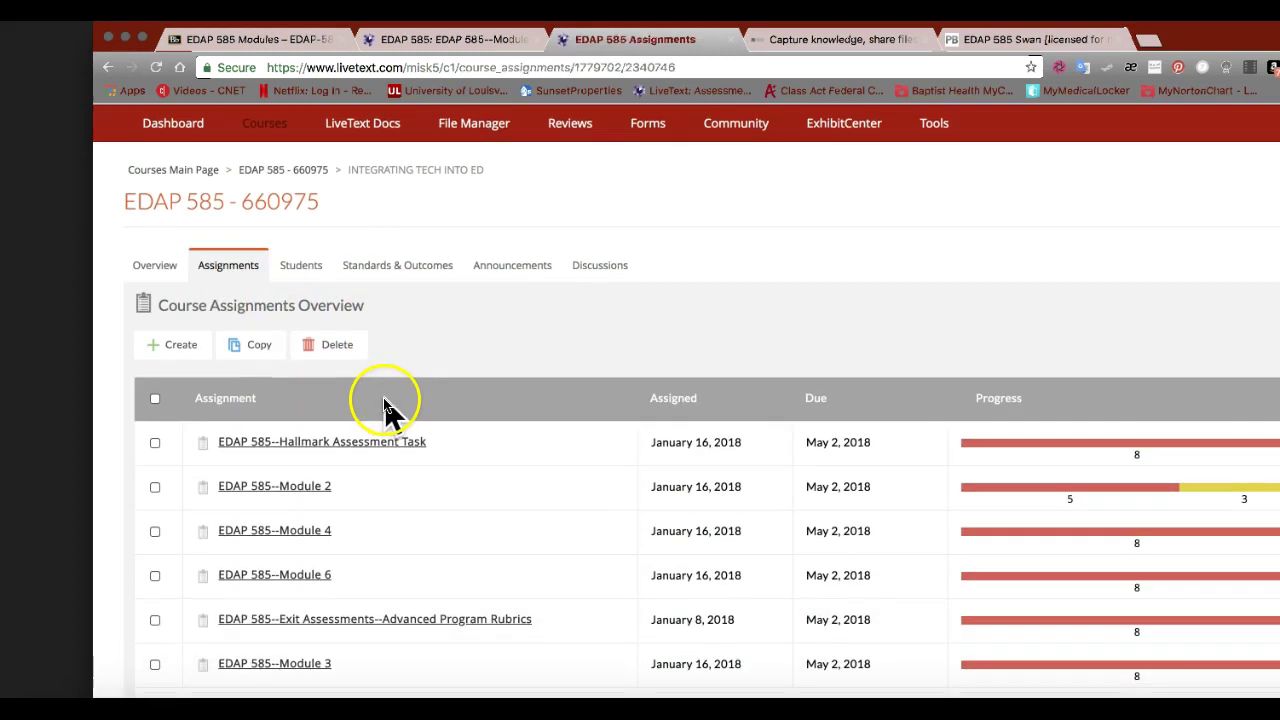
# Open the submissions of EDAP 585--Module 2 and examine which students await submission or assessment.
pyautogui.click(1214, 482)
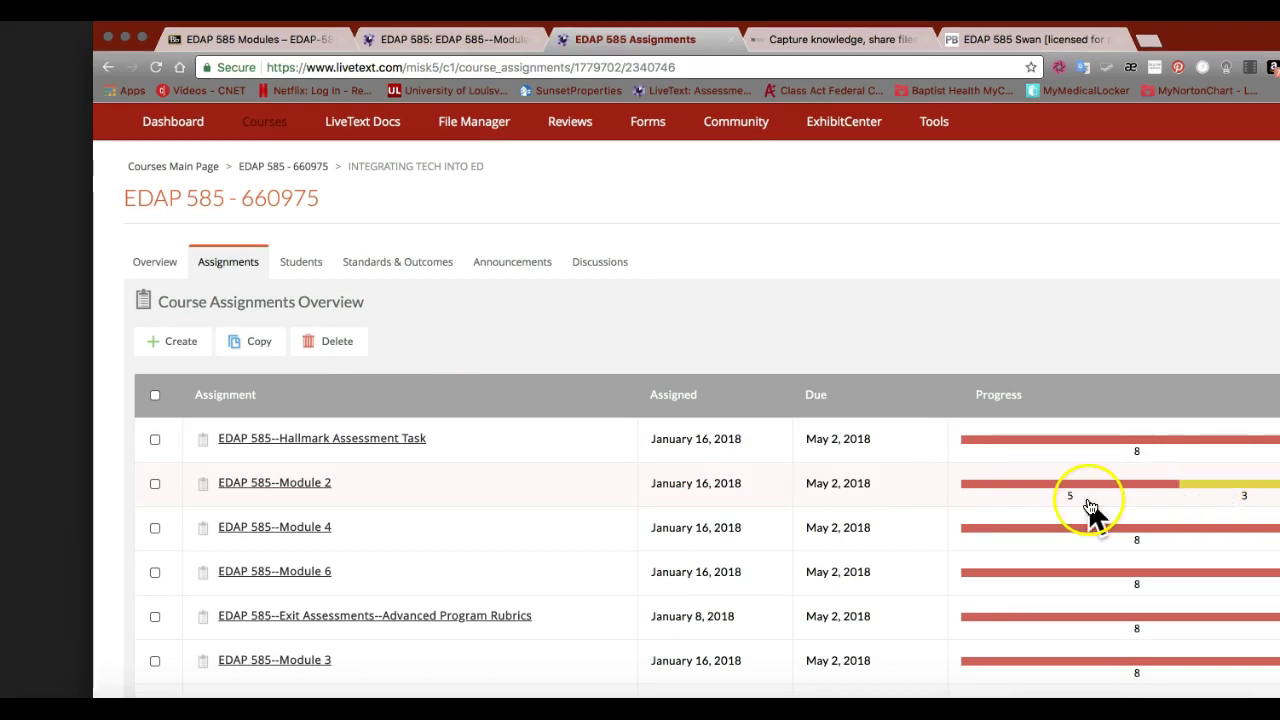
pyautogui.click(1207, 484)
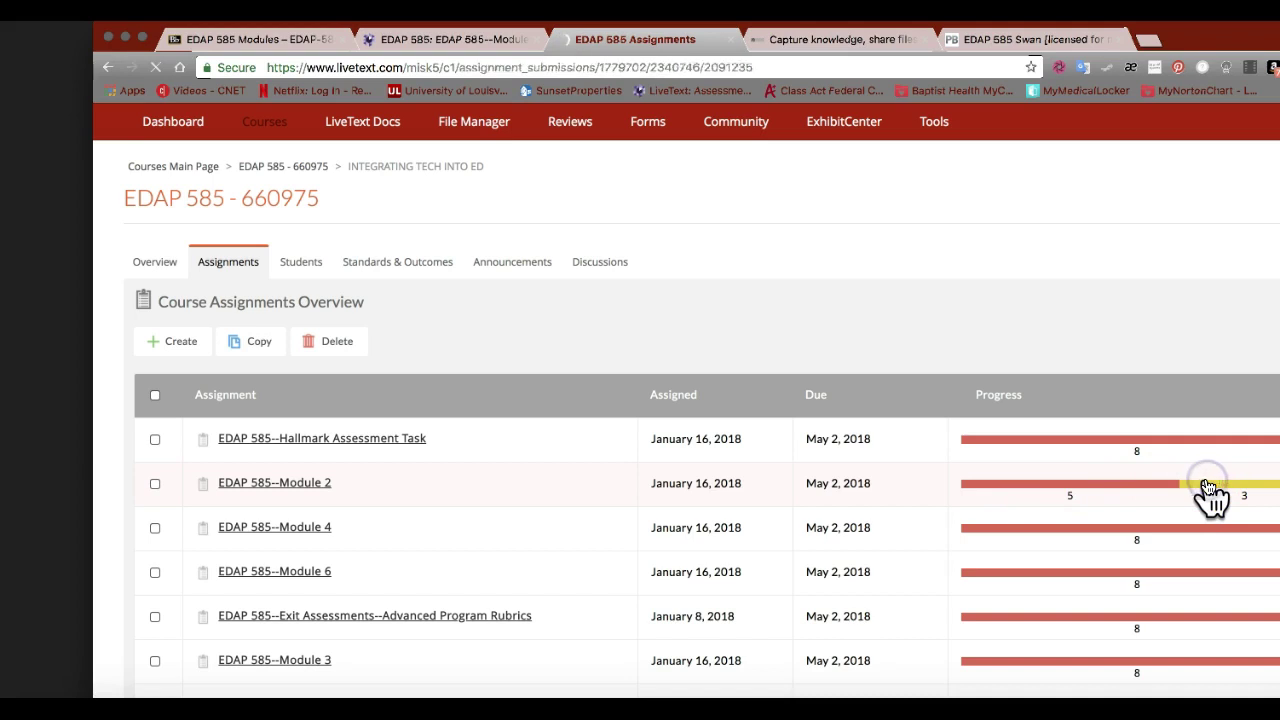
pyautogui.scroll(-1, 938, 490)
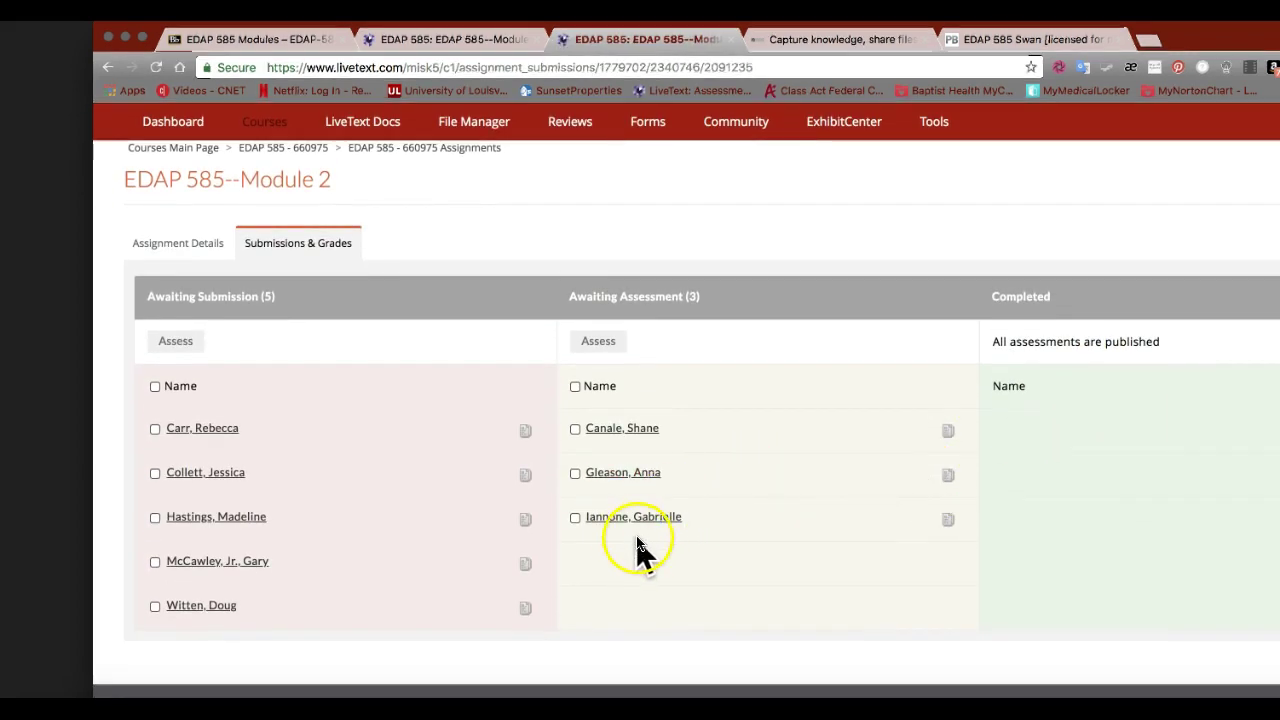
# Open the EDAP 585--Module 2 submission of the second student awaiting assessment and examine the first submitted document's content and rubric.
pyautogui.click(622, 474)
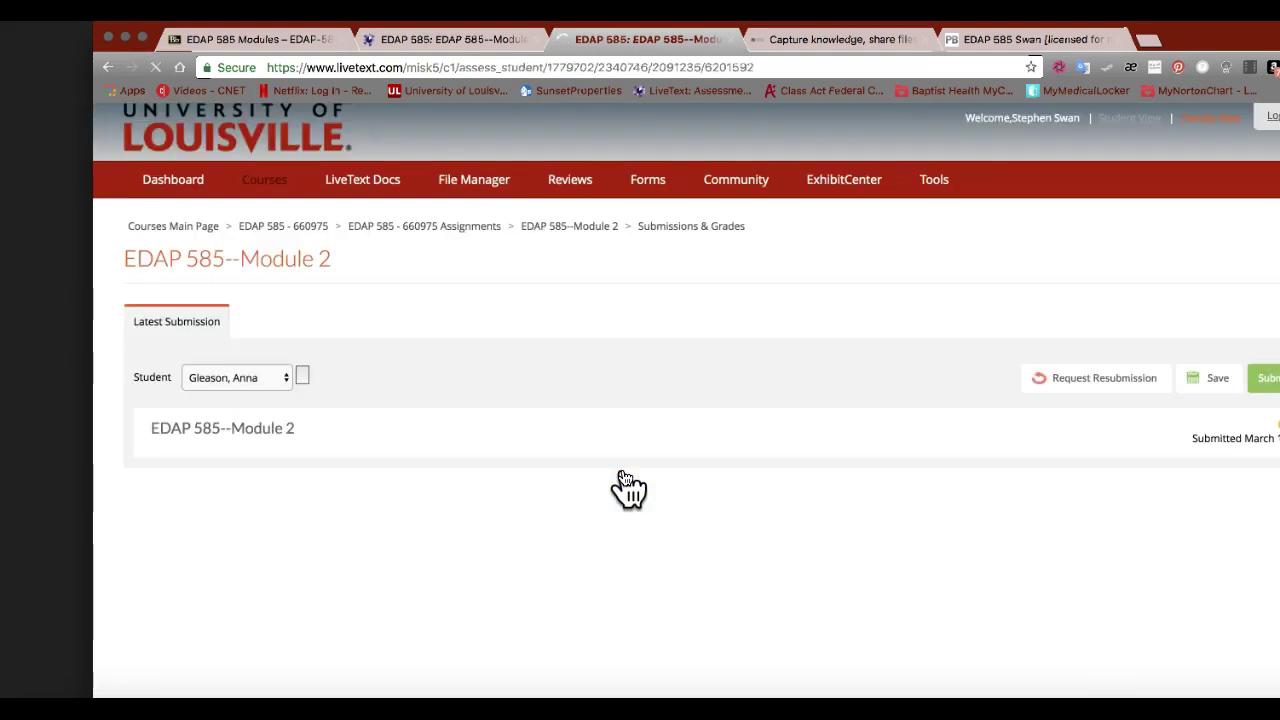
pyautogui.click(421, 484)
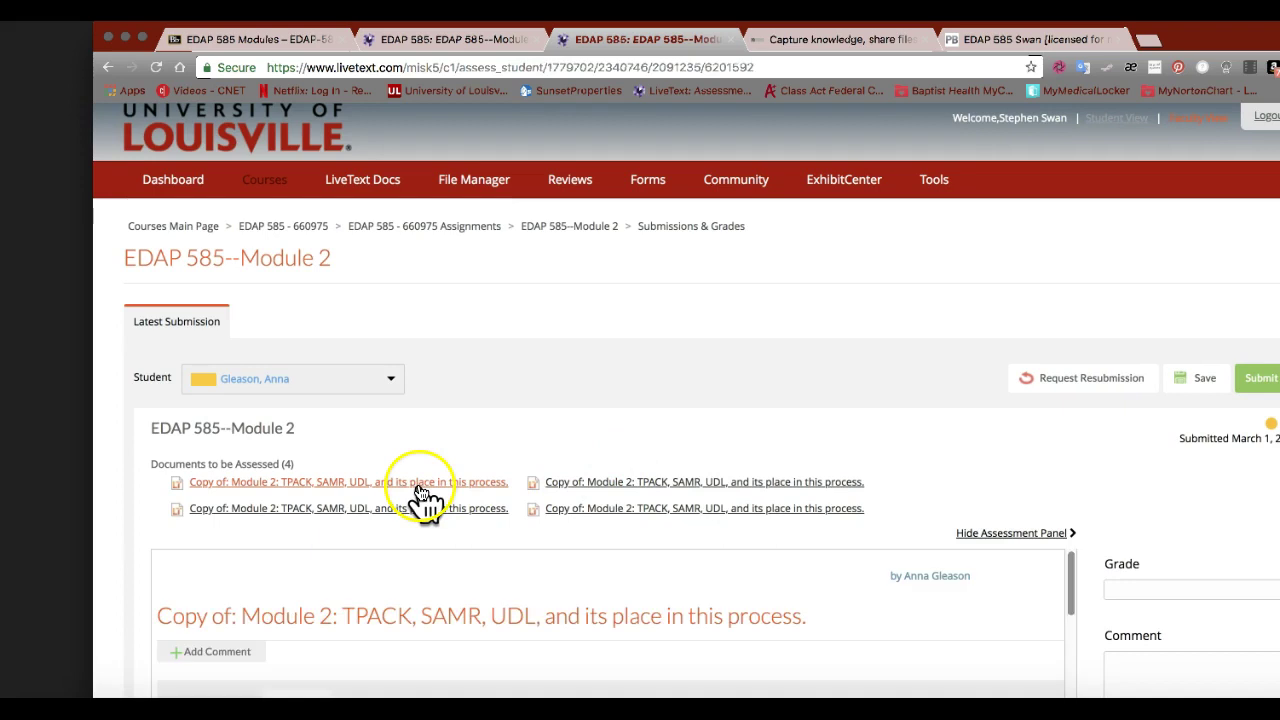
pyautogui.scroll(-3, 421, 487)
pyautogui.scroll(-10, 421, 487)
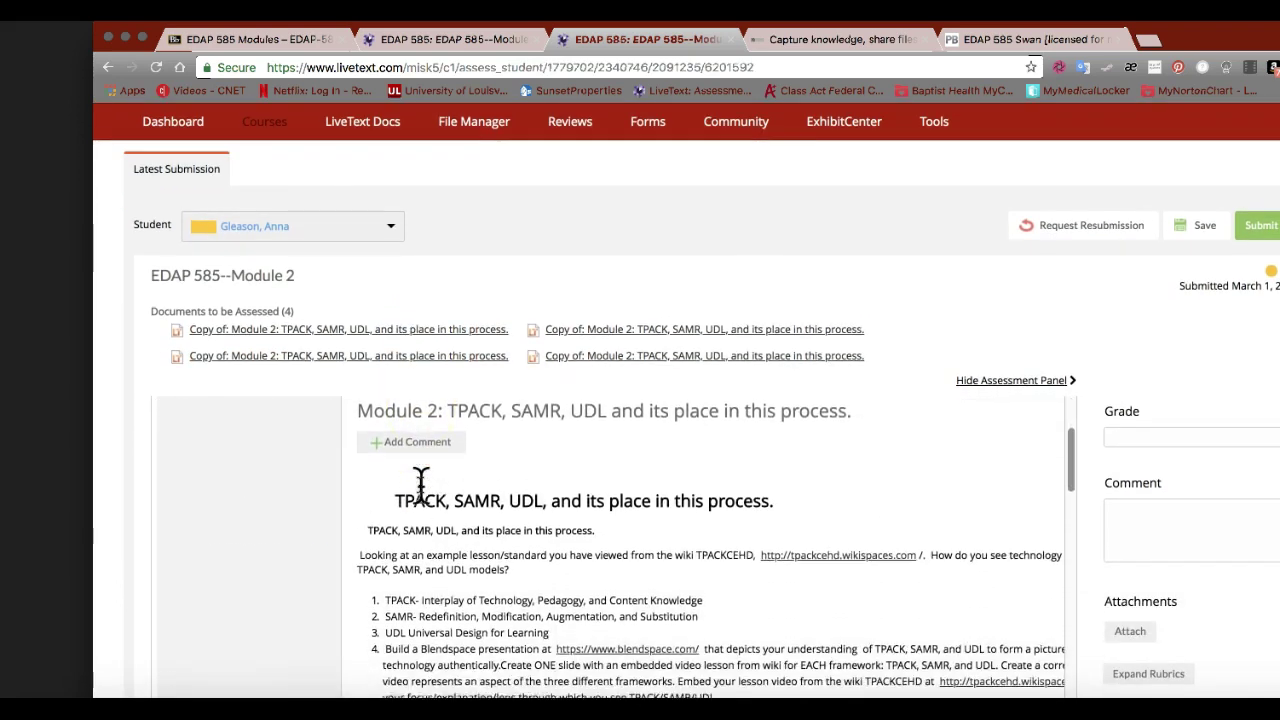
pyautogui.scroll(-5, 421, 487)
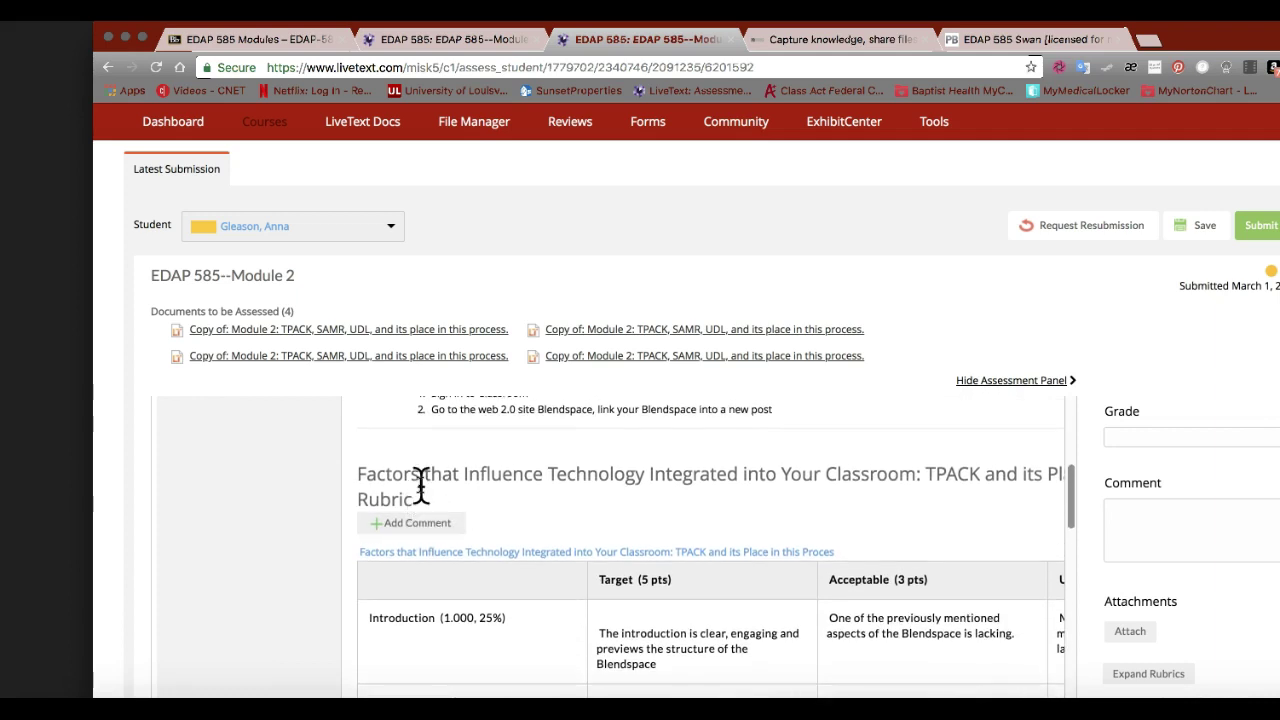
pyautogui.scroll(8, 421, 487)
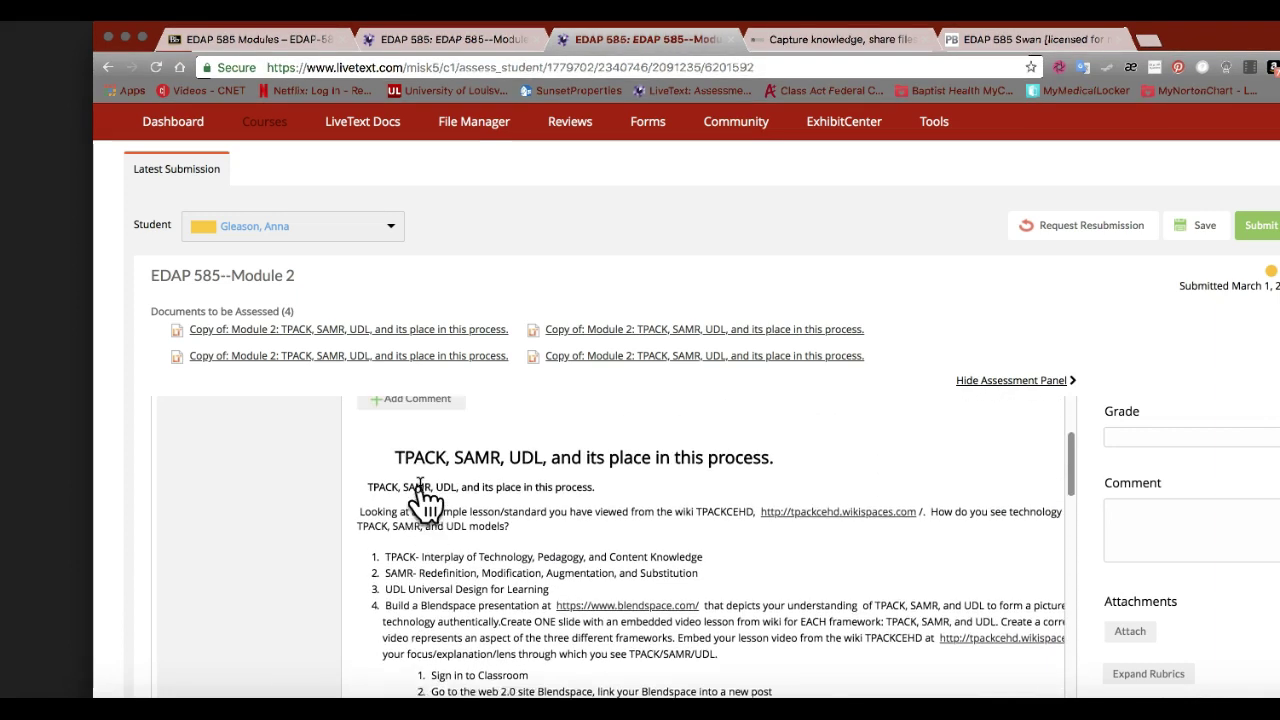
pyautogui.scroll(5, 421, 497)
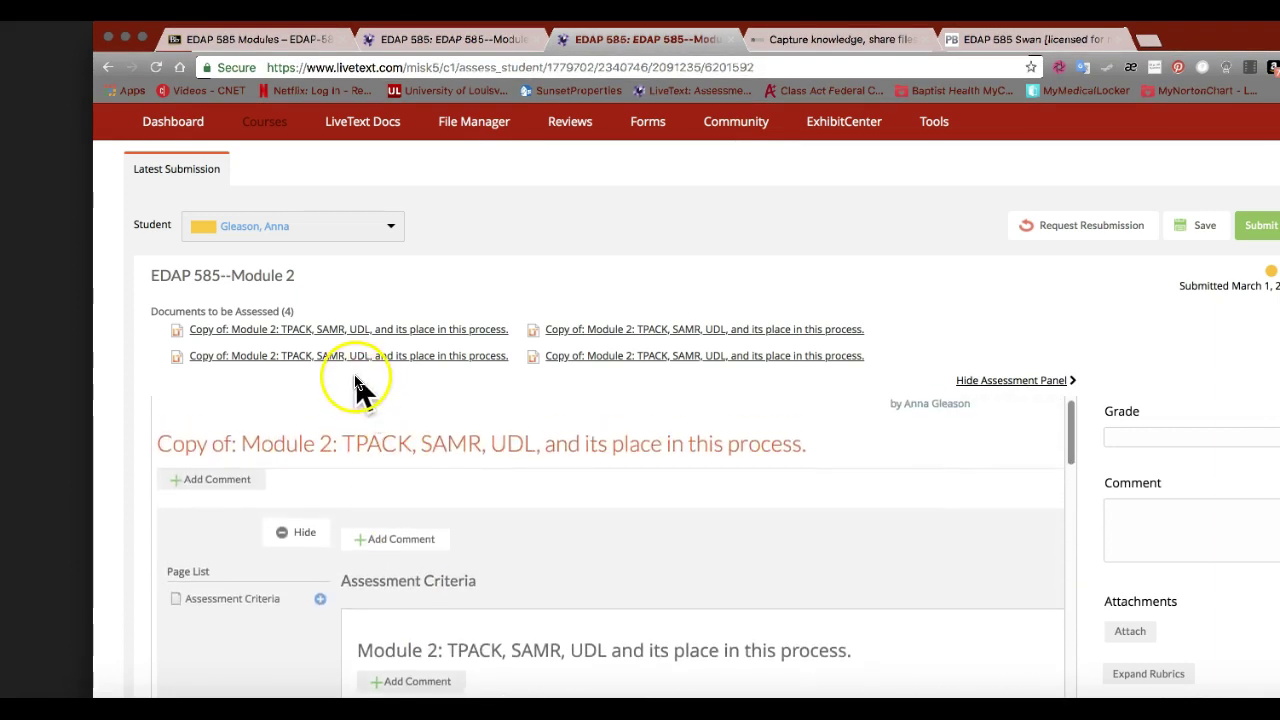
pyautogui.scroll(-5, 476, 398)
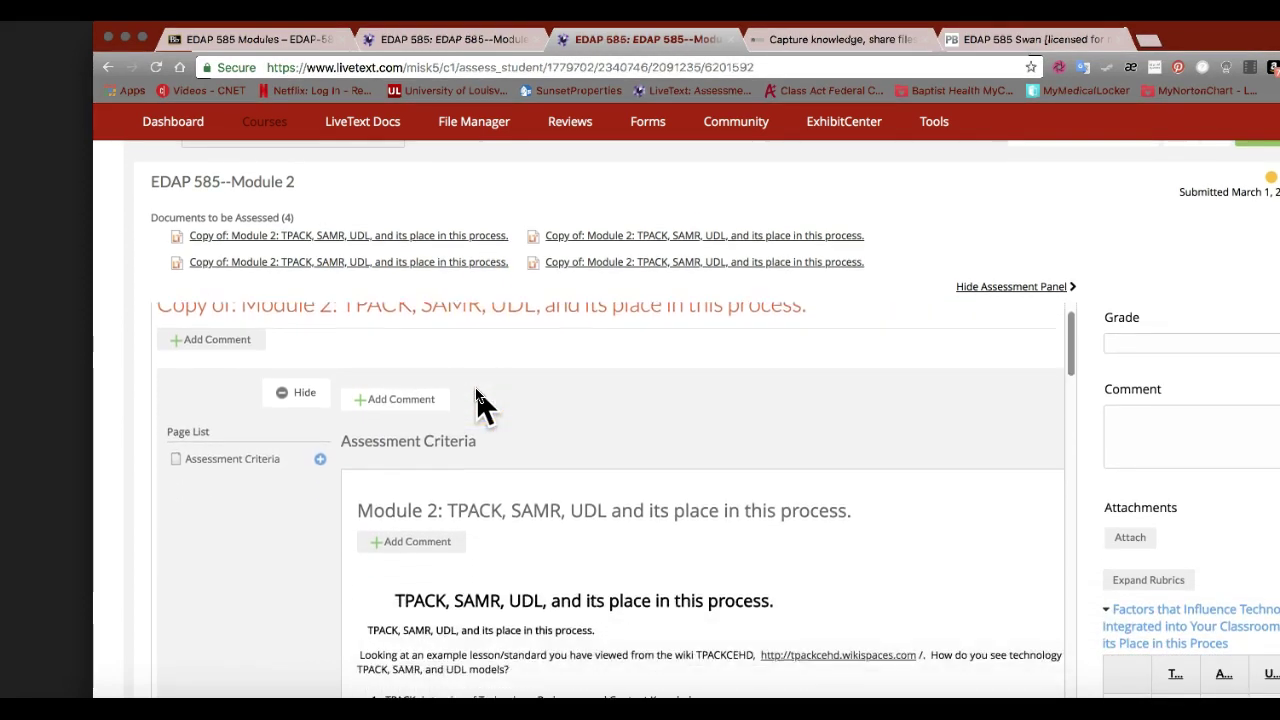
pyautogui.scroll(-3, 476, 400)
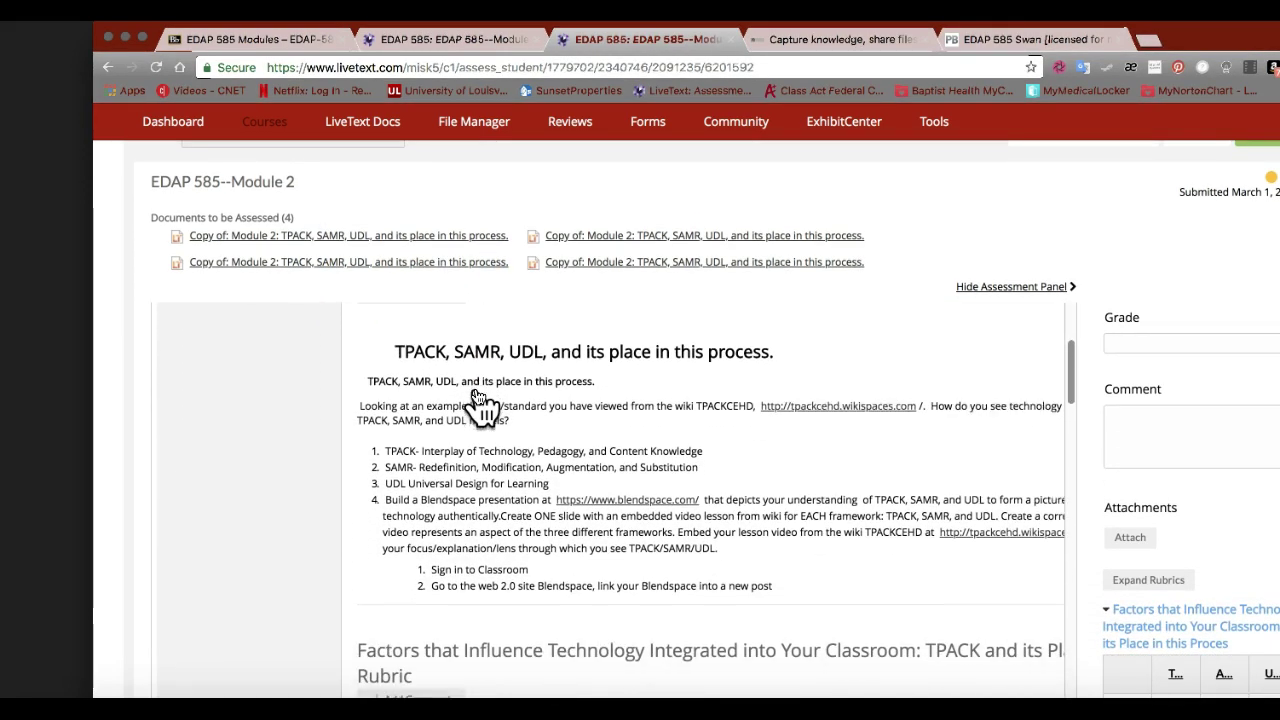
pyautogui.scroll(-4, 481, 400)
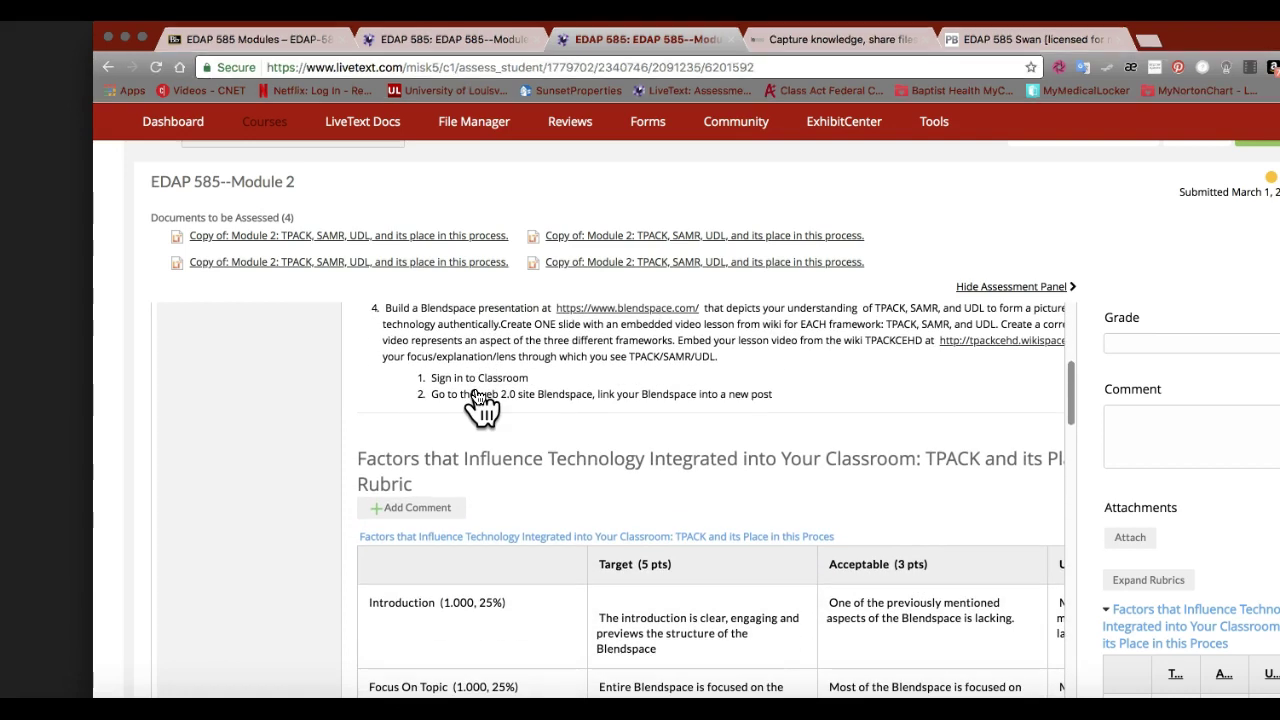
pyautogui.scroll(3, 480, 403)
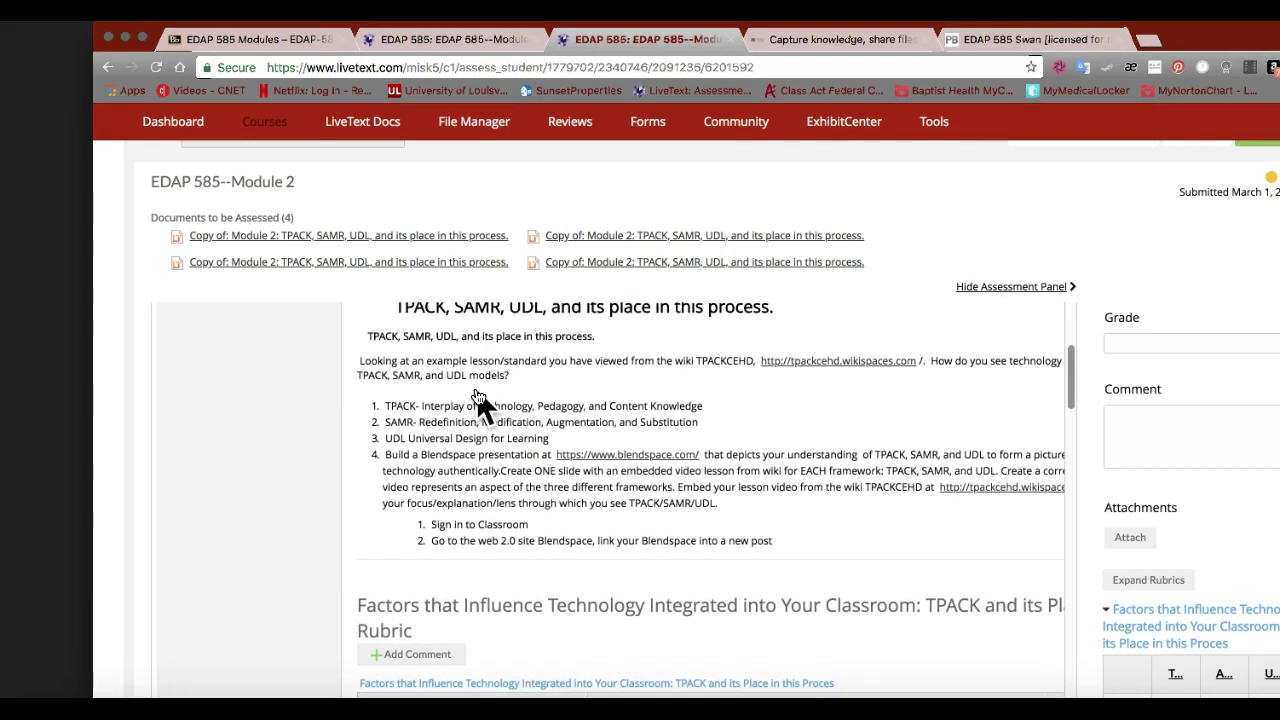
pyautogui.scroll(3, 480, 403)
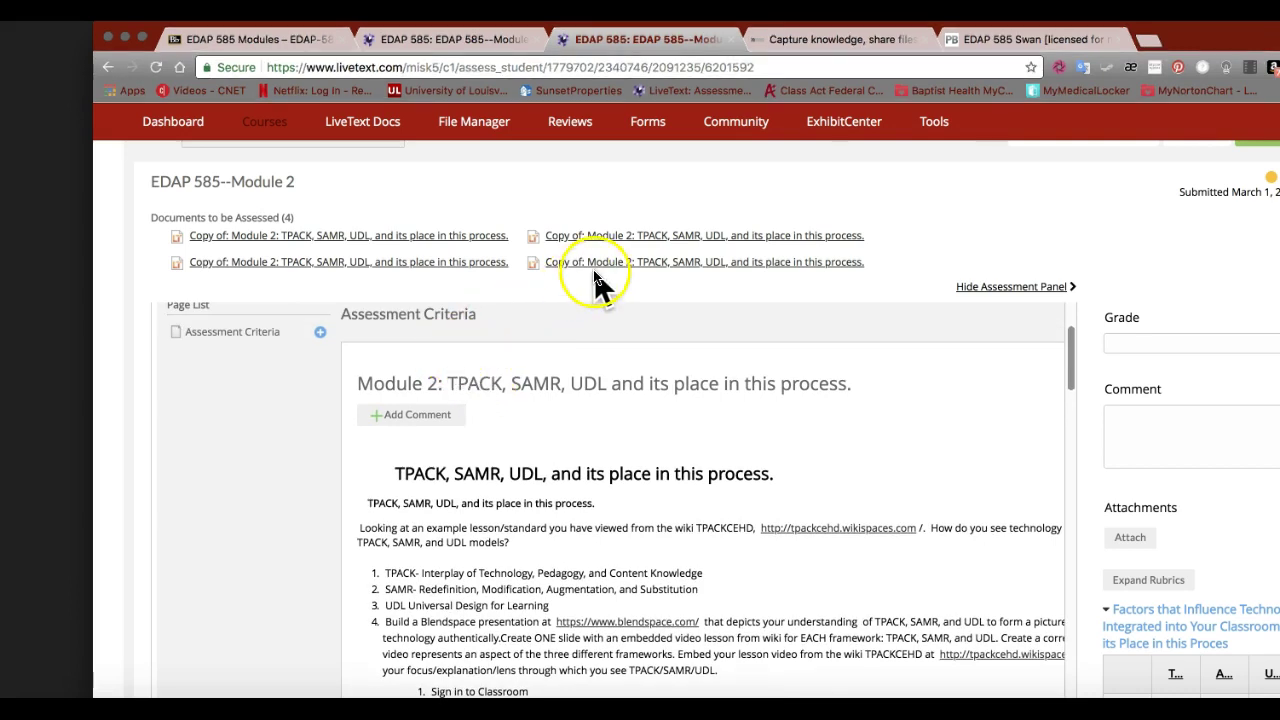
# Open the second document in the lower row of the submission's documents and look for the student's Blendspace lesson link.
pyautogui.click(628, 262)
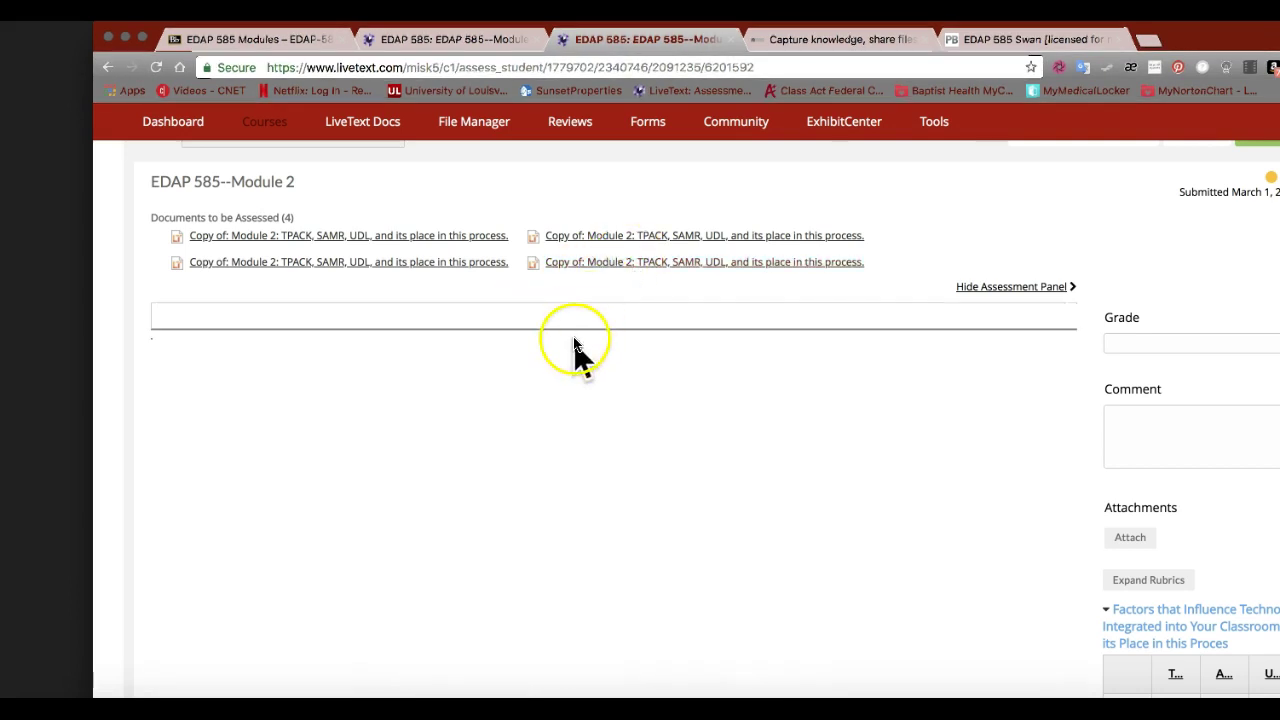
pyautogui.scroll(-1, 576, 343)
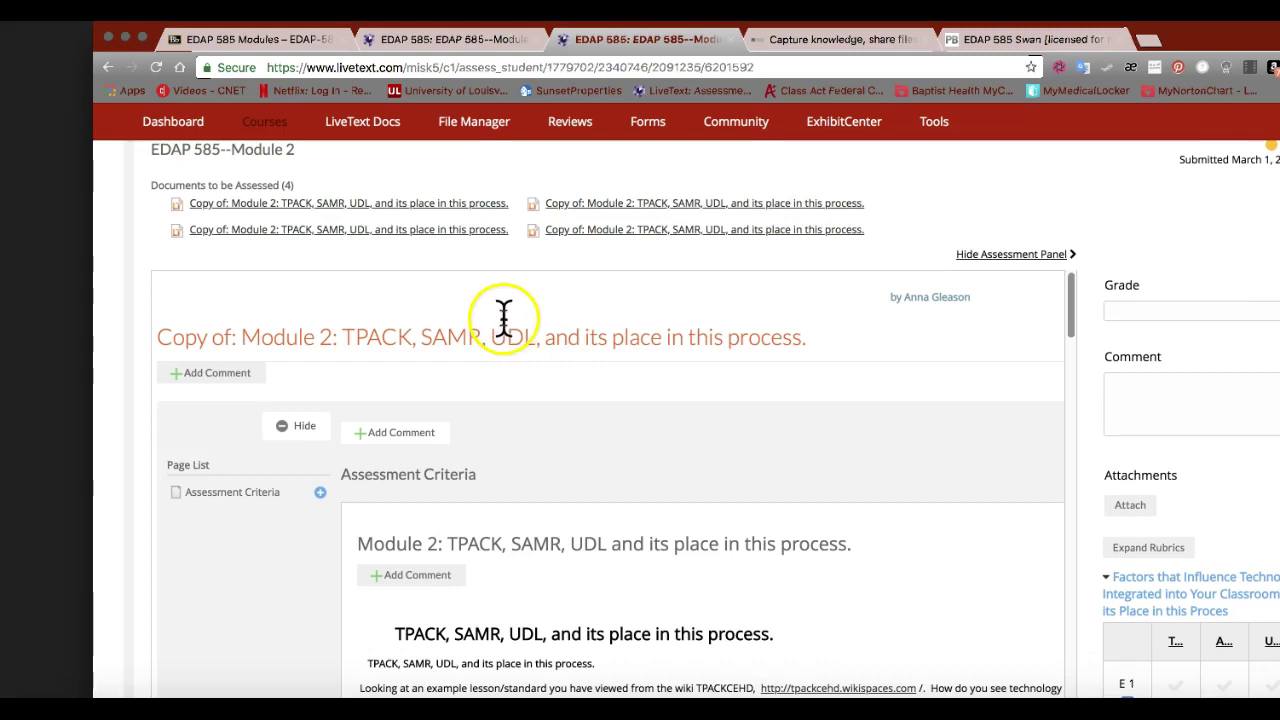
pyautogui.scroll(-3, 503, 319)
pyautogui.scroll(-5, 503, 320)
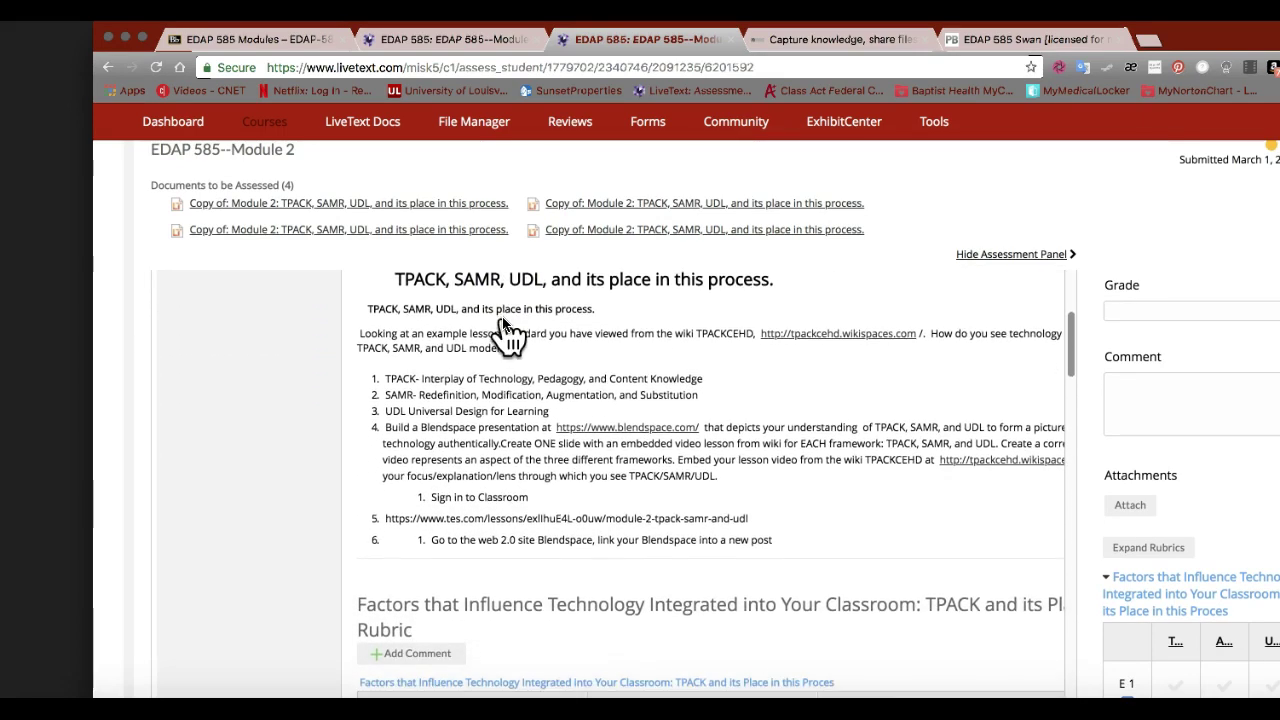
pyautogui.scroll(-1, 505, 330)
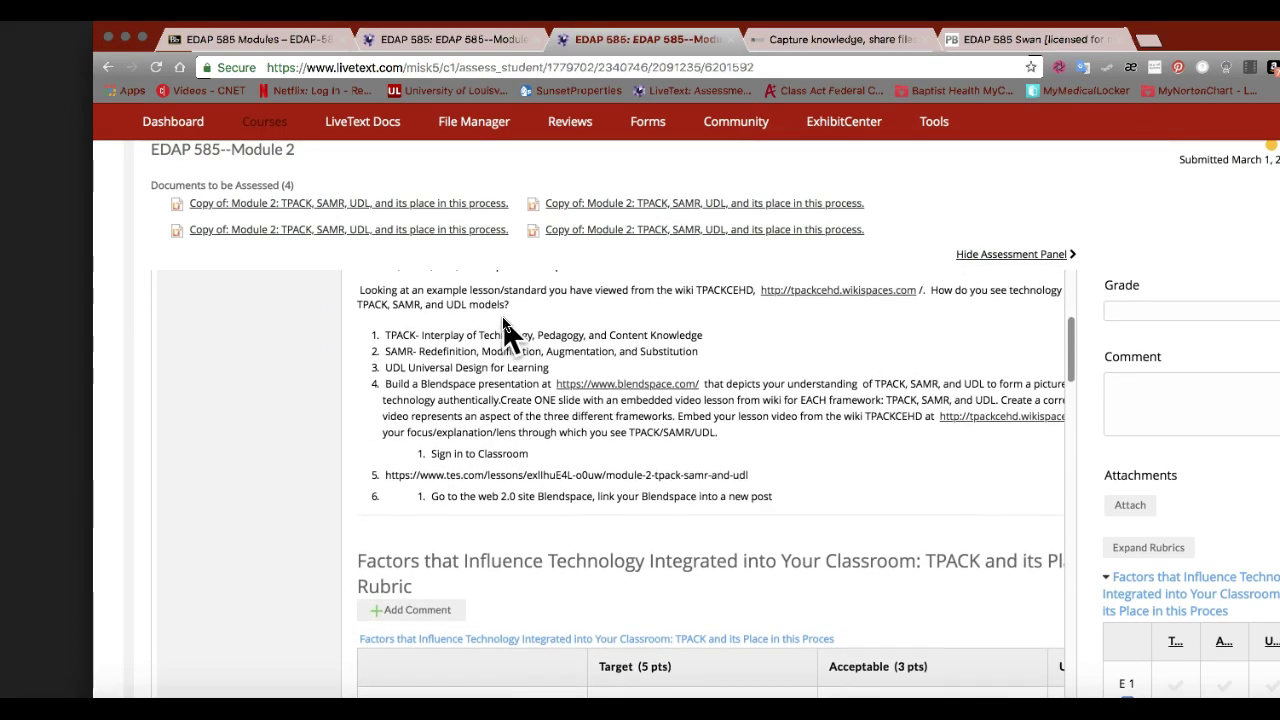
pyautogui.scroll(1, 590, 450)
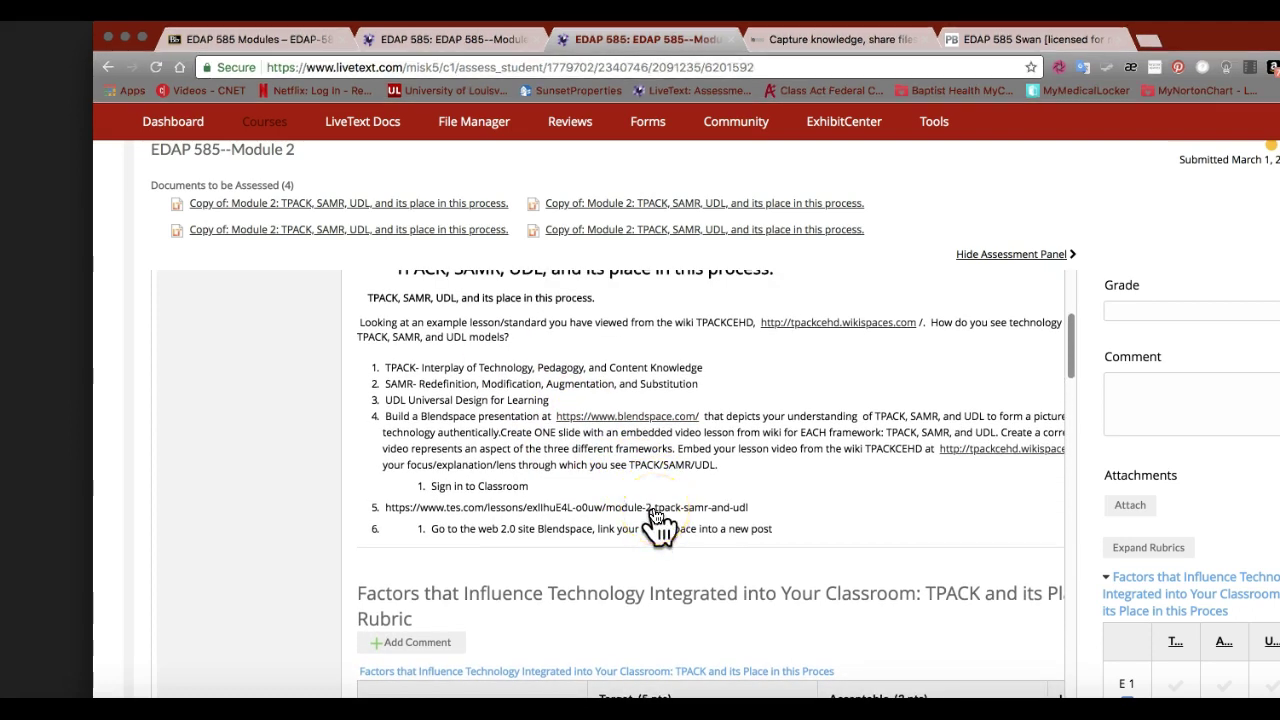
pyautogui.scroll(5, 670, 515)
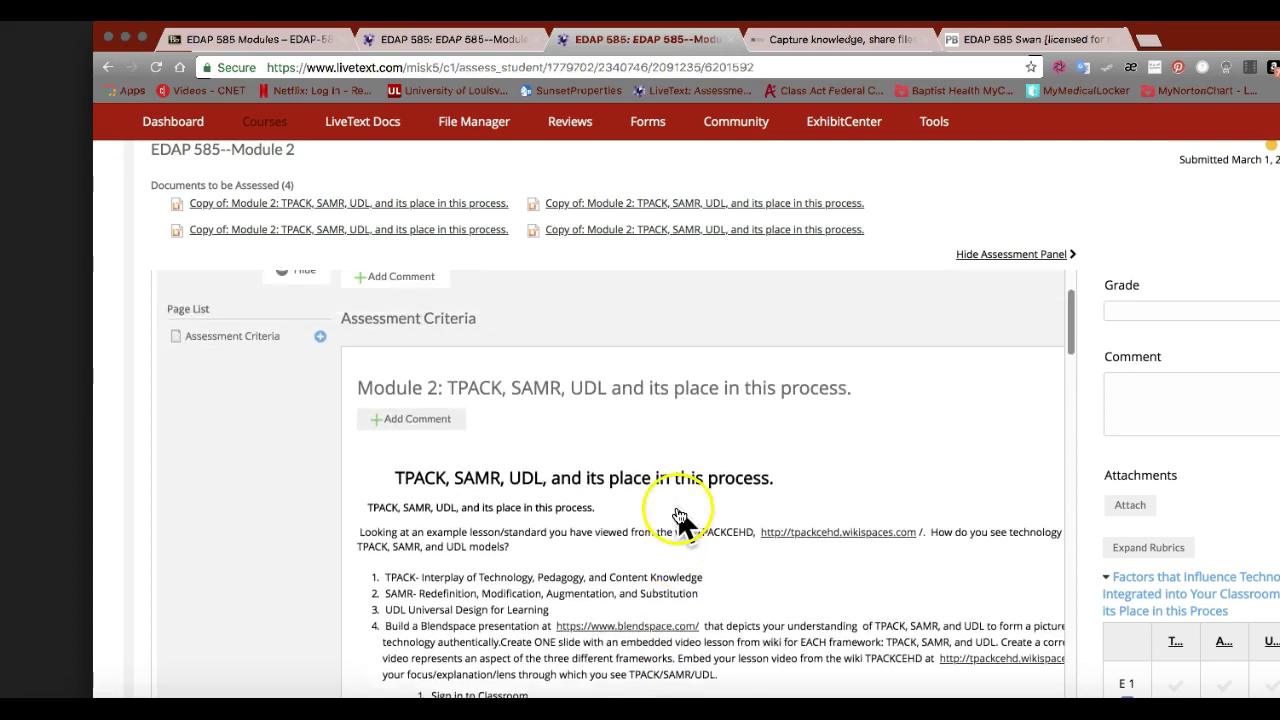
# Reopen the submission's first document, and open the second one in the upper row to check its Blendspace lesson link.
pyautogui.click(338, 204)
pyautogui.scroll(-5, 467, 375)
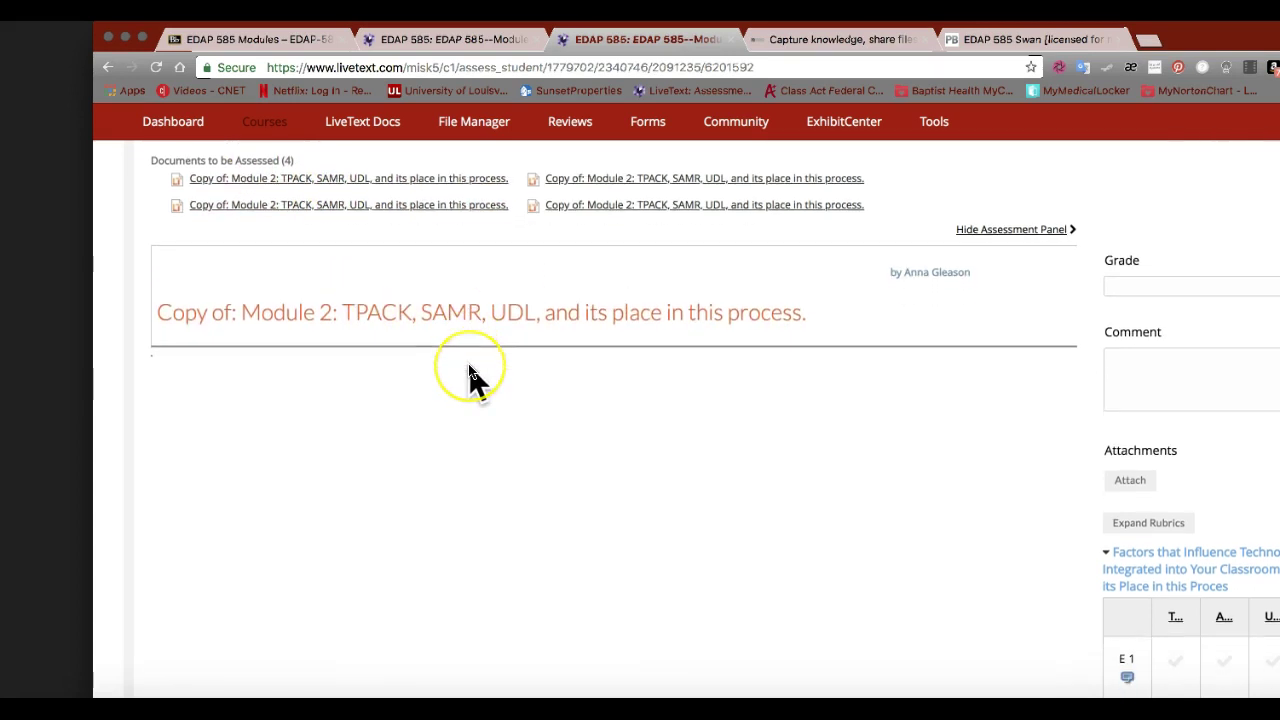
pyautogui.scroll(5, 470, 378)
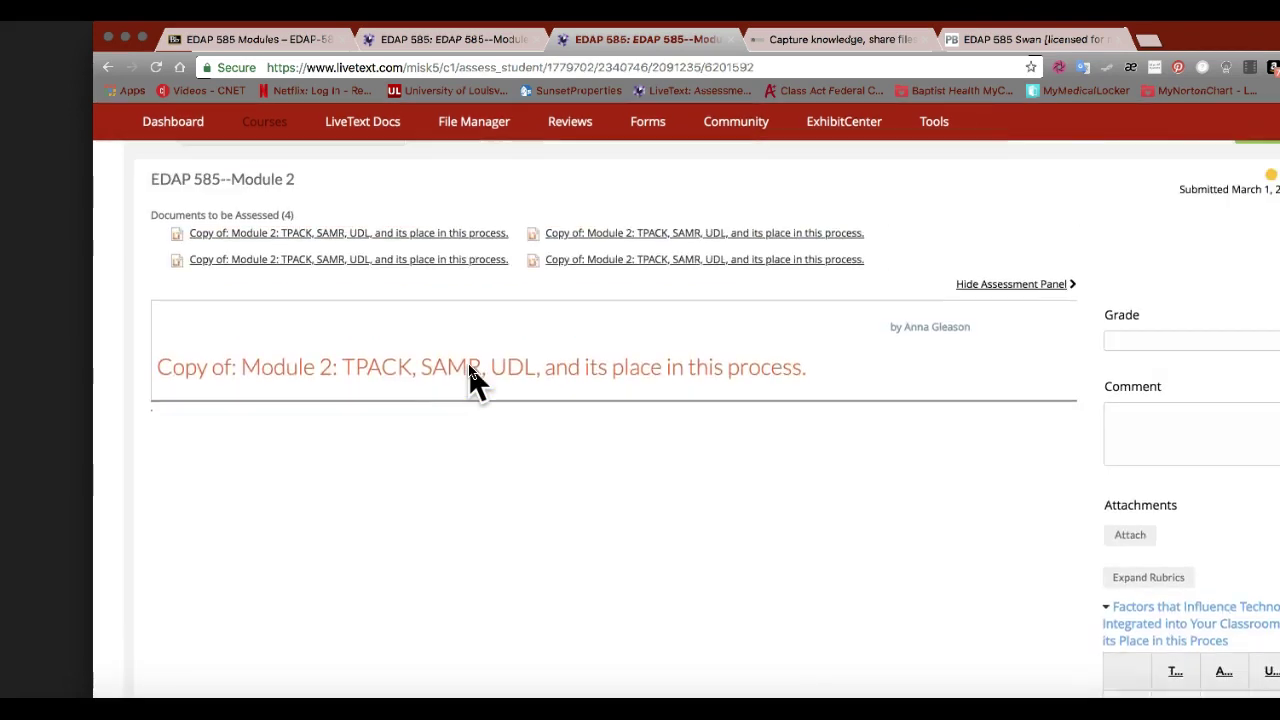
pyautogui.click(621, 433)
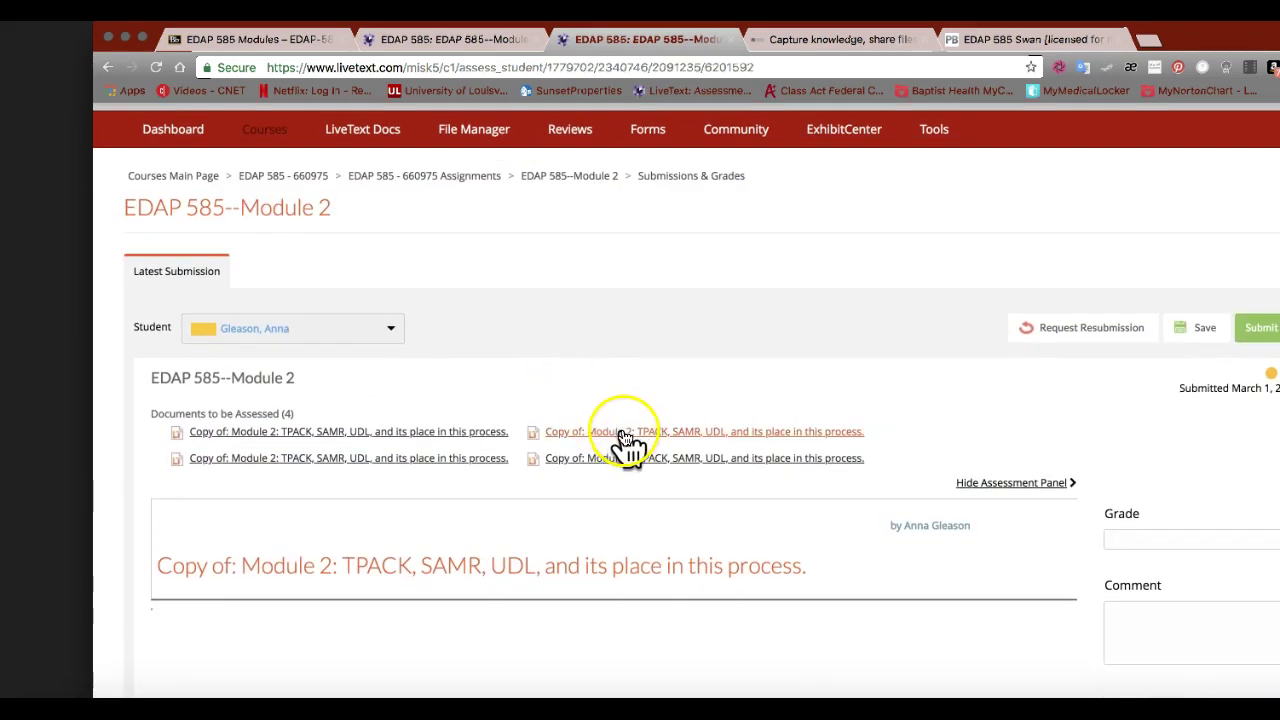
pyautogui.click(622, 435)
pyautogui.scroll(-5, 623, 437)
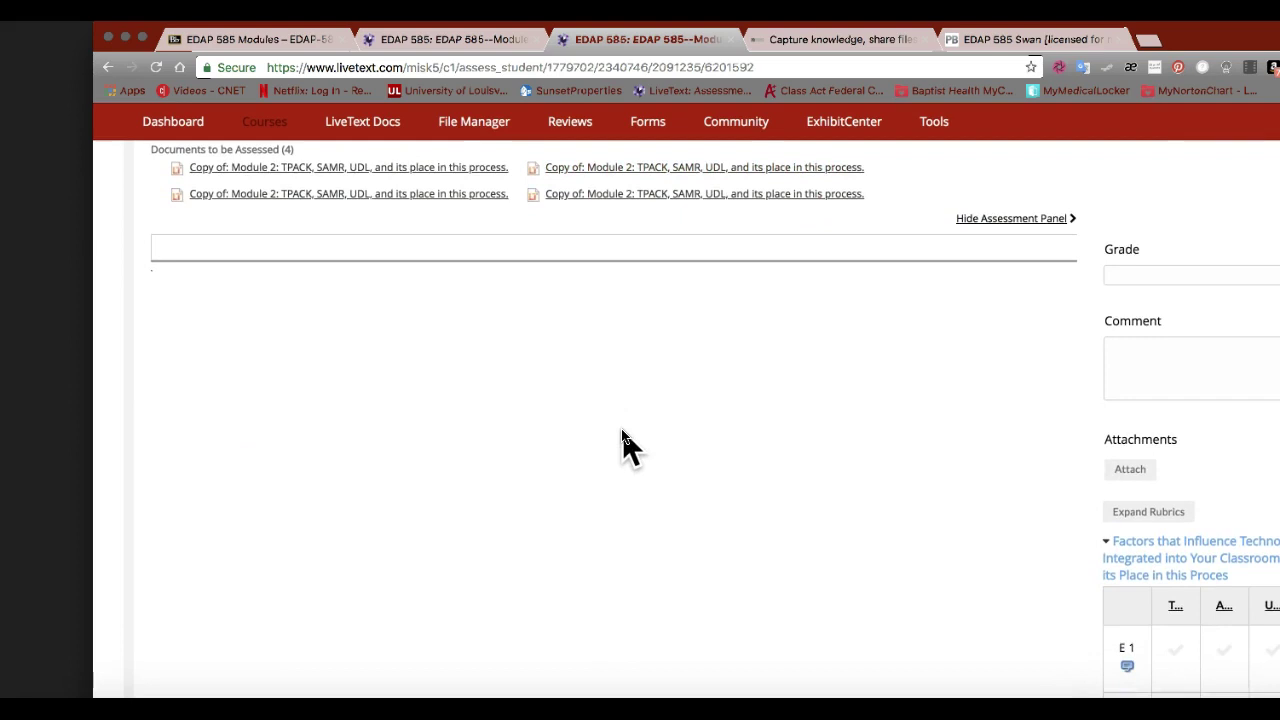
pyautogui.scroll(5, 622, 435)
pyautogui.scroll(-8, 621, 437)
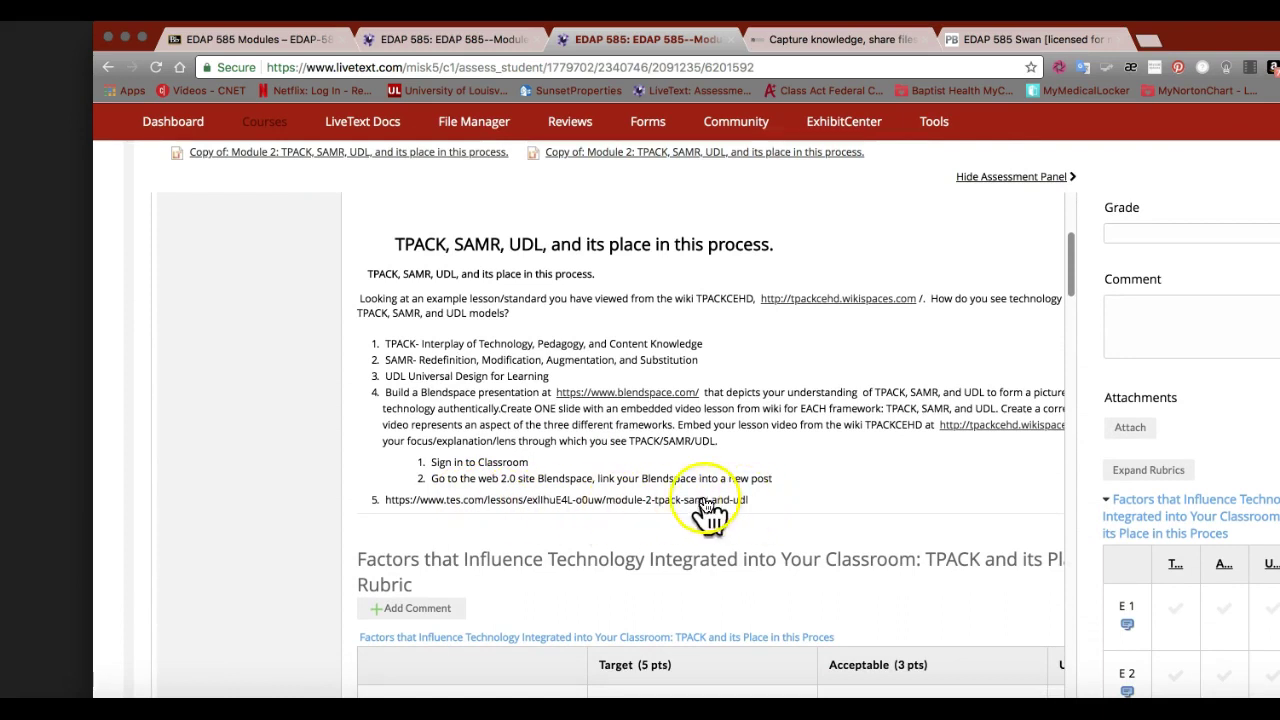
pyautogui.click(592, 504)
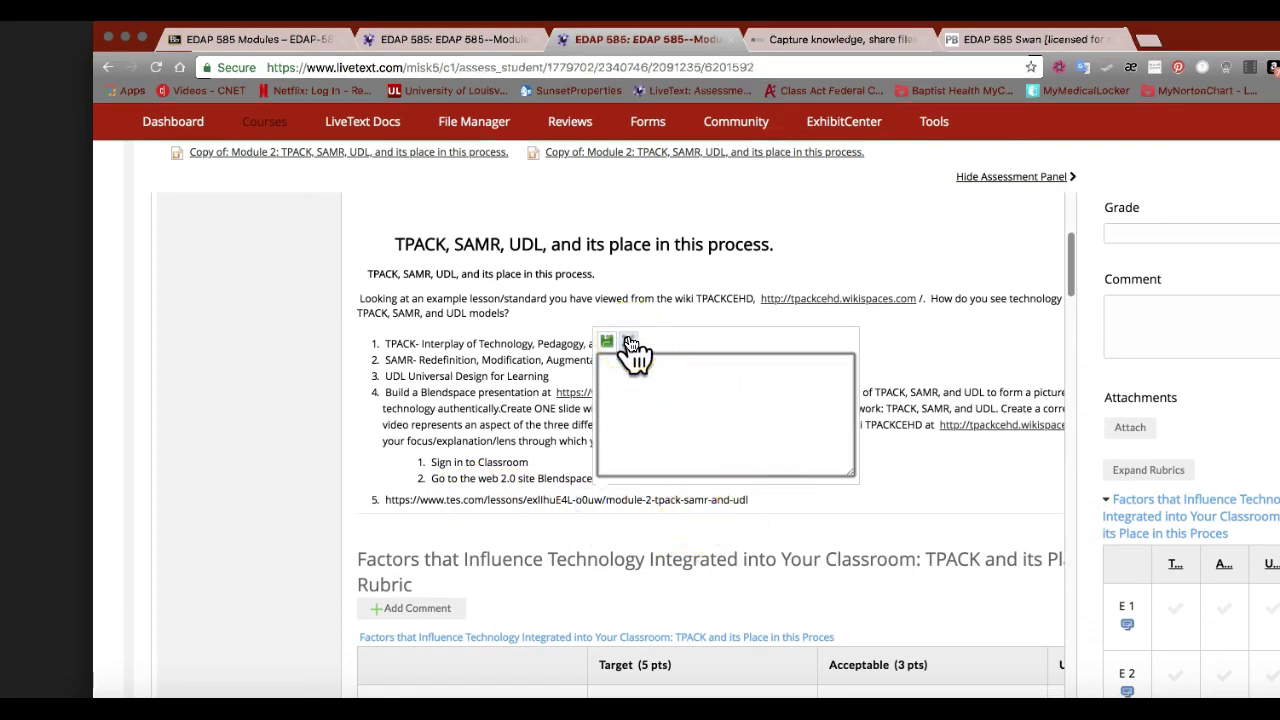
pyautogui.click(630, 343)
pyautogui.click(752, 503)
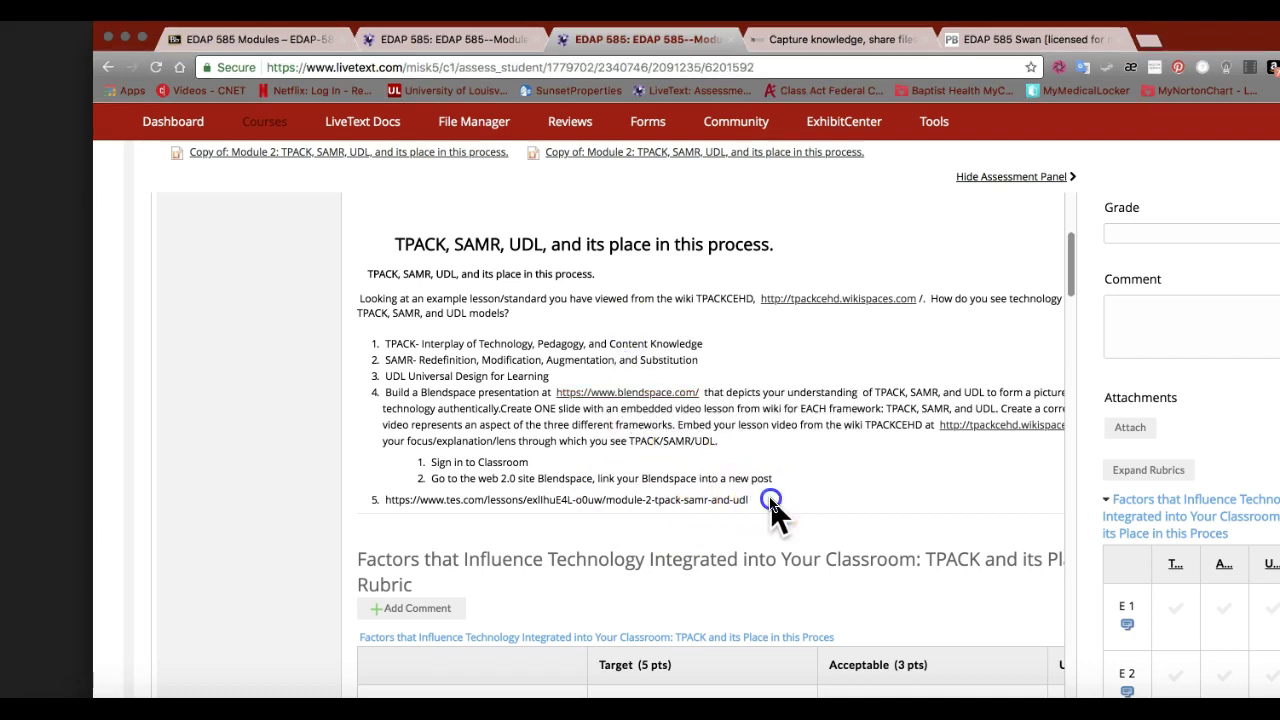
# Close the Module 2 submission, "Capture knowledge" and PBworks wiki pages, and return to Module 3 on the Blackboard EDAP 585 Modules page.
pyautogui.scroll(5, 757, 505)
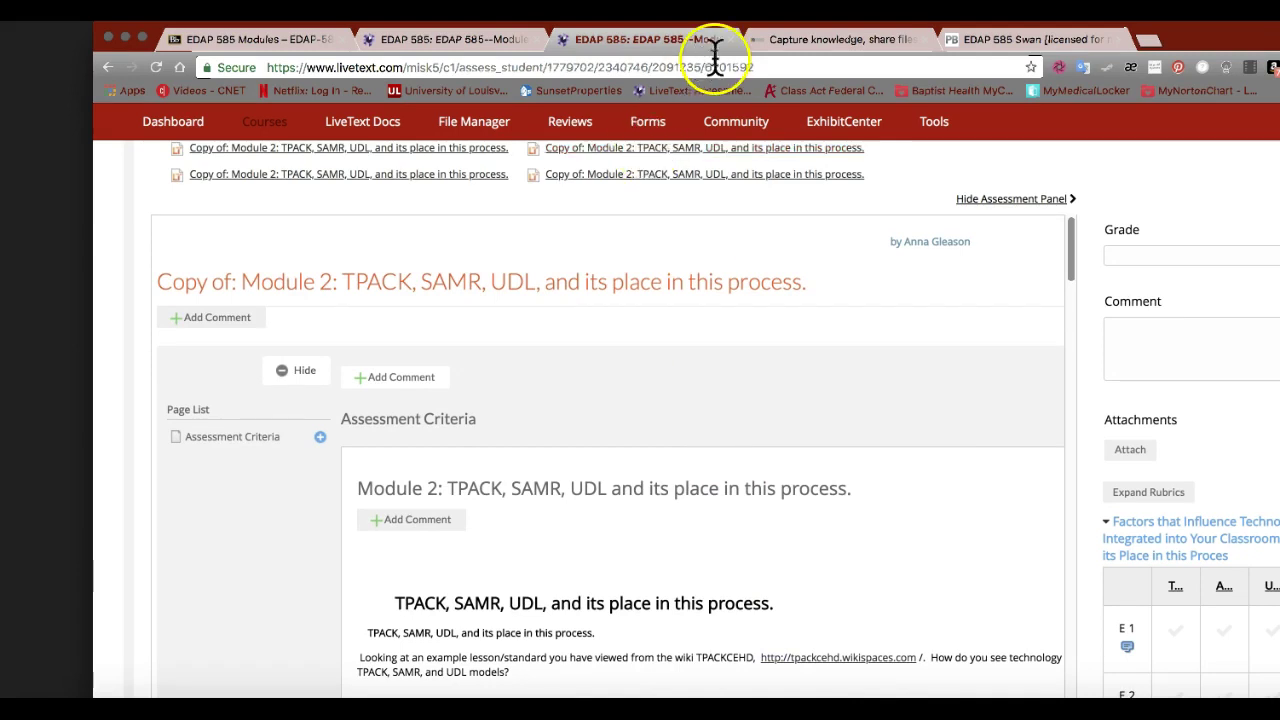
pyautogui.click(731, 38)
pyautogui.click(731, 38)
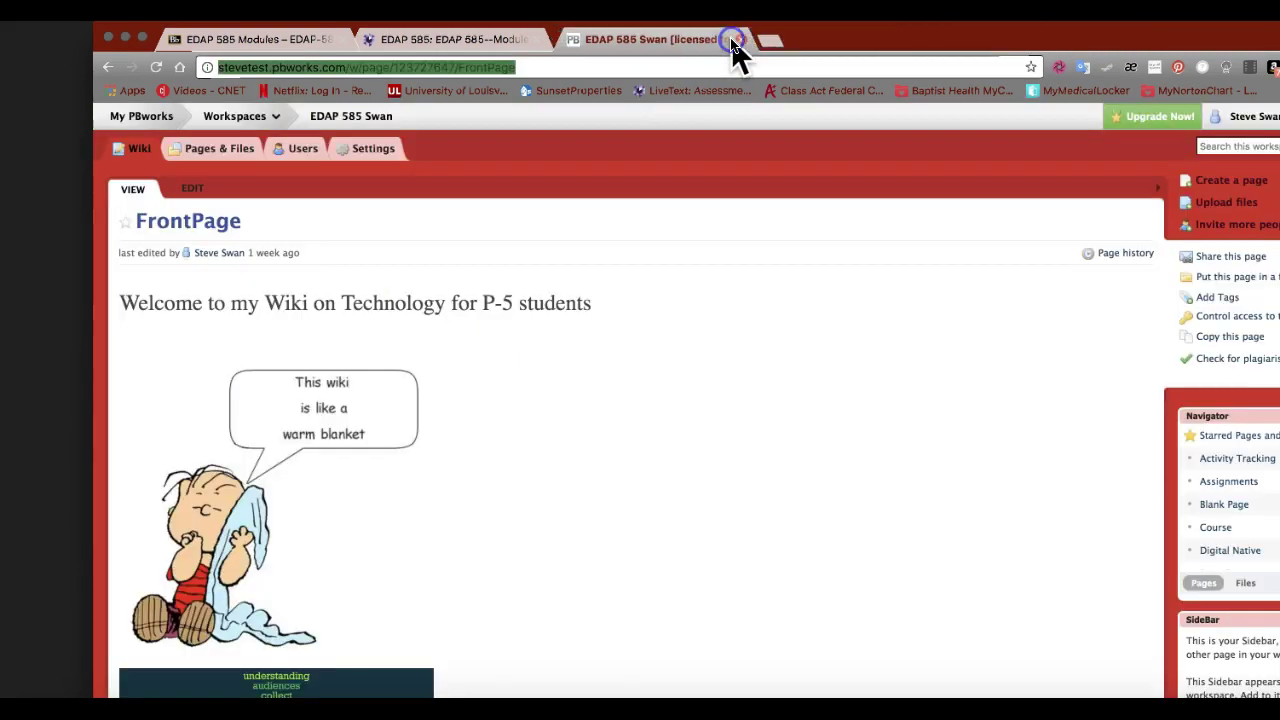
pyautogui.click(731, 38)
pyautogui.moveTo(731, 48); pyautogui.dragTo(760, 50)
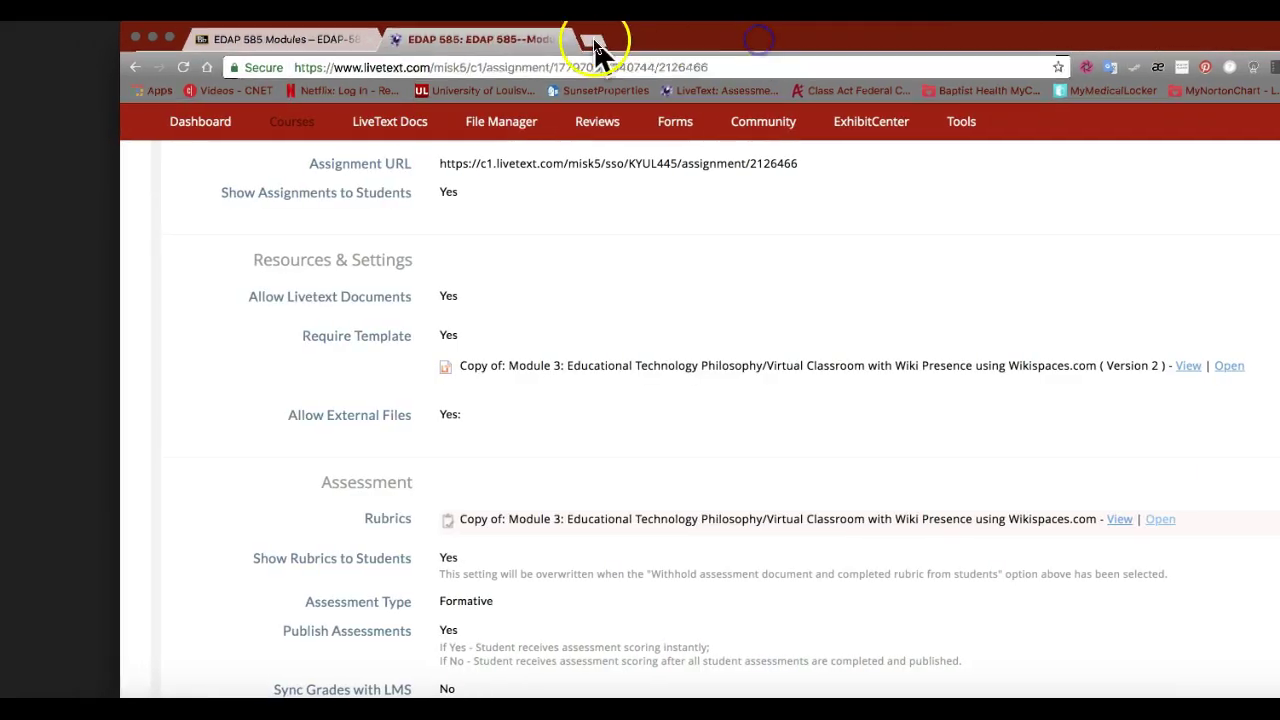
pyautogui.click(336, 42)
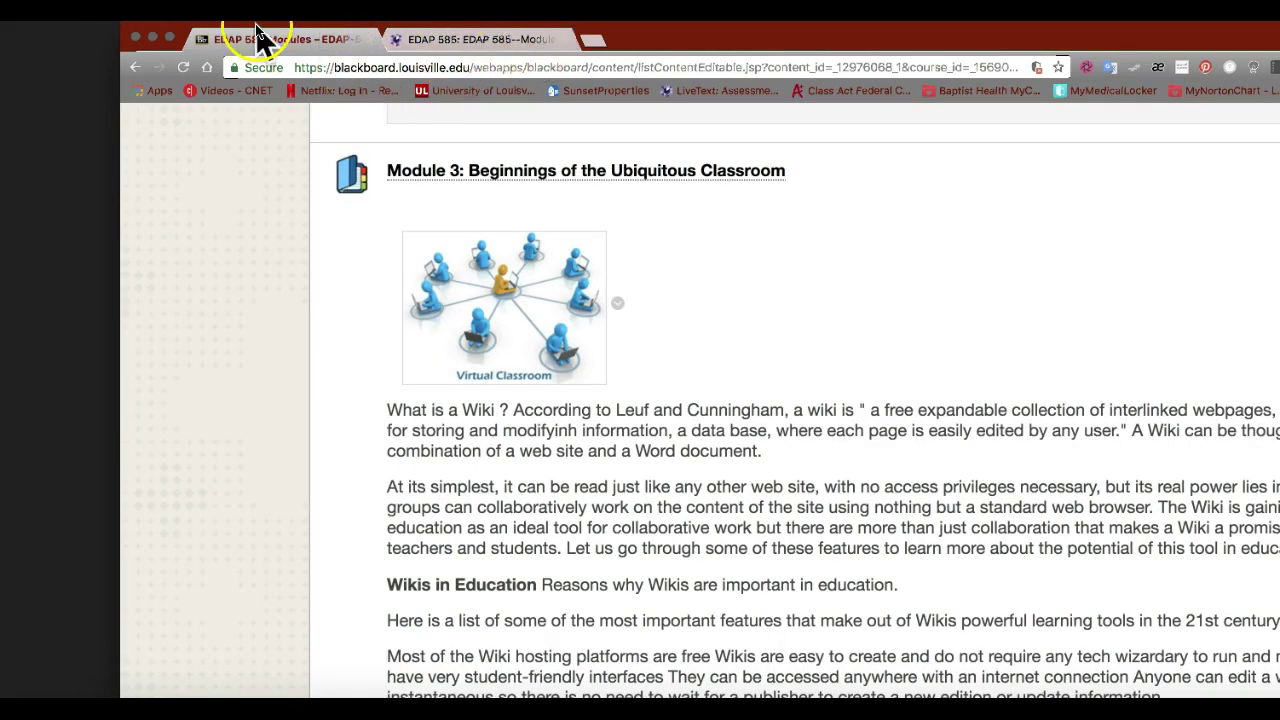
pyautogui.scroll(4, 249, 140)
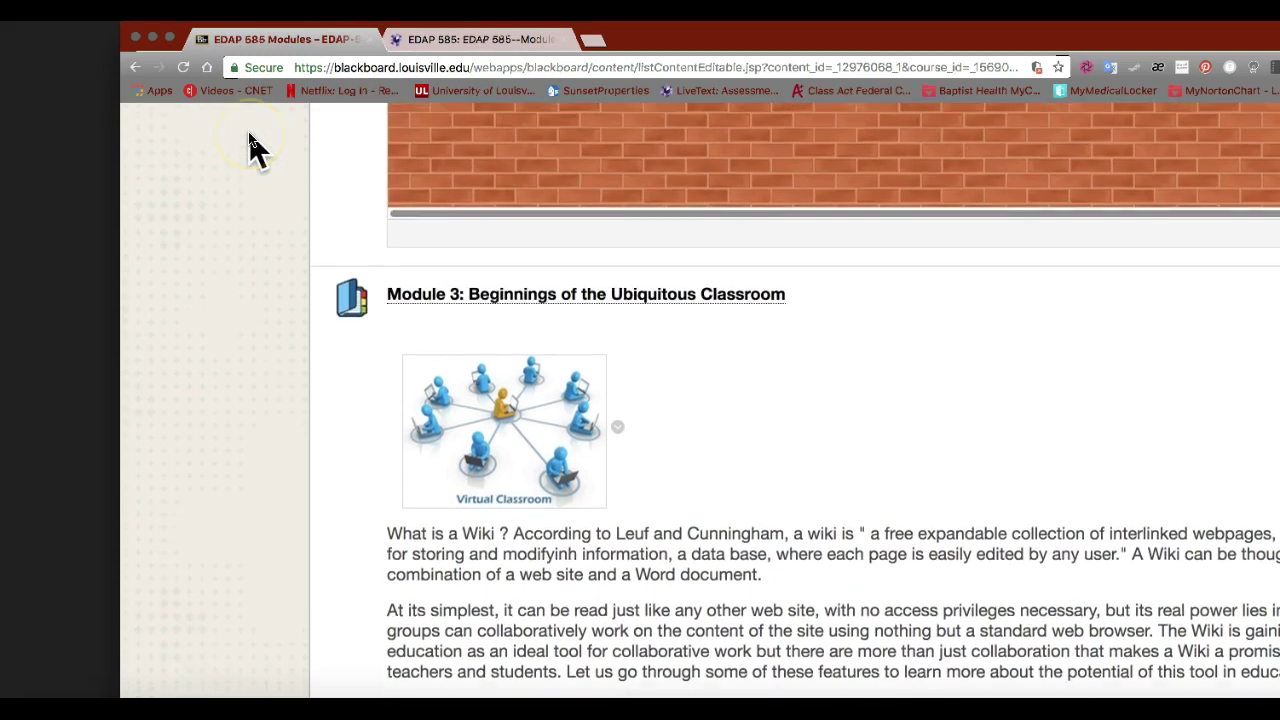